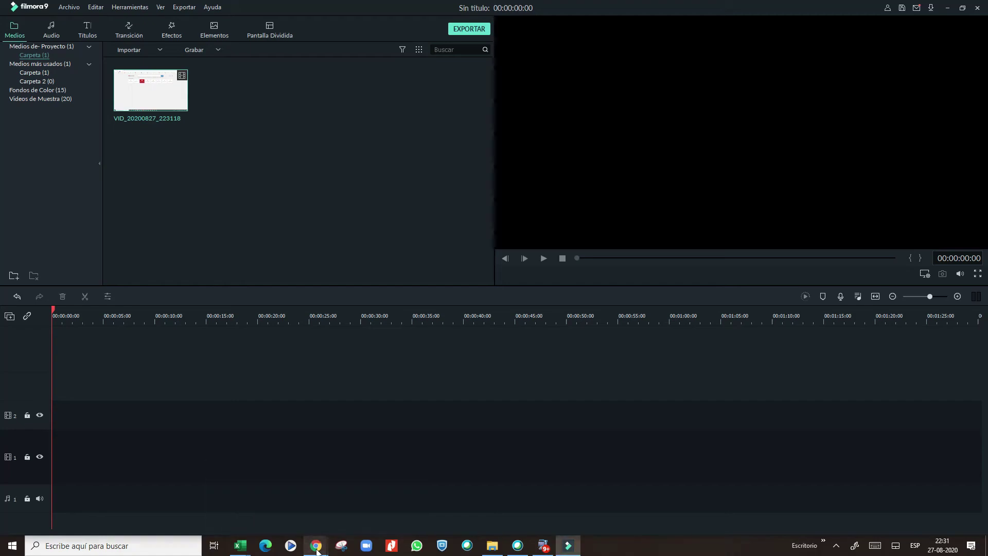
Step: Show the SII homer.sii.cl page in Chrome, then switch to the 01.3 Matrix 14 Ter workbook
mouse_move(316, 545)
click(367, 504)
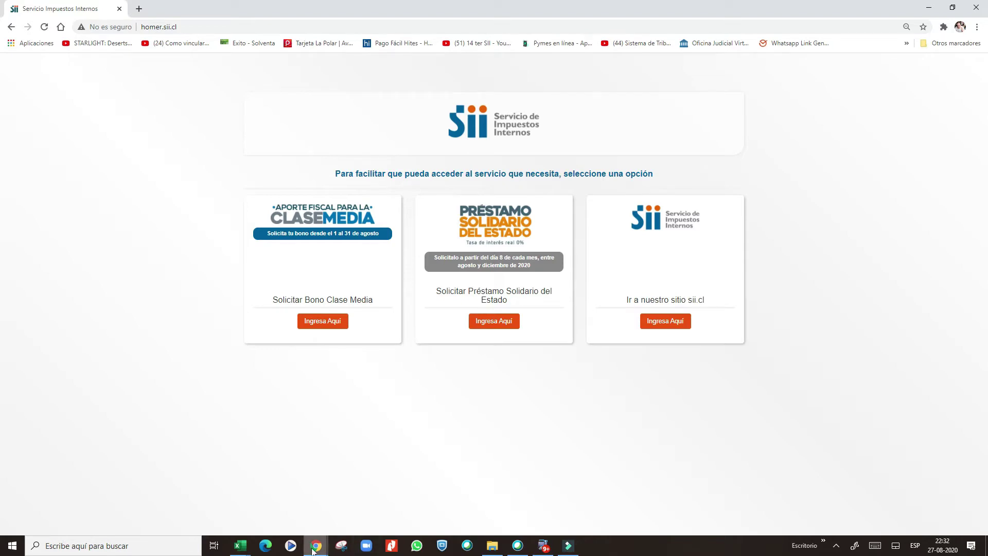
click(246, 549)
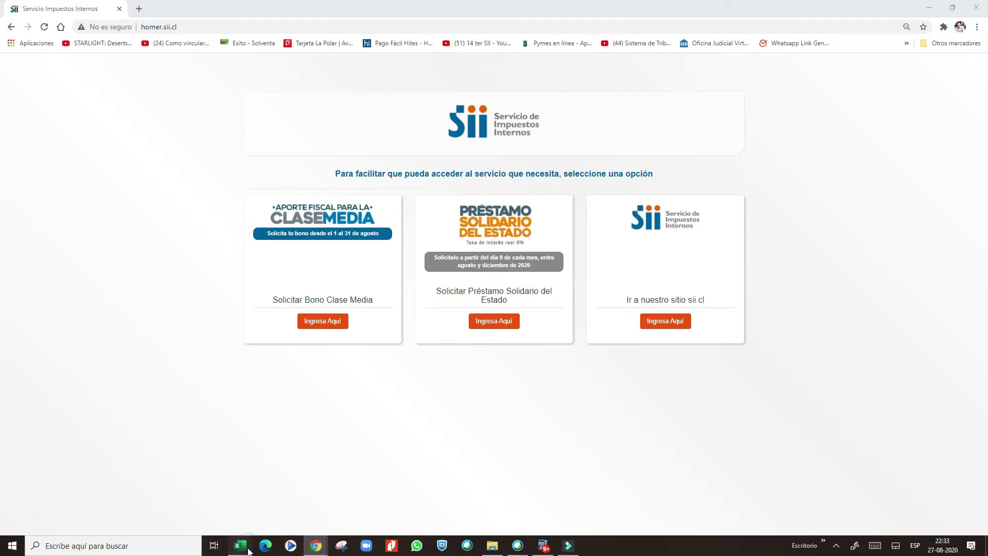
Step: Read the Resumen 14 Ter formulas in C1, C11, D7, C3 and C2, then go to Codigos
mouse_move(240, 545)
click(296, 500)
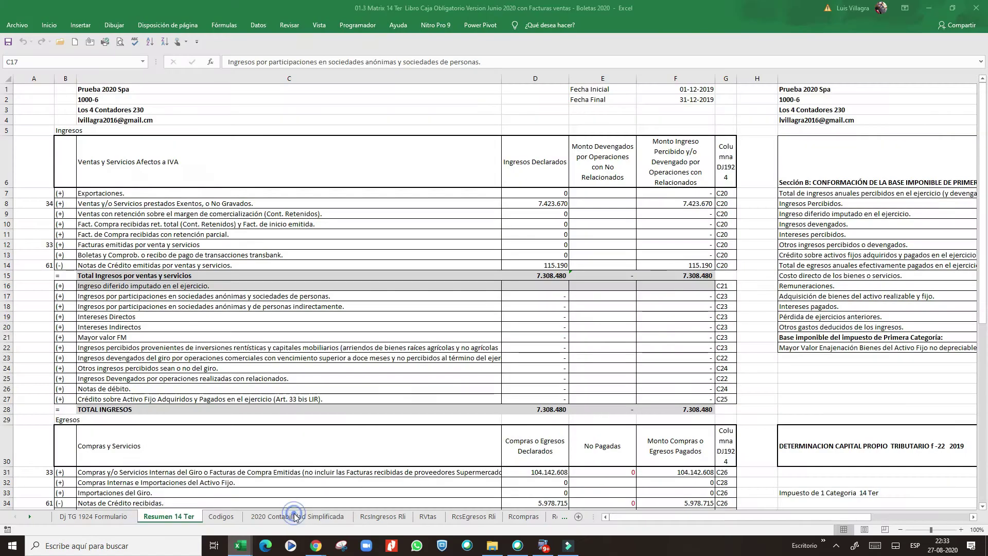
click(265, 88)
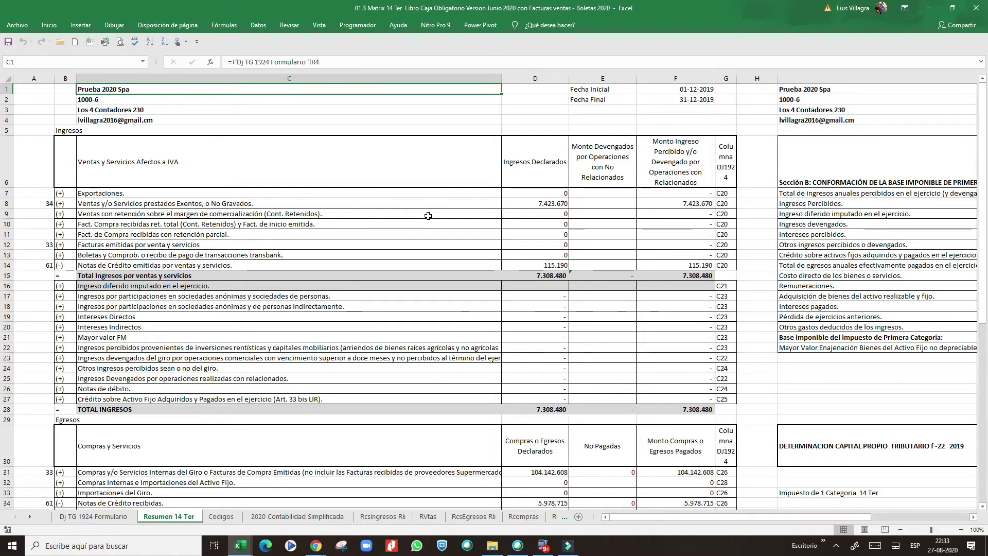
click(160, 233)
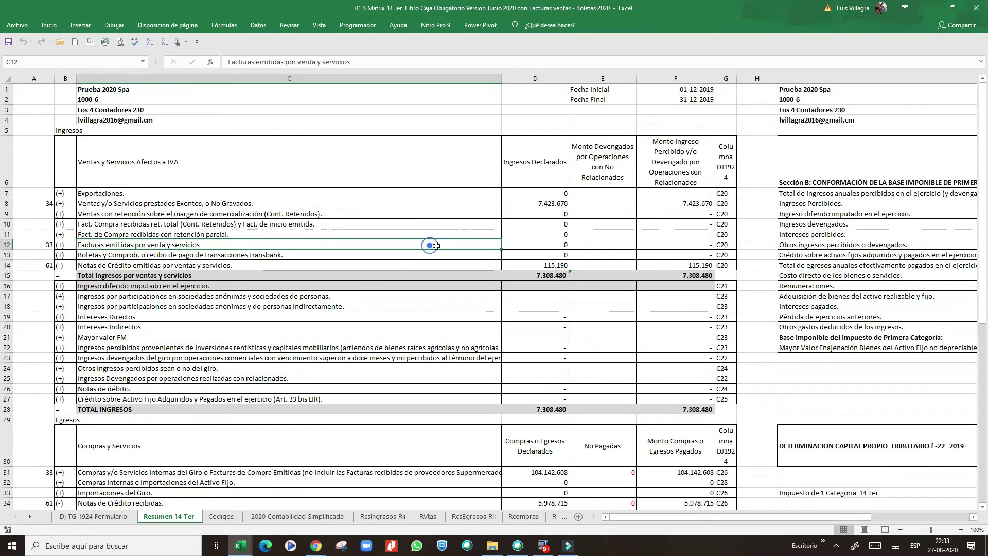
click(556, 193)
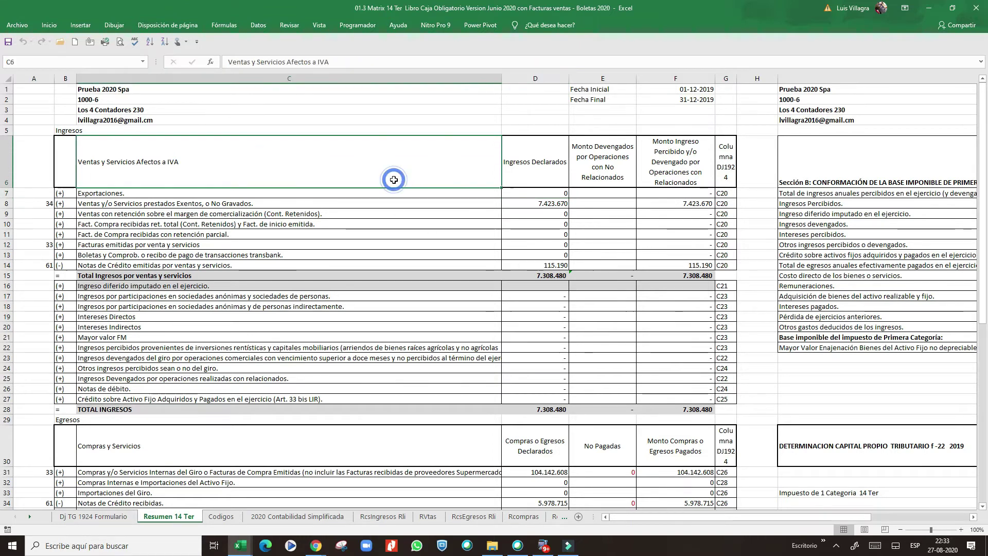
click(348, 109)
click(417, 98)
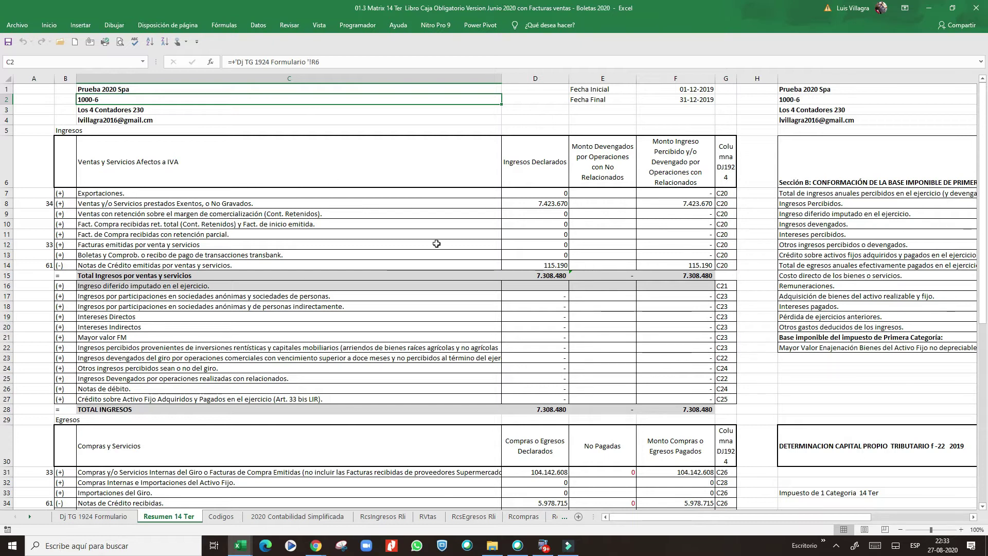
click(223, 516)
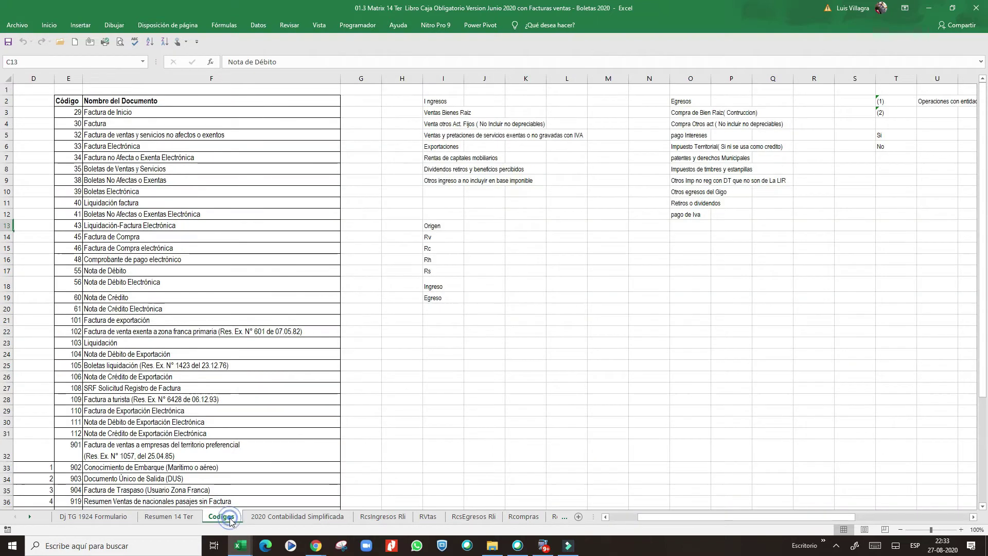
Step: Open the 2020 Contabilidad Simplificada sheet and select its register header block B2:X3
click(277, 516)
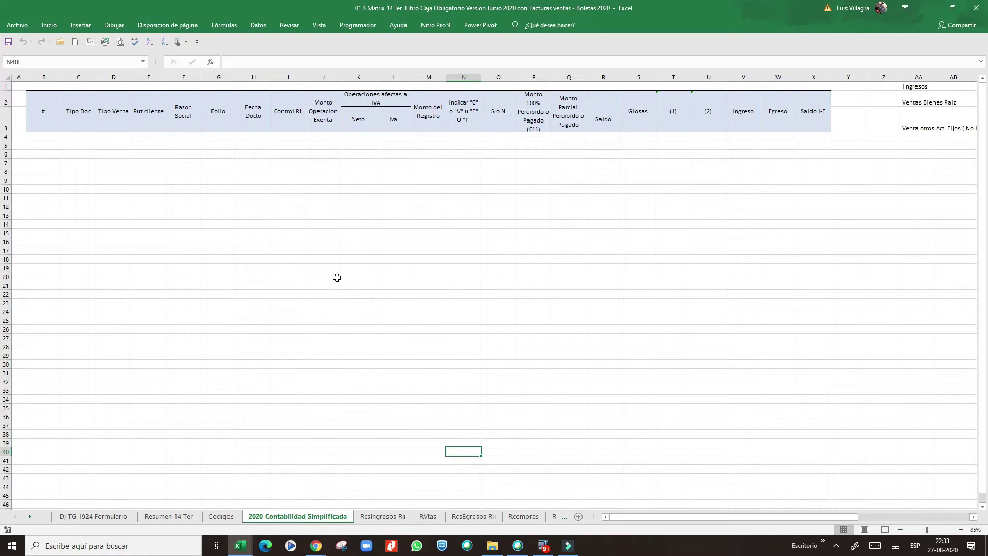
click(623, 183)
click(848, 196)
click(183, 246)
click(84, 191)
click(43, 115)
drag(43, 114, 813, 111)
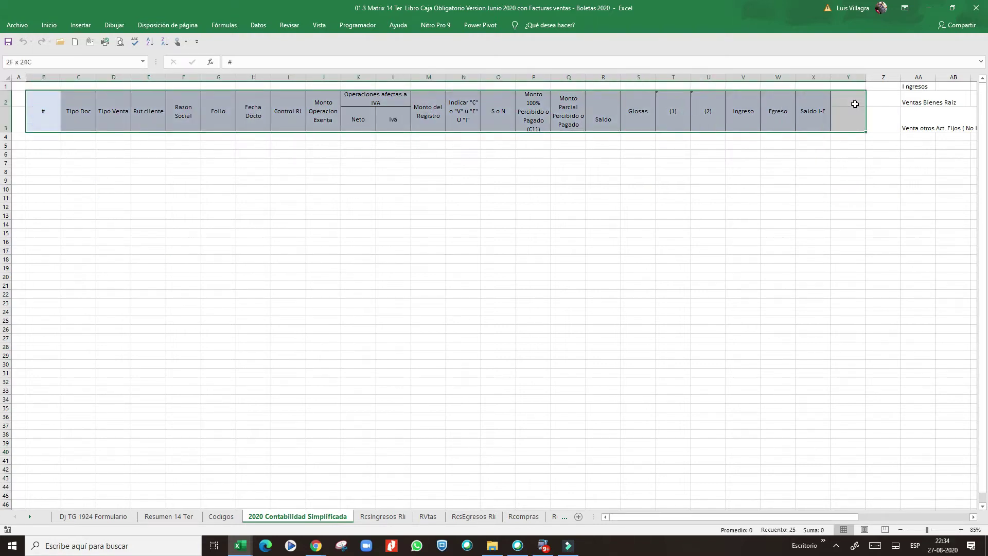
click(514, 197)
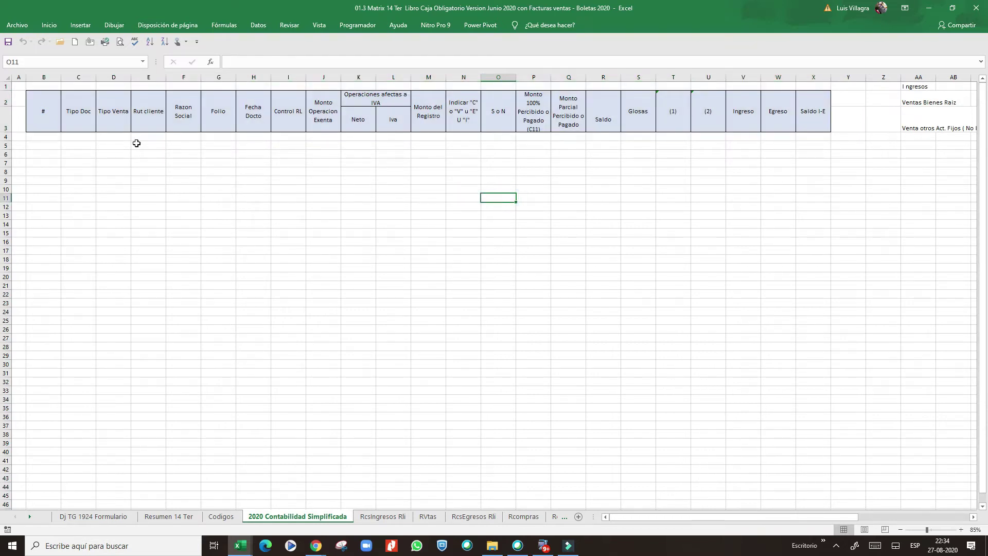
Step: Review the Tipo Venta, Razon Social, Fecha Docto and Monto Operacion Exenta headers
click(80, 110)
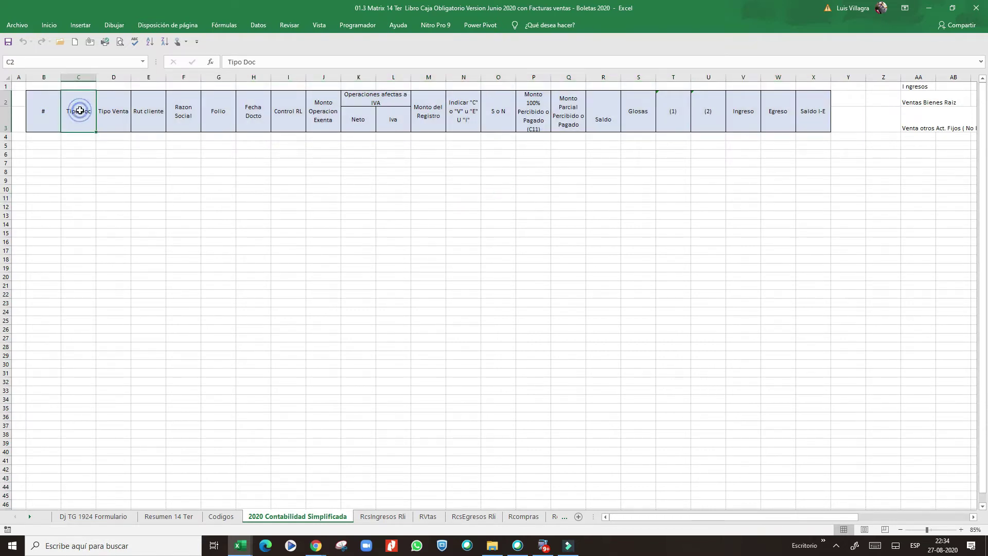
click(114, 112)
click(150, 109)
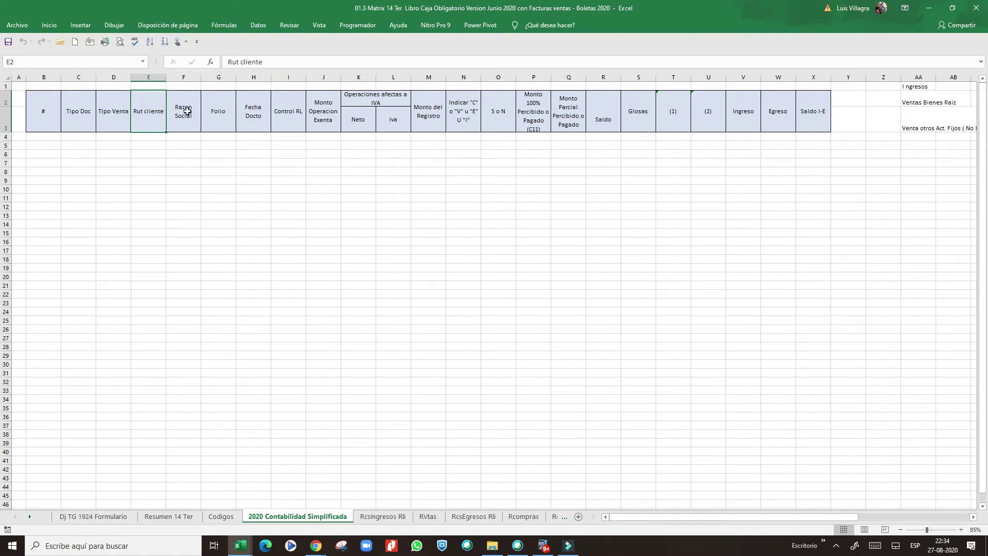
click(187, 111)
click(227, 113)
click(264, 115)
click(296, 125)
click(330, 122)
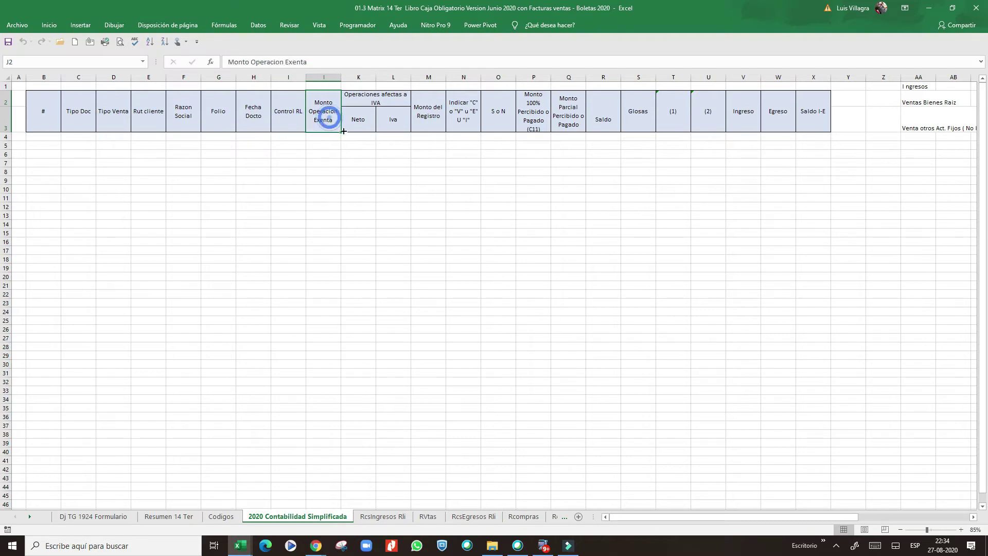
Step: Review the Neto, Iva and Monto del Registro headers and the column N header formula
click(355, 120)
click(401, 127)
click(418, 122)
click(467, 115)
click(498, 117)
click(466, 113)
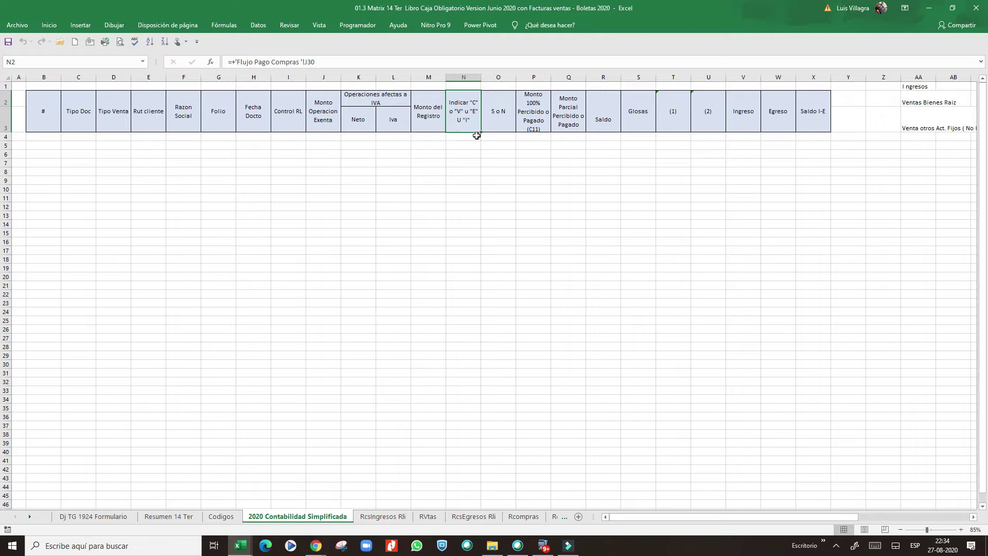
Step: Check the S o N, fully paid, partially paid, Saldo and Glosas header formulas
click(505, 111)
click(541, 117)
click(485, 121)
click(530, 112)
click(488, 116)
click(575, 119)
click(618, 137)
click(605, 124)
click(593, 136)
click(644, 124)
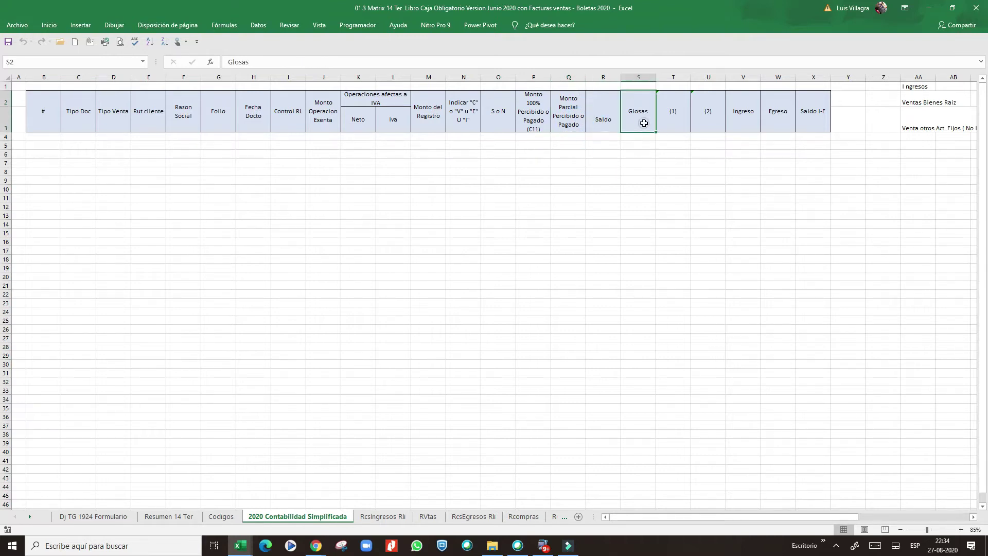
Step: Review the (1), (2), Ingreso, Egreso and Saldo I-E headers
click(673, 114)
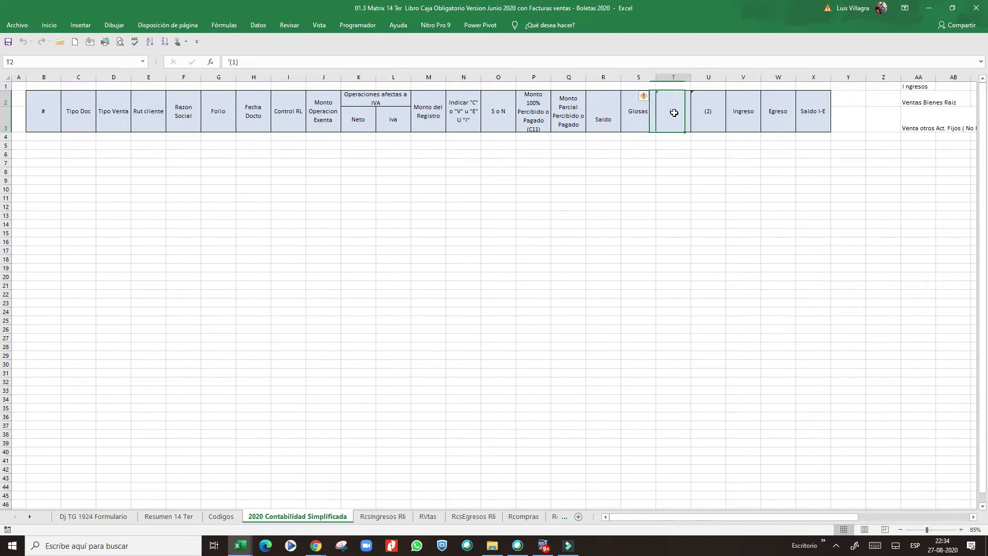
click(711, 119)
click(668, 116)
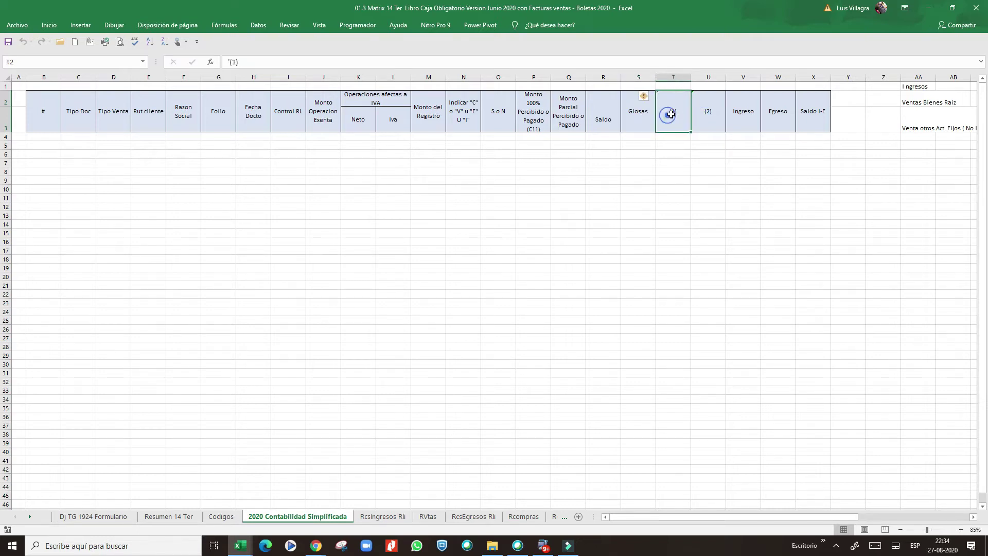
click(704, 114)
click(678, 112)
click(704, 113)
click(737, 115)
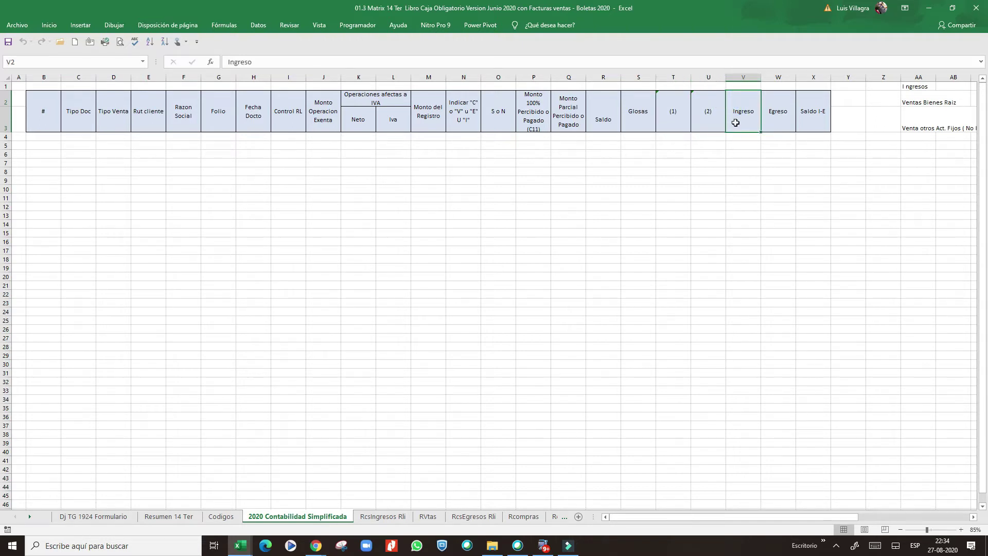
click(778, 113)
click(809, 115)
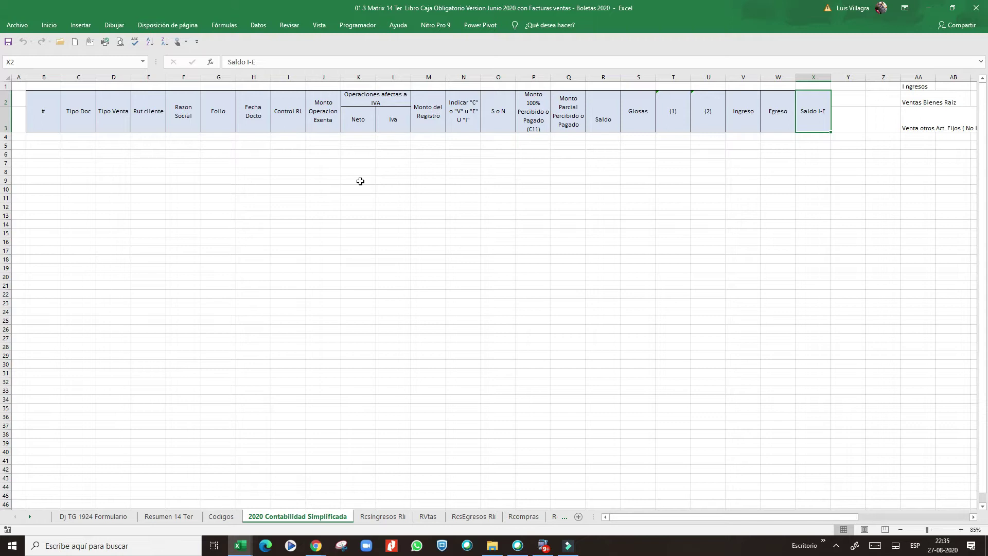
Step: Inspect the Control RL header and select the I2:N3 header block, then deselect it
click(332, 146)
click(277, 112)
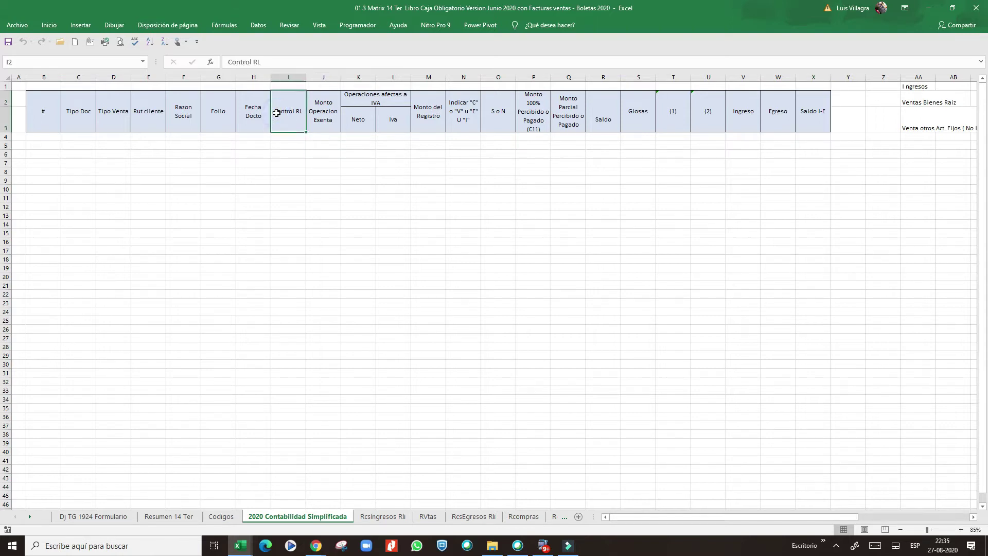
drag(288, 98, 421, 109)
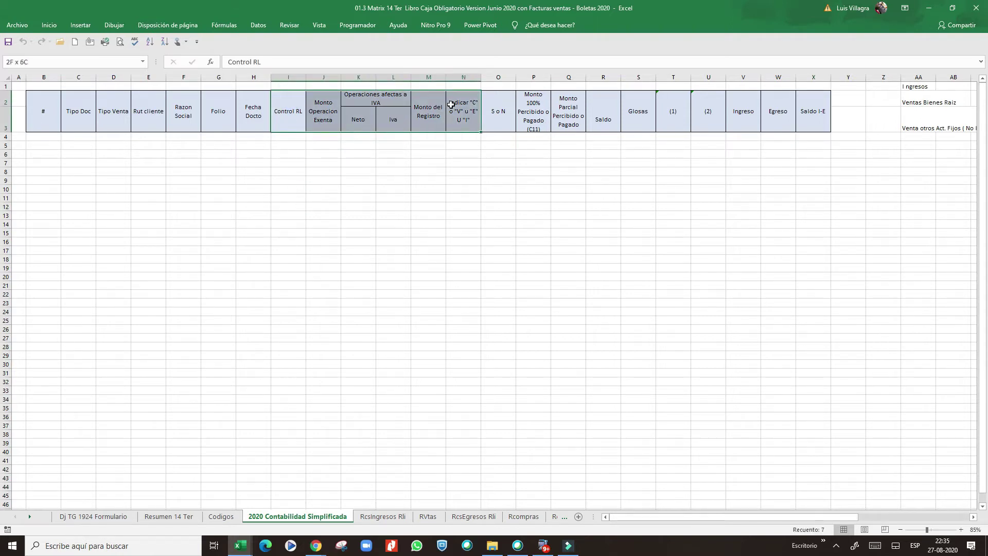
click(386, 170)
click(302, 114)
click(663, 171)
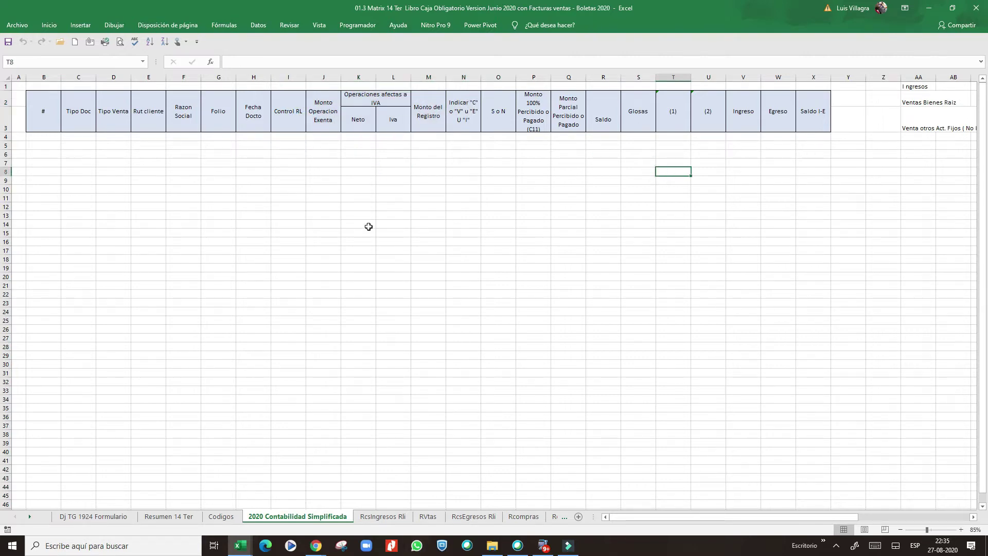
click(387, 516)
click(417, 507)
click(427, 516)
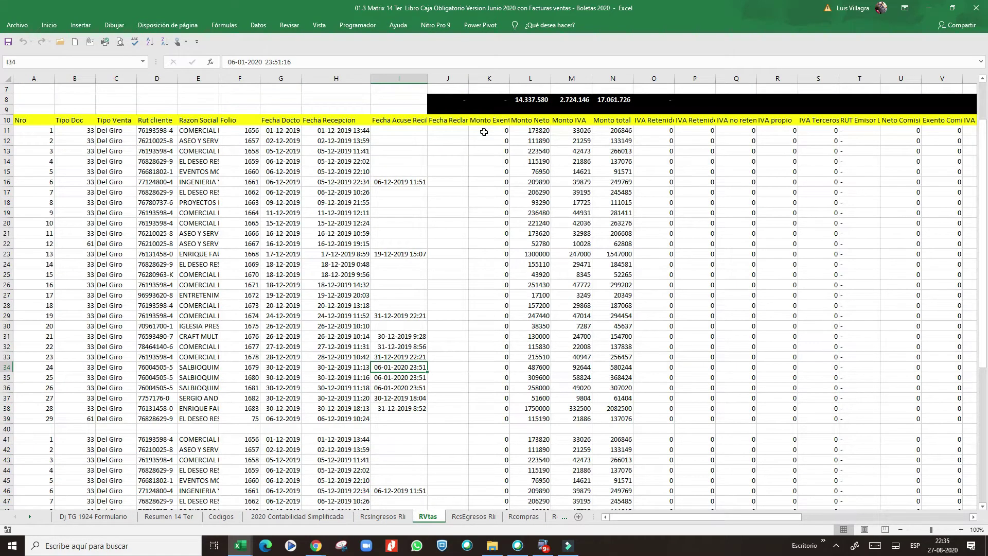
click(346, 192)
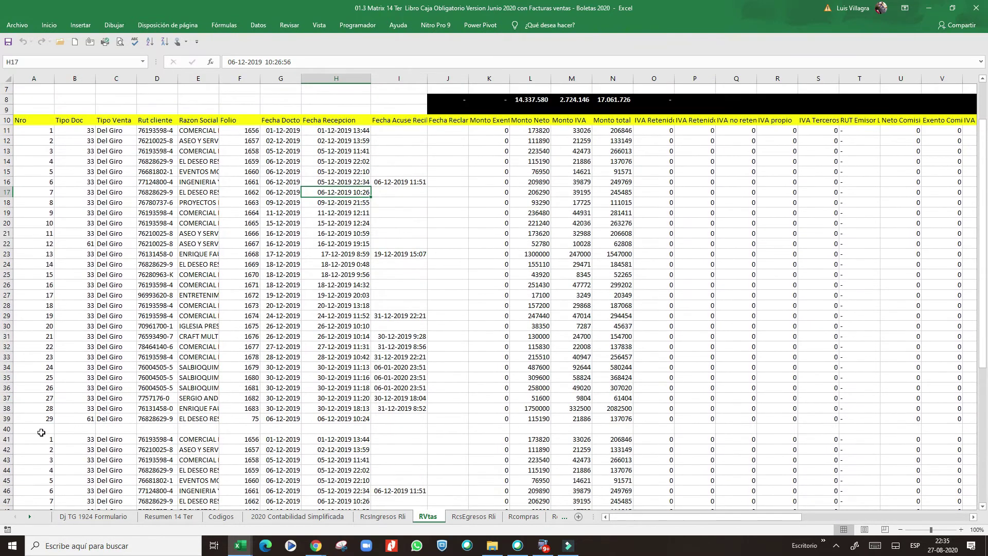
drag(7, 429, 138, 477)
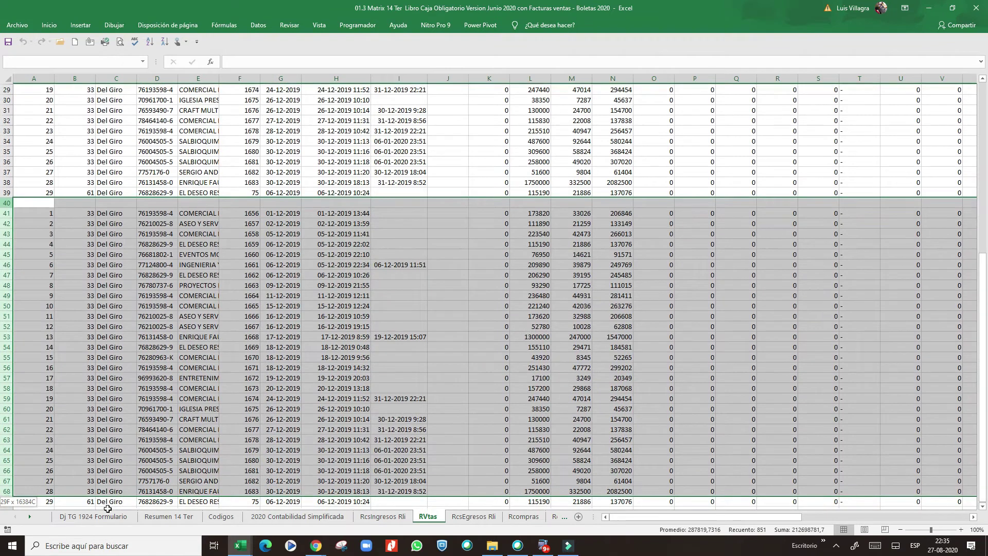
drag(138, 476, 131, 486)
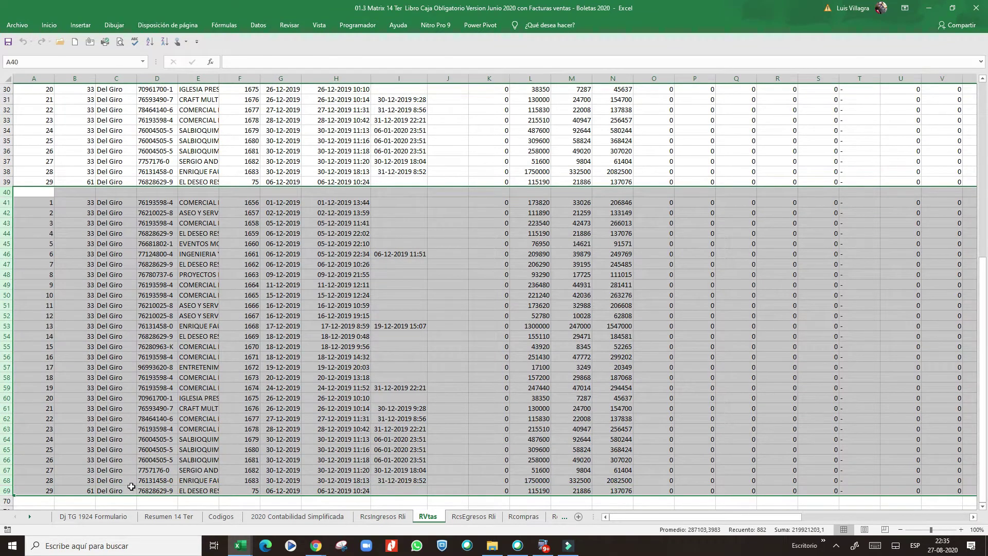
key(Delete)
scroll(168, 433, up, 10)
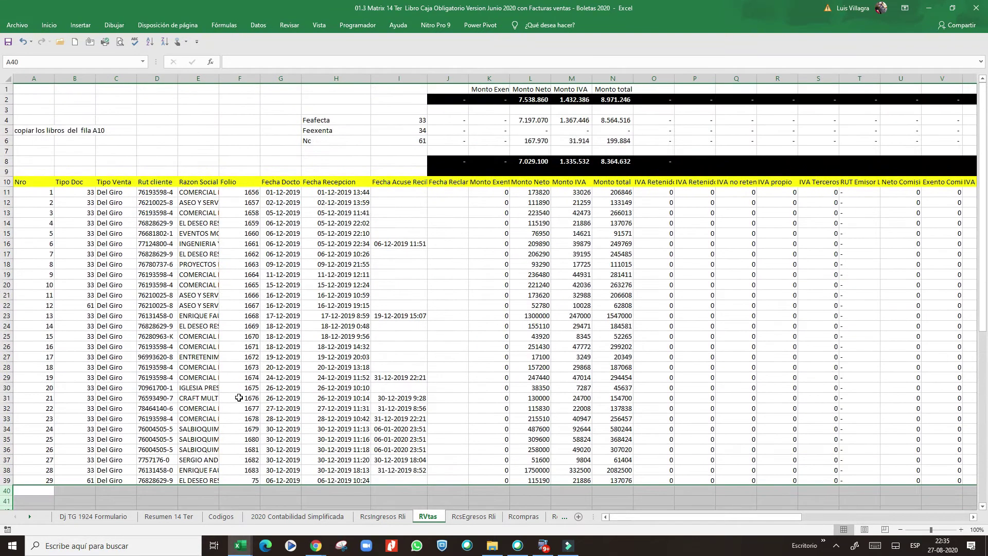
click(274, 232)
click(394, 118)
click(317, 117)
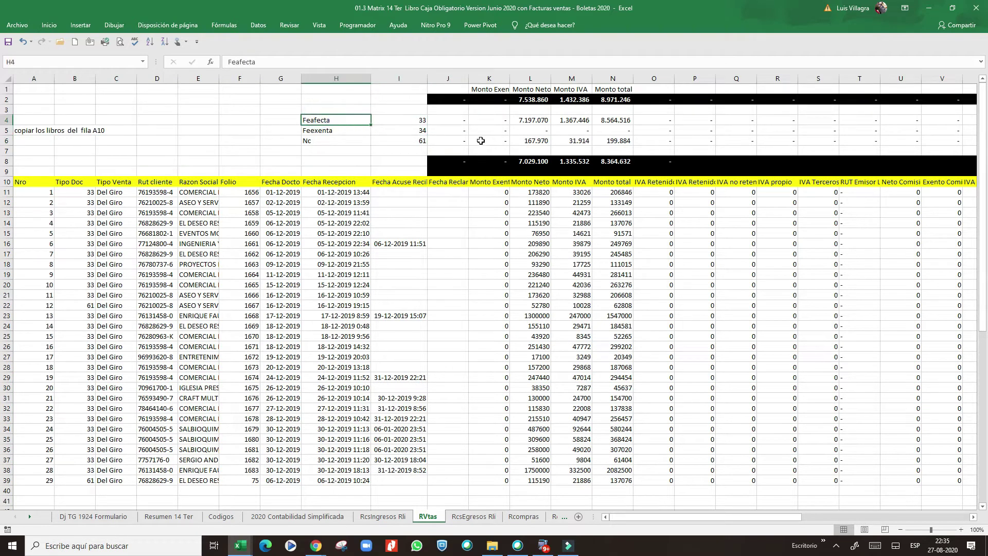
click(424, 119)
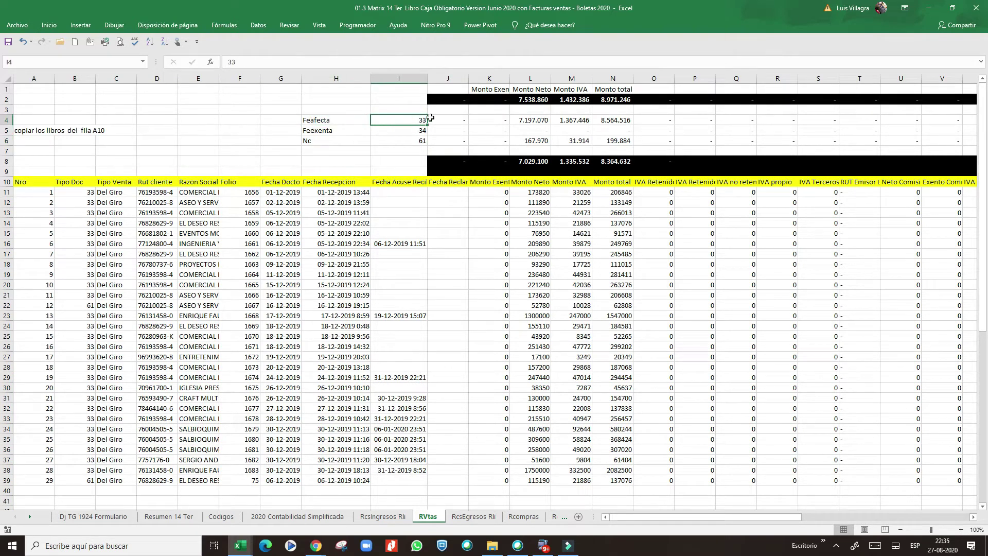
click(532, 125)
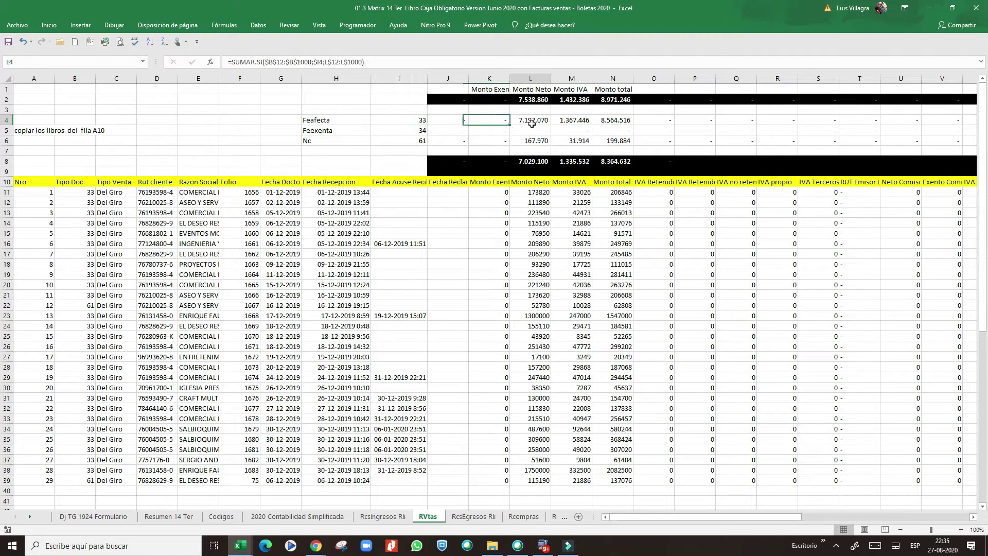
click(579, 121)
click(627, 120)
click(525, 125)
click(332, 126)
click(418, 120)
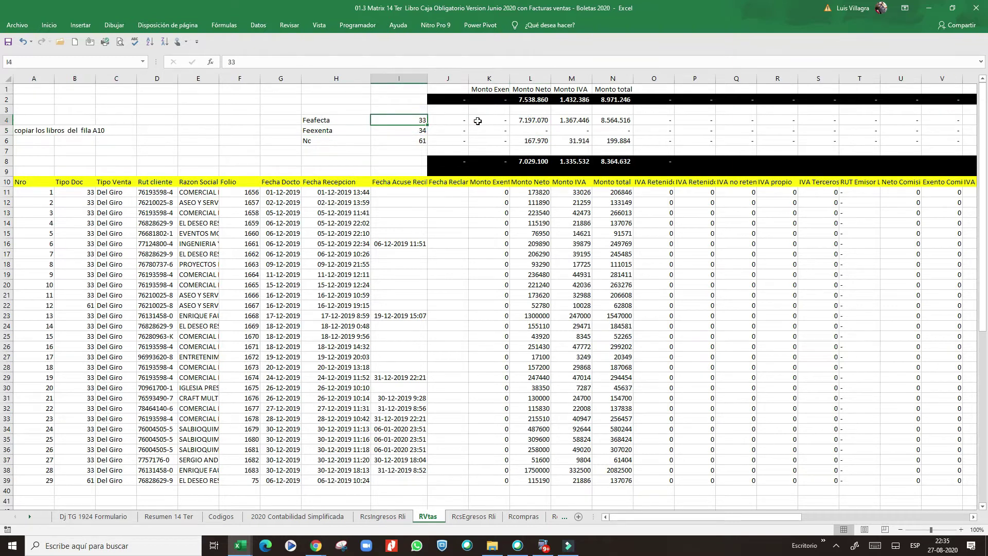
click(534, 120)
click(579, 122)
click(612, 122)
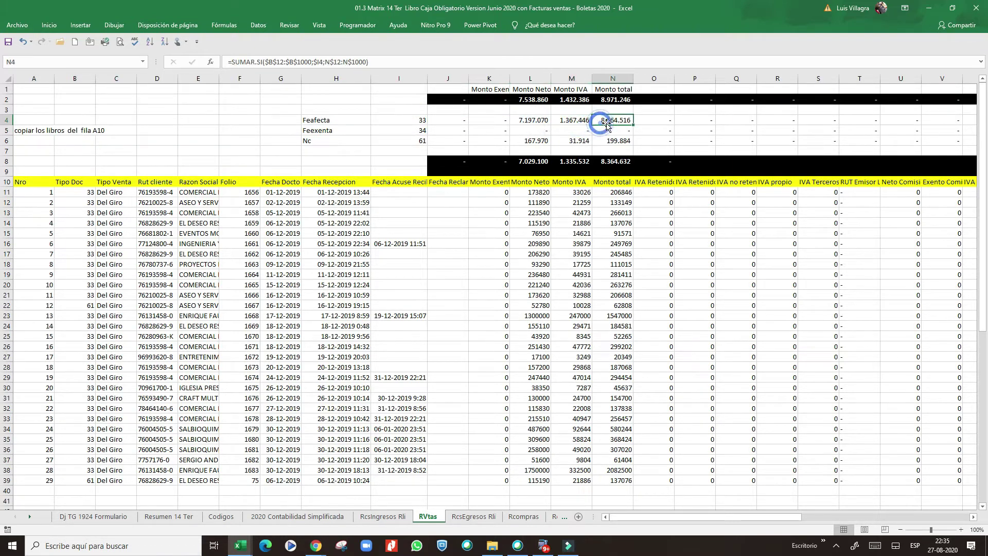
click(530, 130)
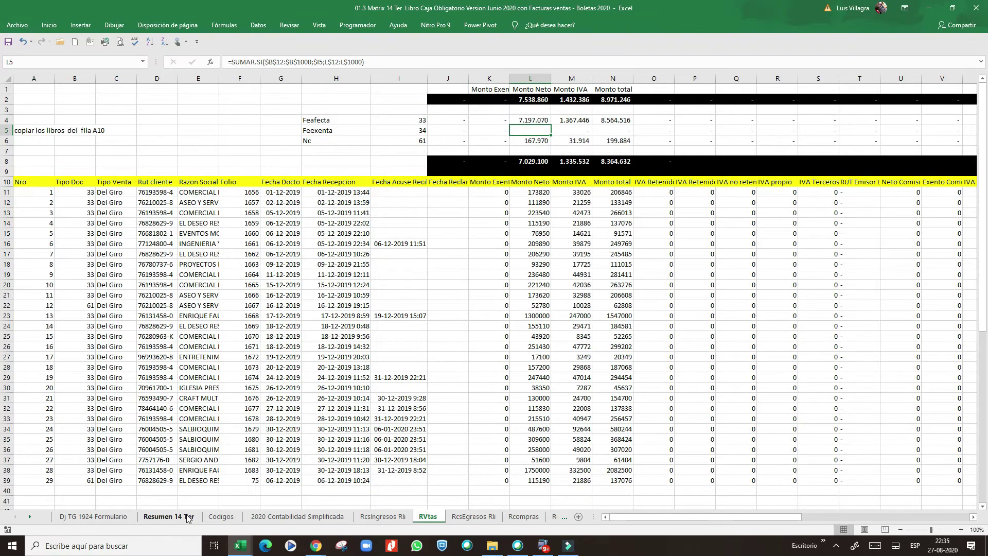
Step: On Resumen 14 Ter, check document code 34 and the invoice sales formula in D12
click(186, 517)
click(161, 213)
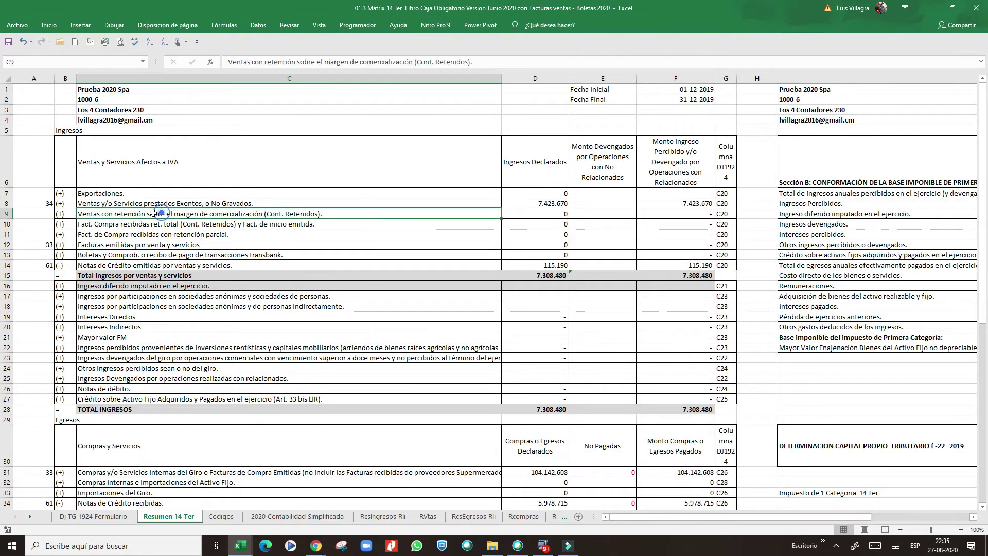
click(36, 205)
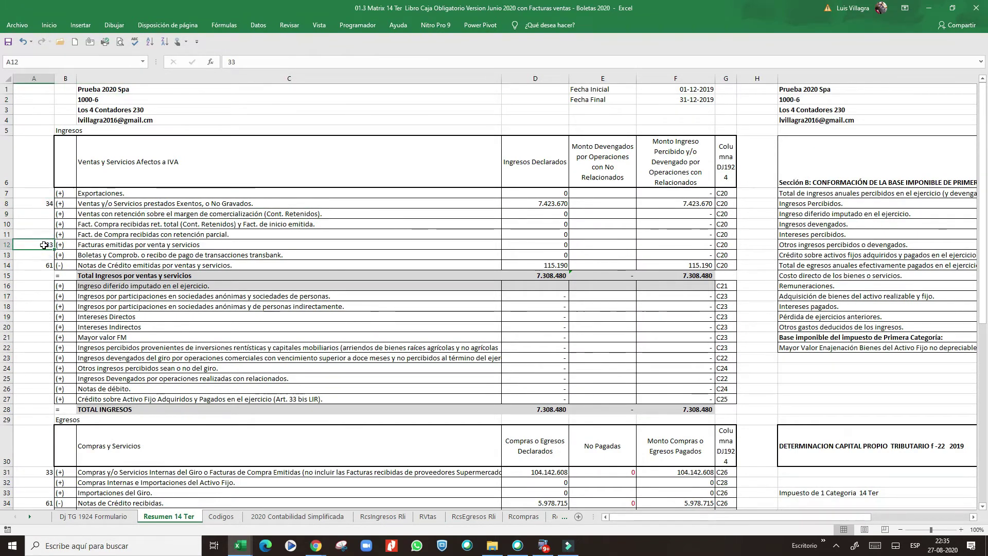
click(105, 244)
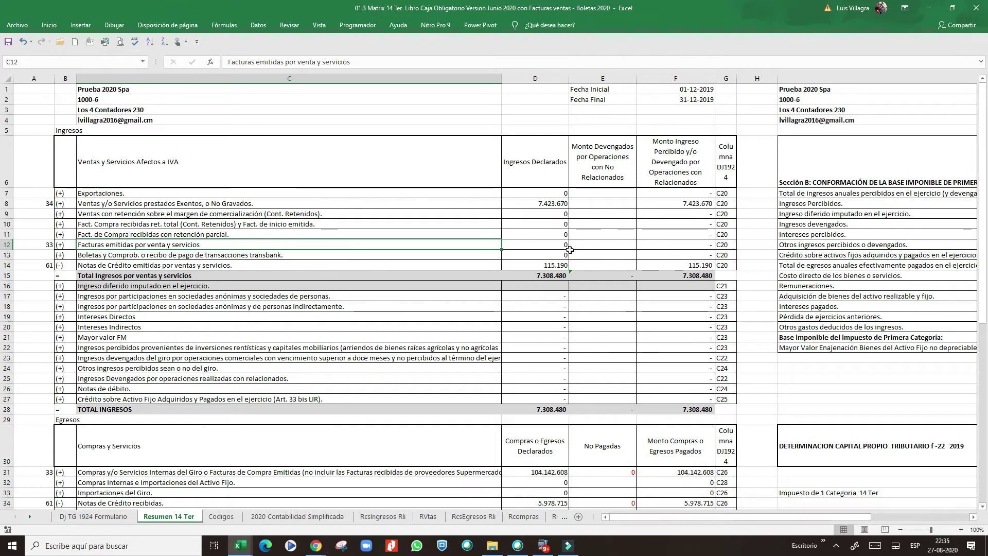
click(553, 247)
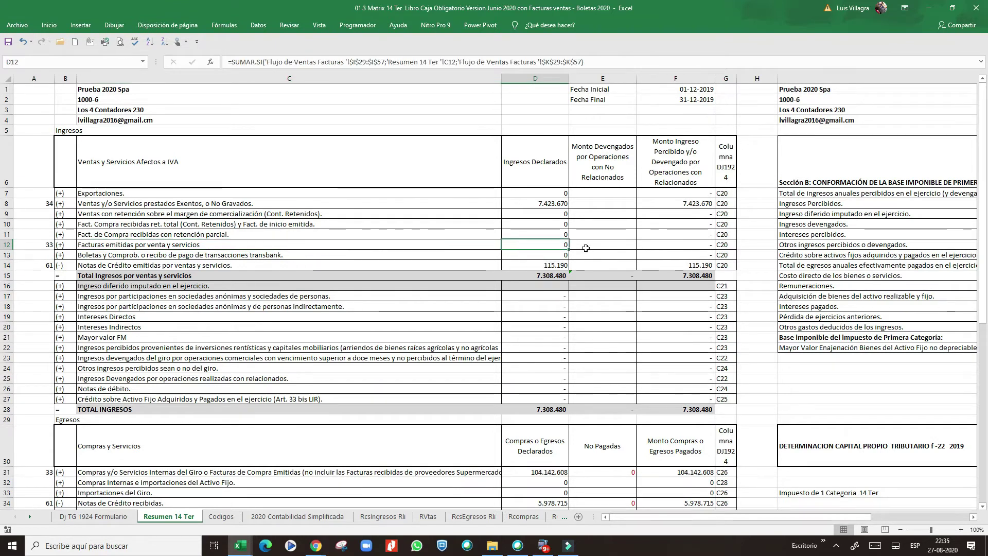
Step: Inspect the exempt sales formula in D8, credit notes in D14 and empty deferred income D16
click(43, 205)
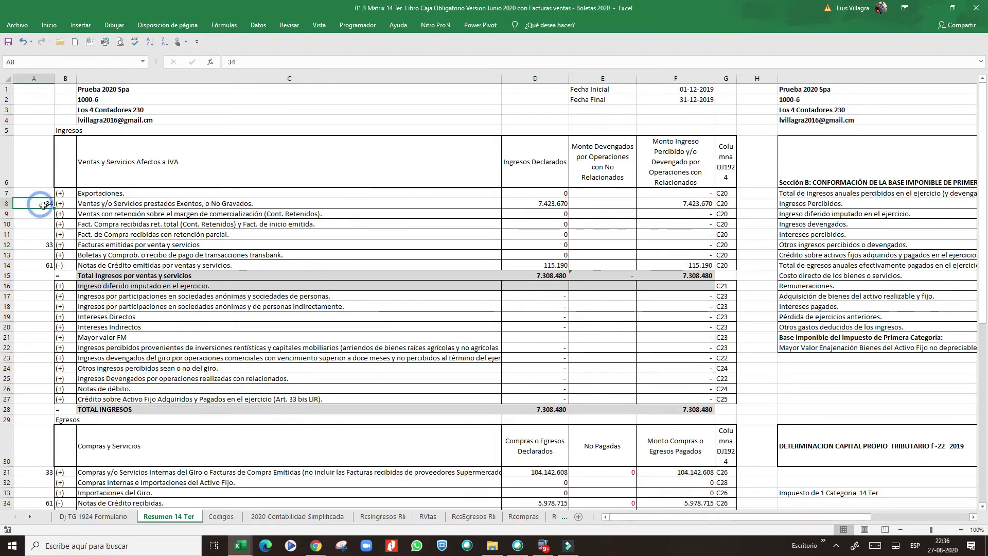
click(538, 204)
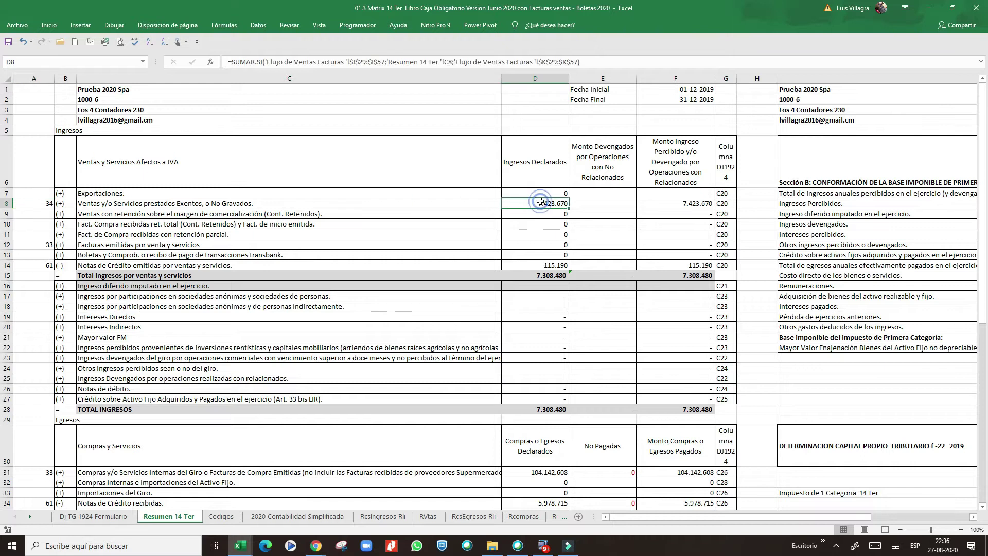
click(40, 201)
click(520, 202)
click(41, 266)
click(545, 263)
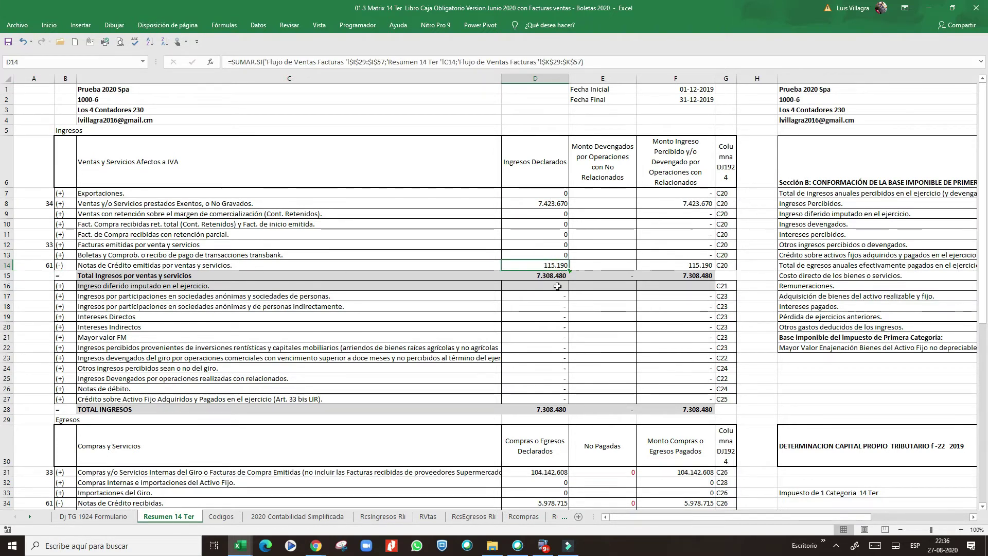
click(558, 286)
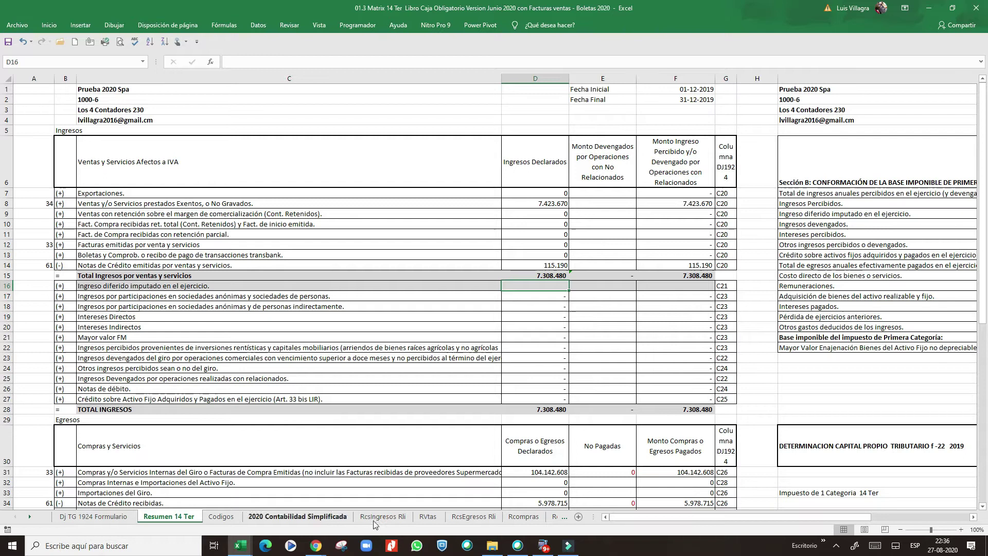
Step: Check the first records of the RVtas sales list
click(388, 518)
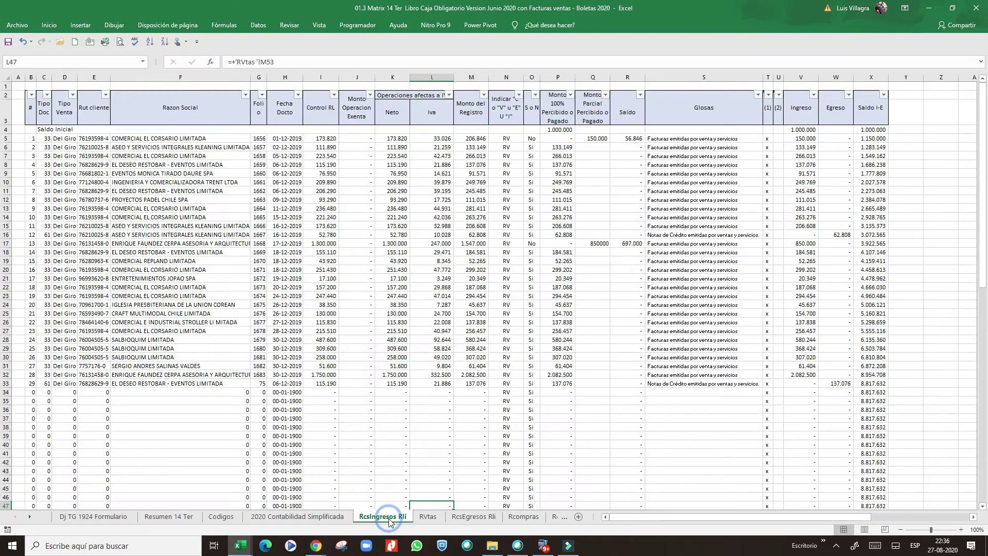
click(425, 518)
click(424, 377)
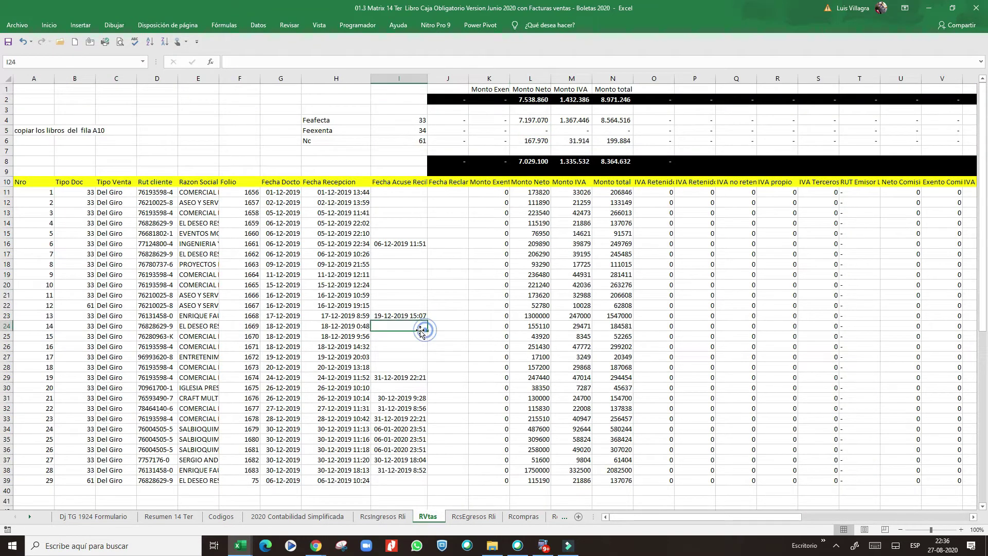
click(282, 253)
click(27, 195)
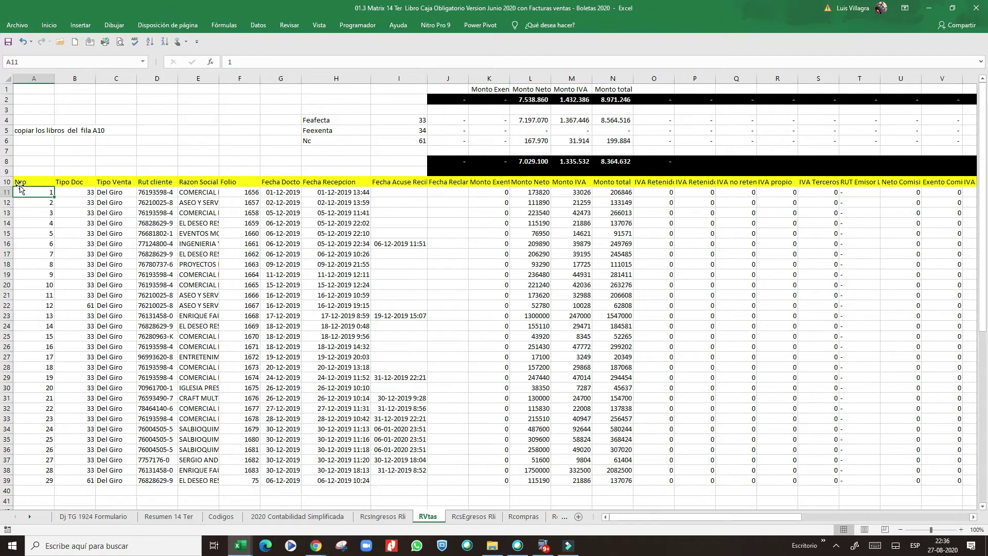
scroll(73, 430, down, 10)
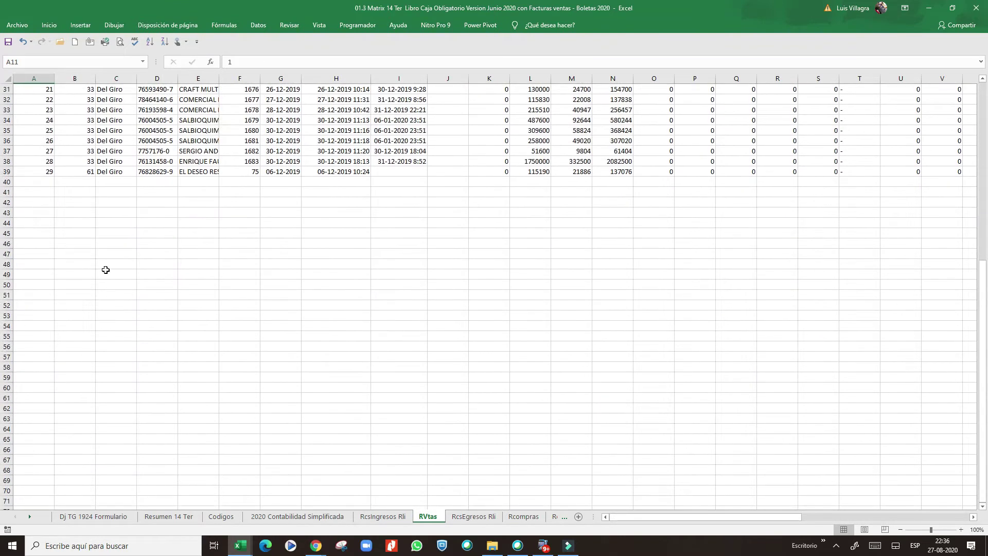
scroll(152, 291, up, 8)
scroll(153, 292, up, 2)
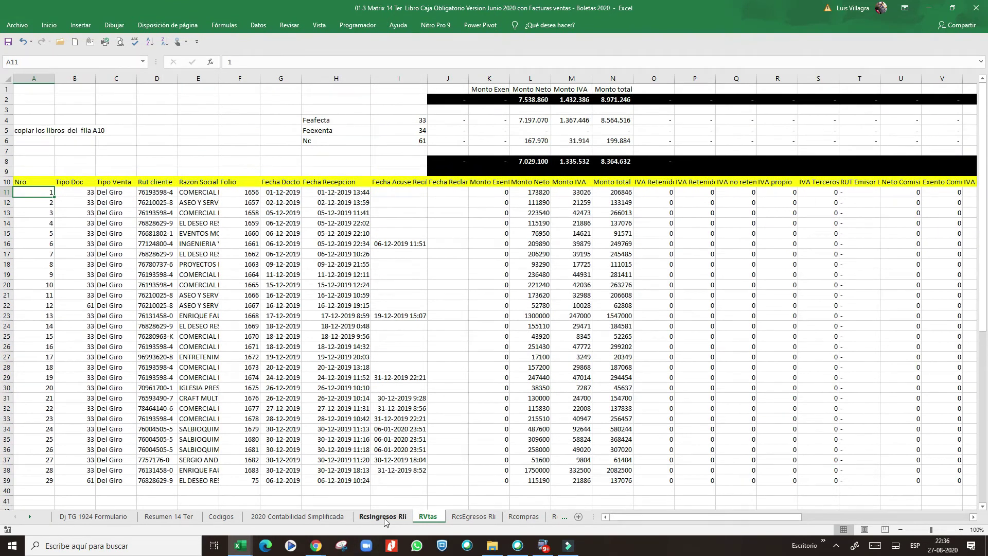
Step: Scroll and zoom through the RcsIngresos Rli register's sales entries and columns
click(384, 516)
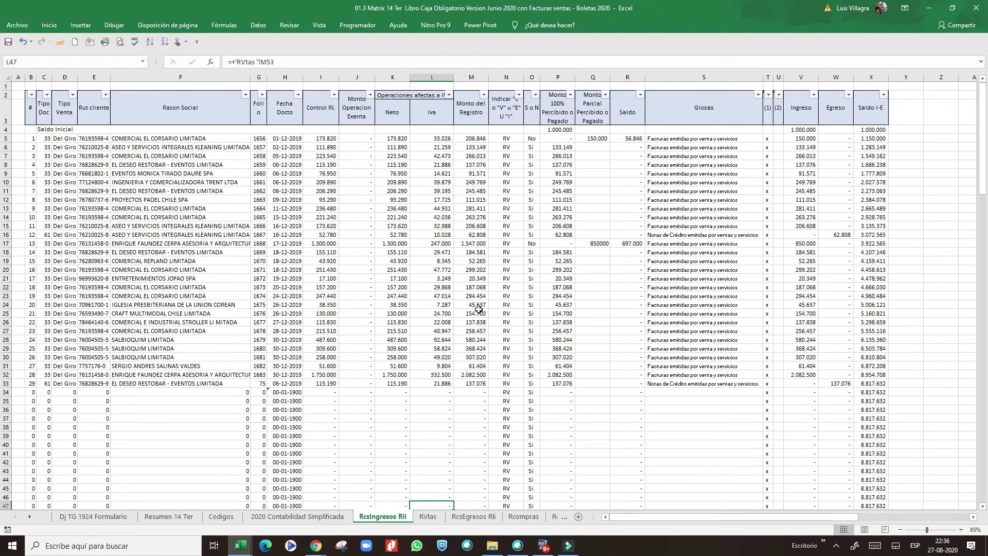
scroll(479, 309, down, 2)
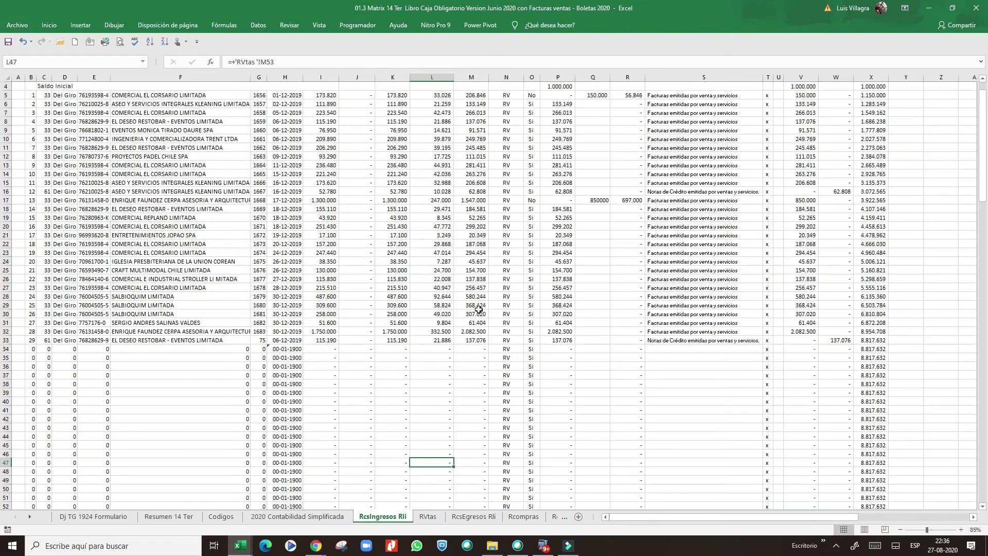
scroll(477, 321, right, 3)
ctrl+scroll(472, 326, down, 1)
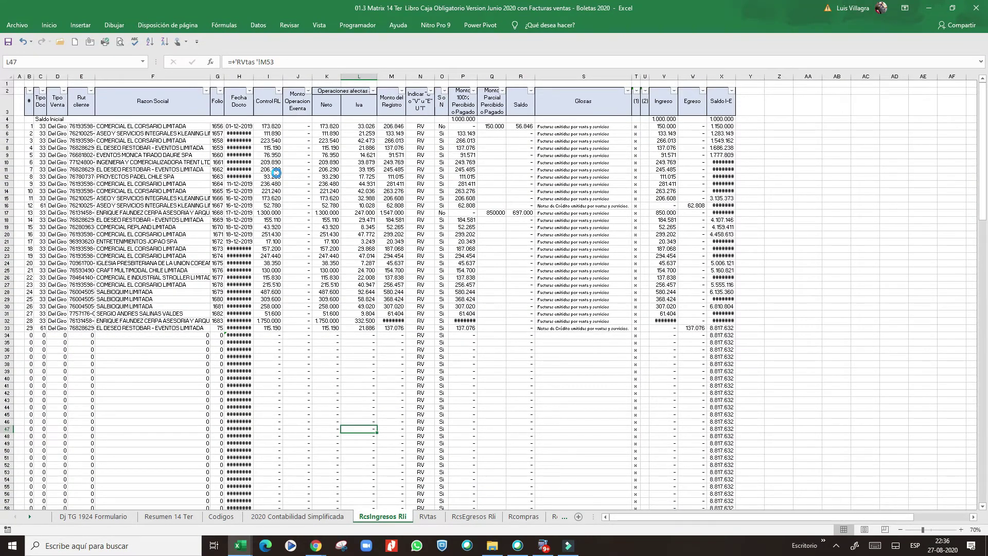
ctrl+scroll(277, 172, up, 1)
drag(717, 521, 670, 522)
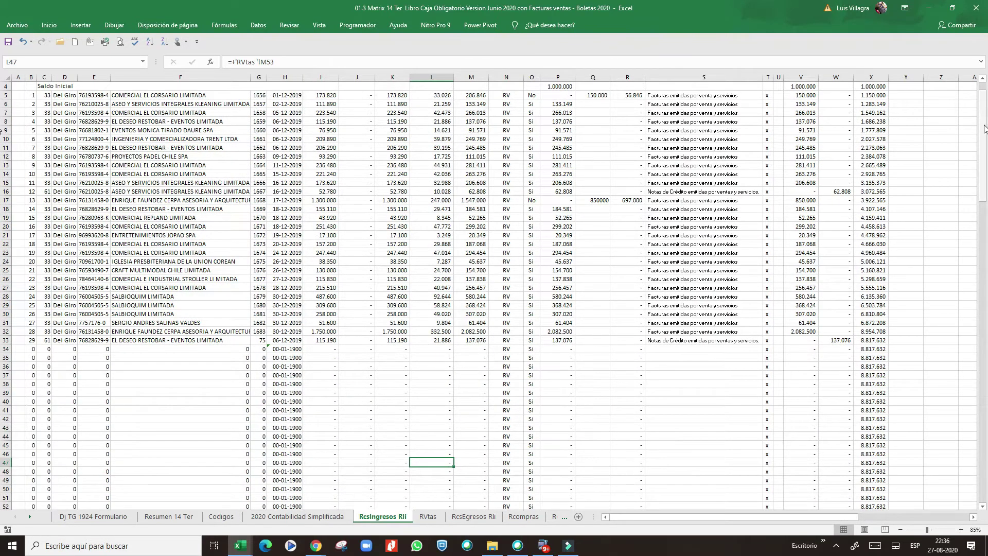
scroll(976, 121, up, 1)
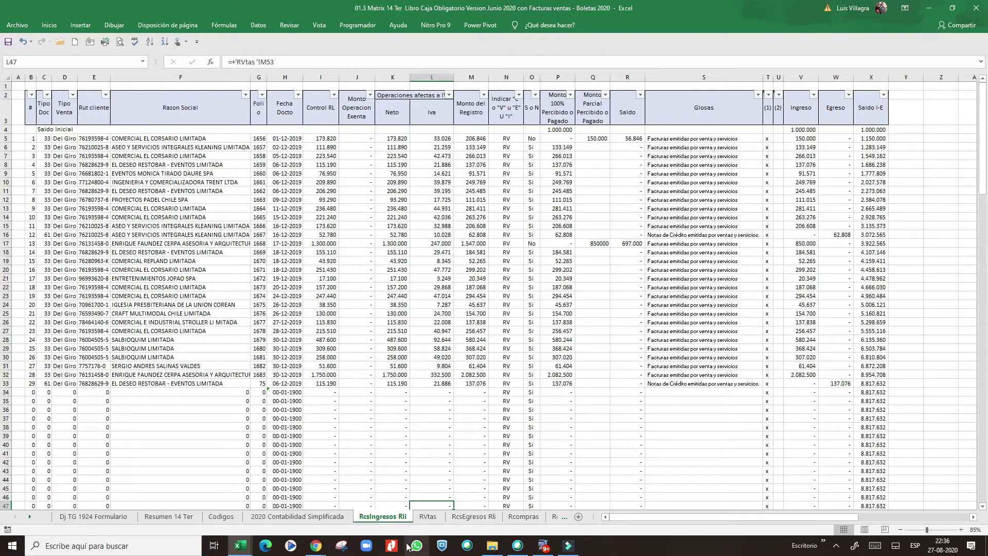
Step: On RVtas, try pasting into row 41 and delete the accidentally pasted Representantes legales picture
click(428, 516)
click(77, 181)
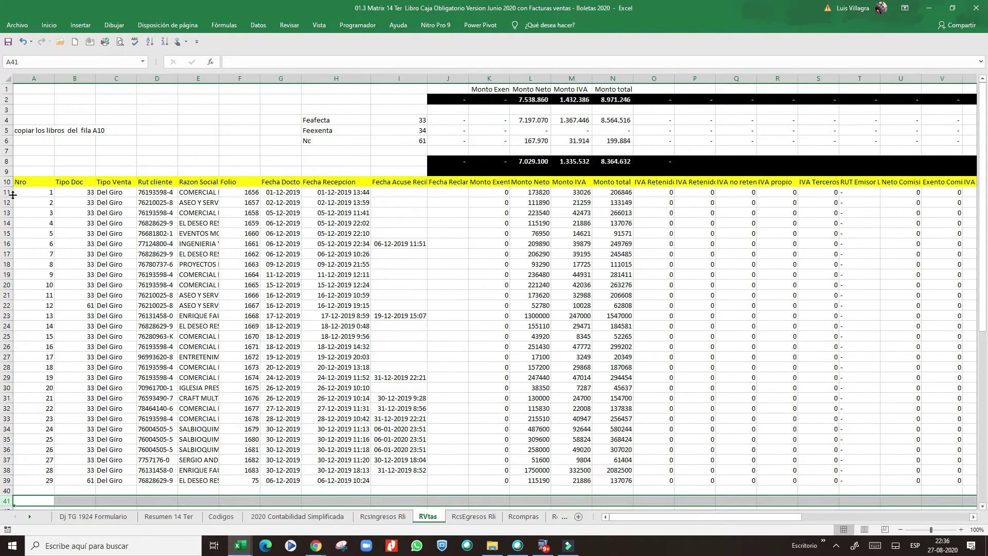
drag(6, 192, 6, 239)
right_click(6, 239)
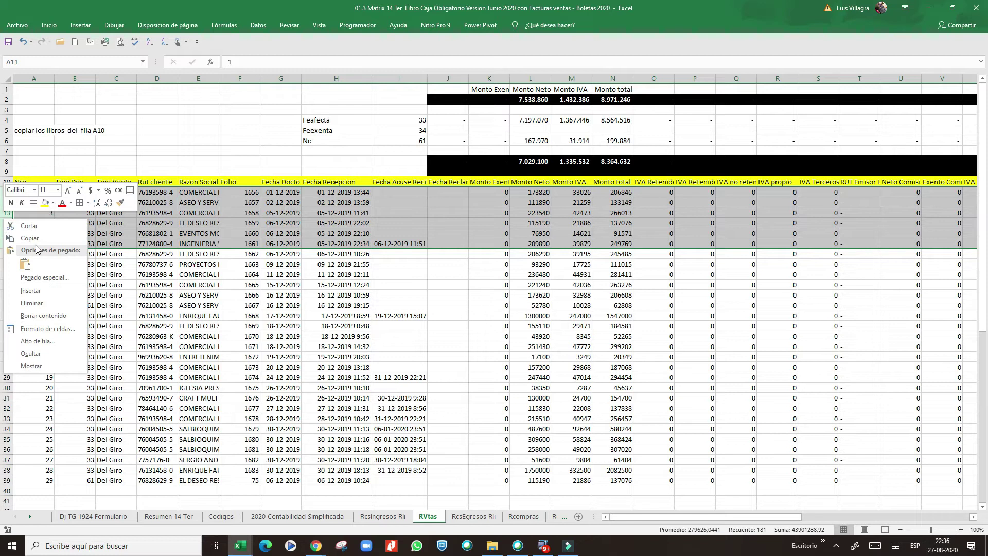
scroll(116, 345, down, 10)
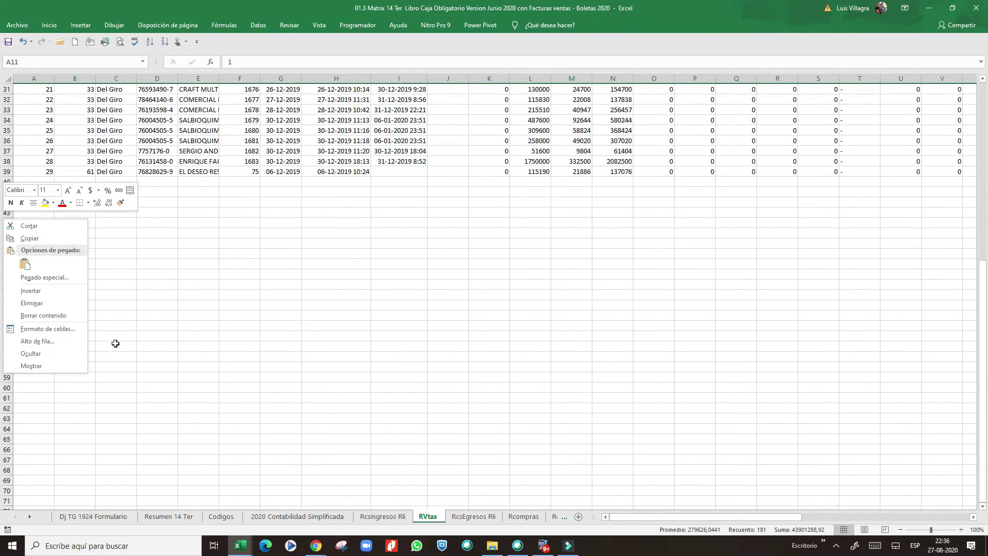
click(300, 223)
right_click(5, 195)
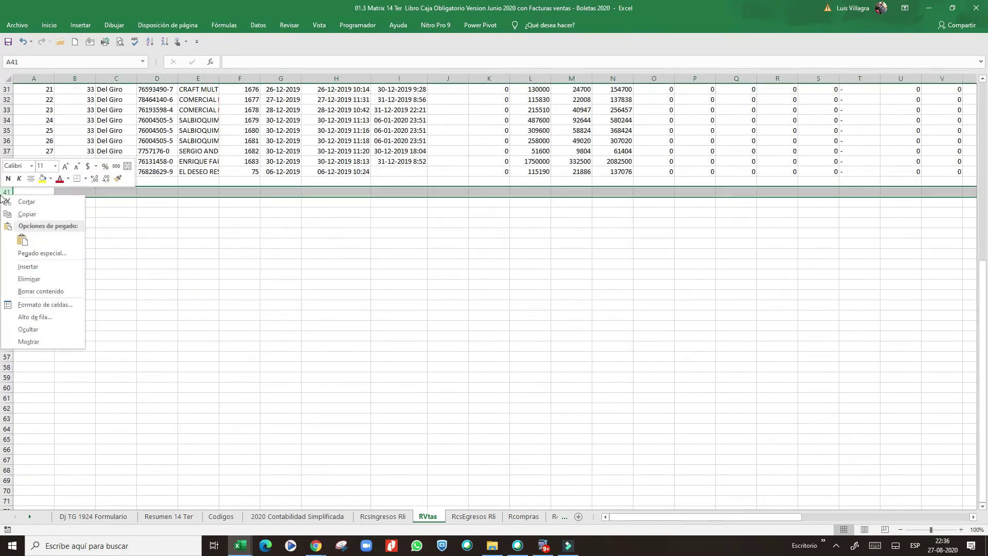
click(19, 241)
click(563, 234)
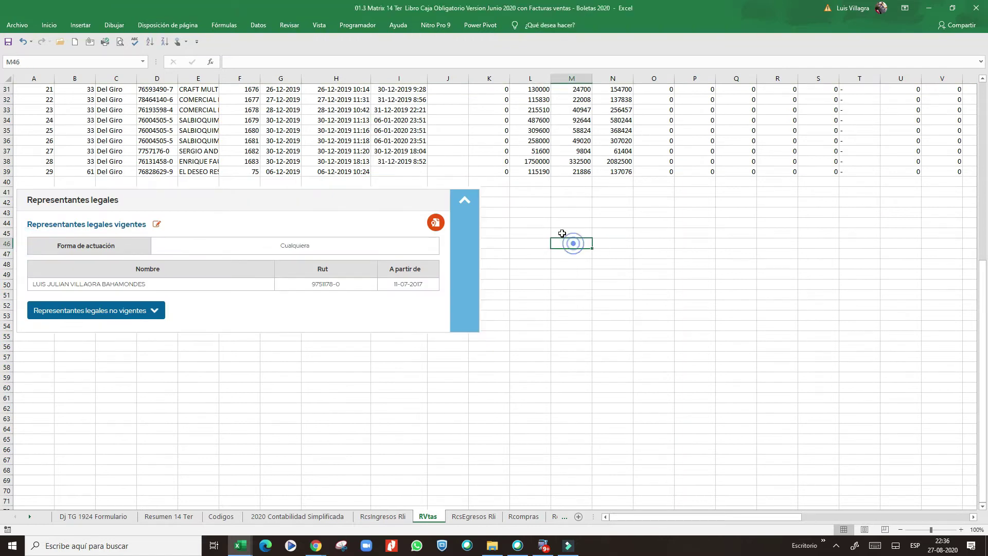
click(320, 207)
key(Delete)
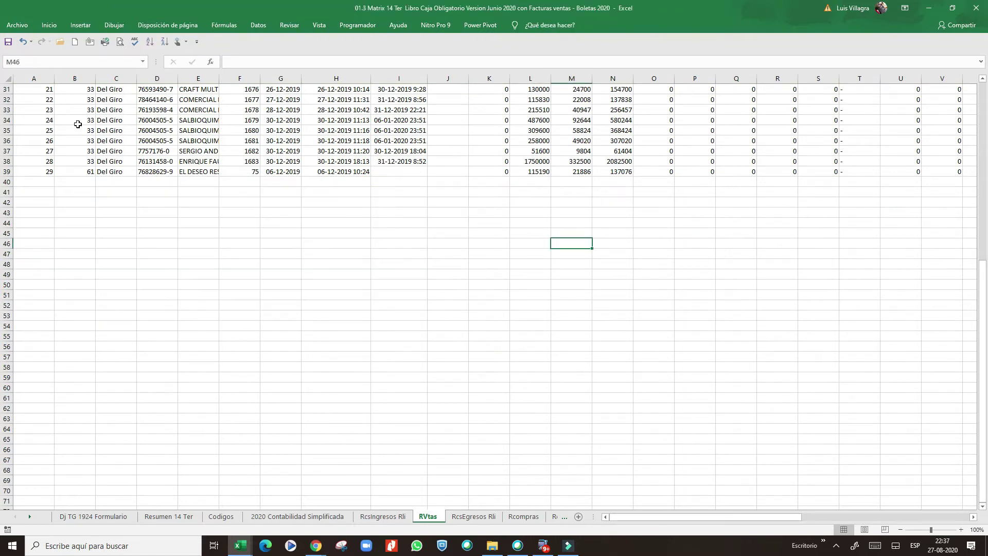
Step: Copy RVtas rows 36–39 (entries 26–29) and paste them into rows 41–44
drag(8, 141, 7, 172)
right_click(3, 154)
click(26, 172)
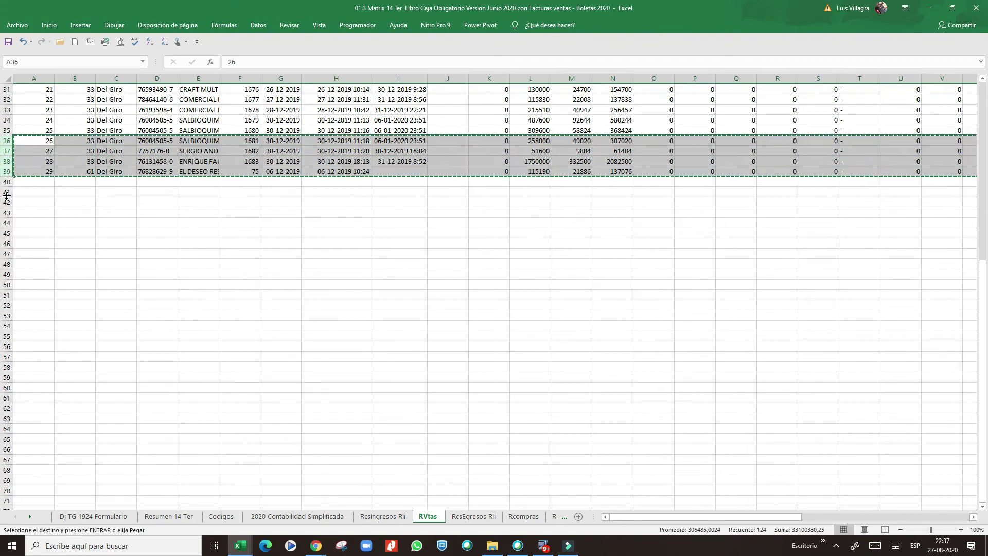
right_click(6, 192)
click(29, 238)
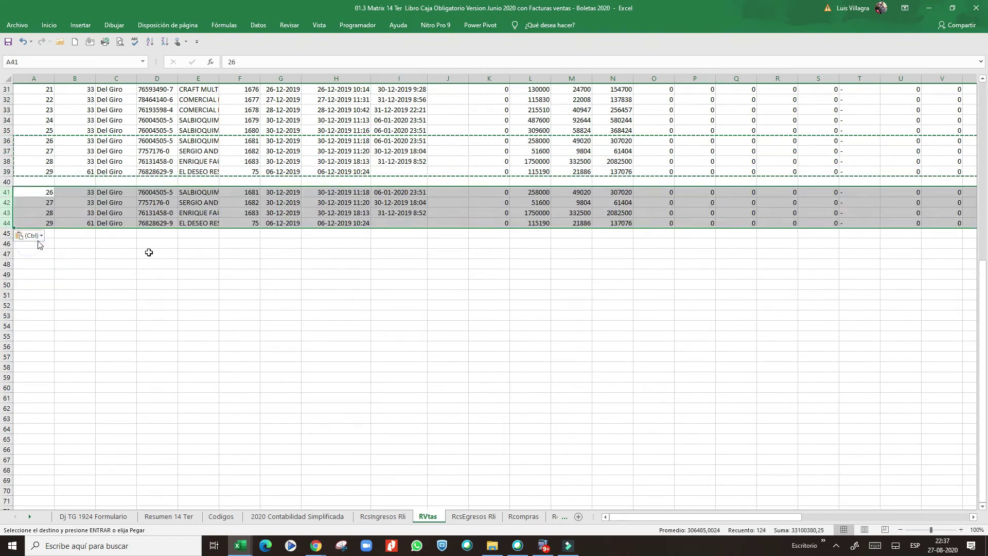
click(238, 264)
Step: Check the top of the RcsIngresos Rli register and the Glosas formula in S17
click(382, 516)
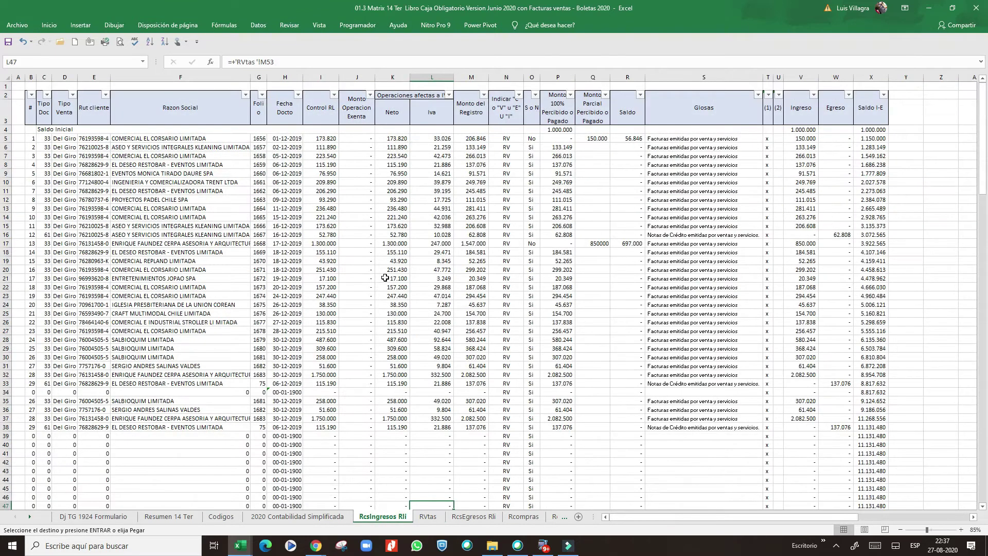
click(118, 85)
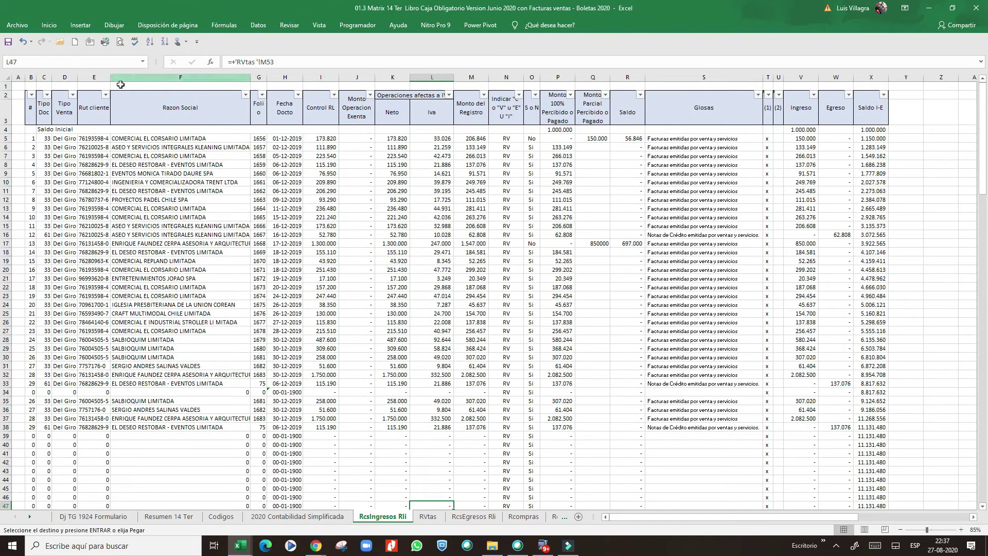
click(64, 86)
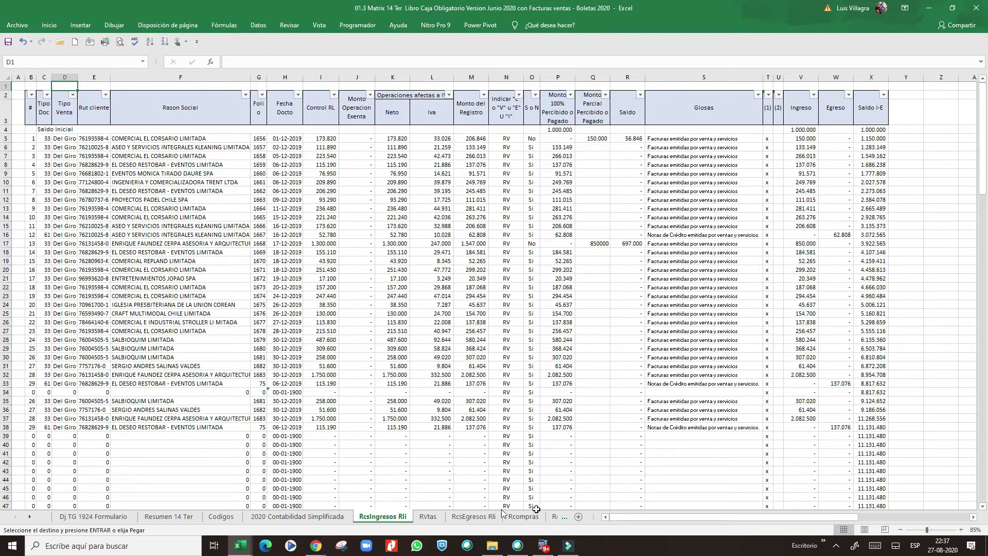
click(427, 517)
click(386, 516)
click(657, 244)
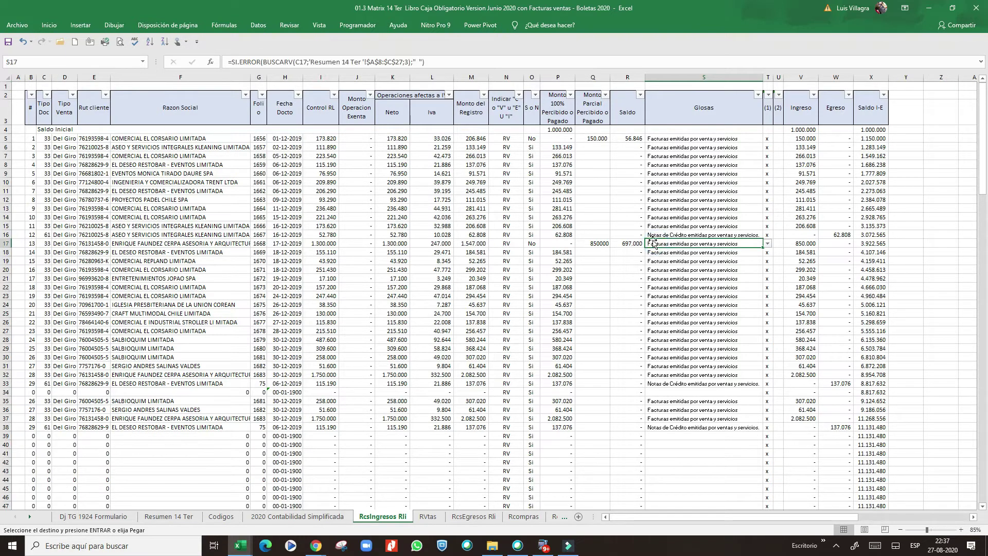
Step: Clear the duplicated RVtas rows 41–44
click(428, 517)
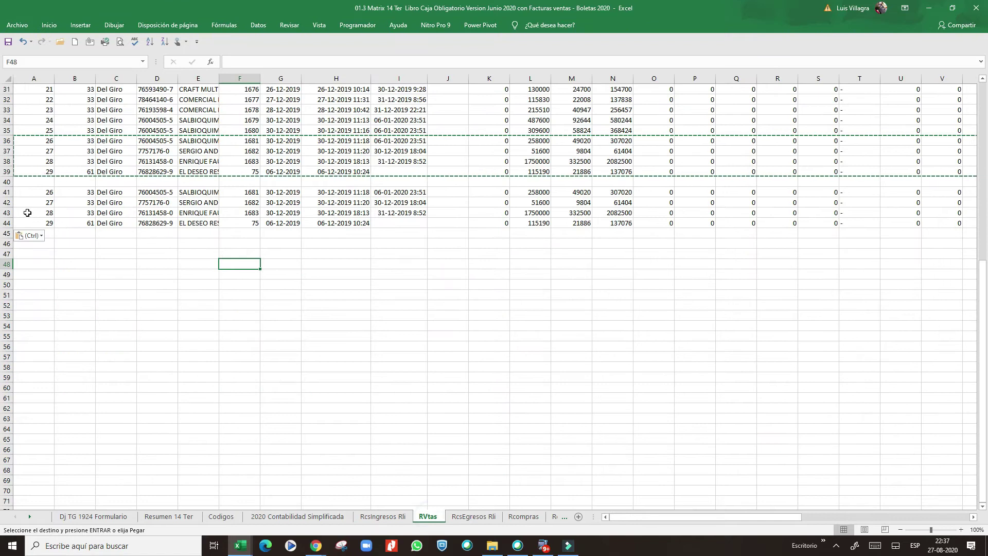
click(7, 192)
drag(7, 203, 10, 221)
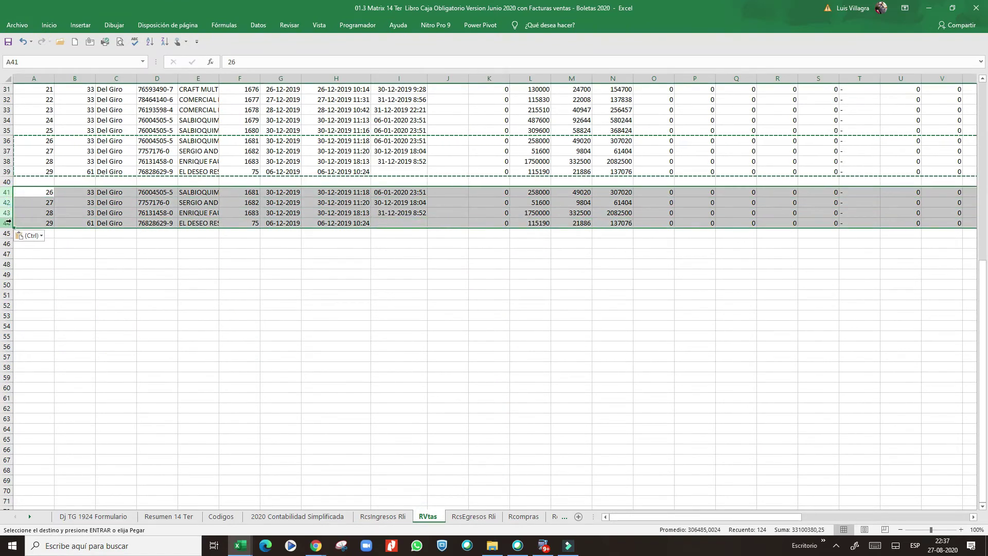
key(Delete)
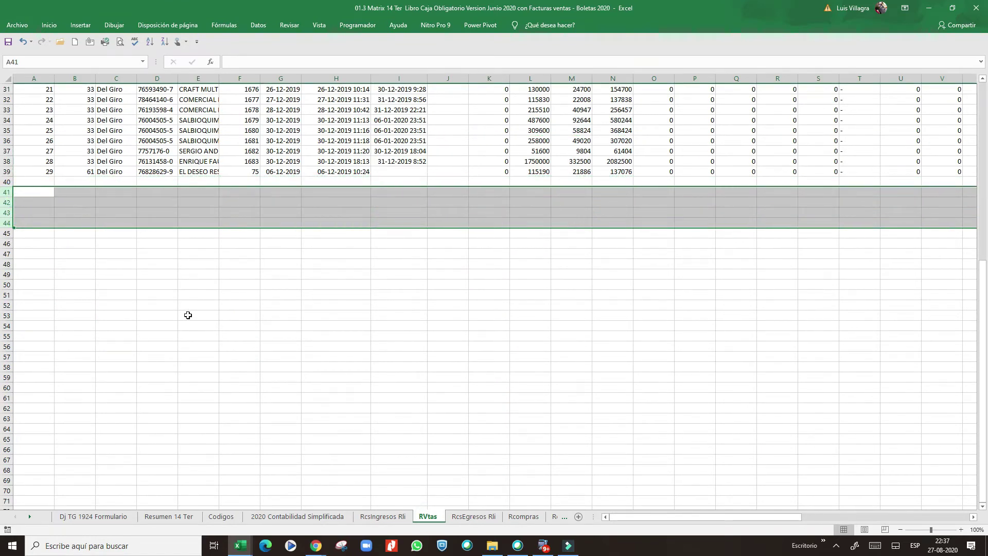
scroll(187, 314, up, 10)
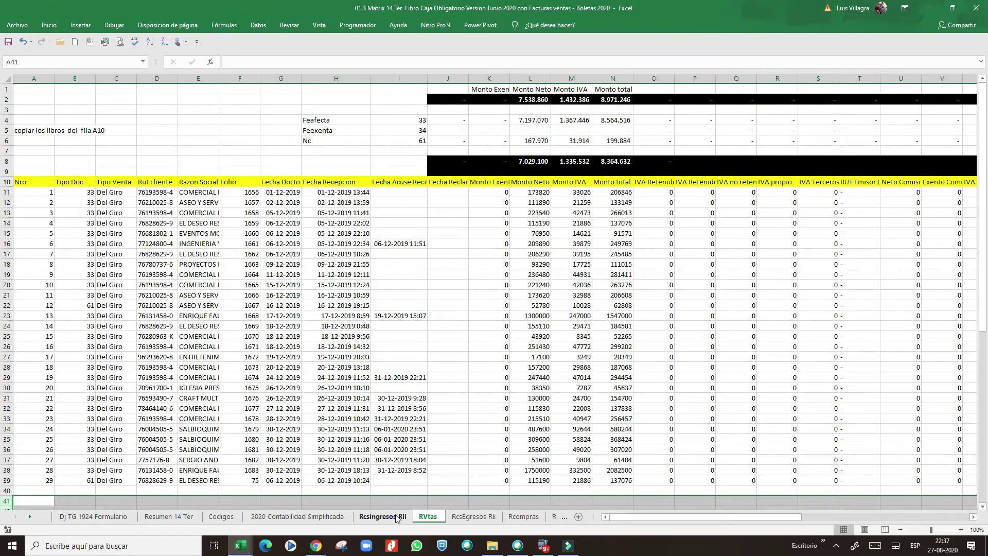
Step: Trace the RVtas links in register cells C5, D5, F5 (Razon Social) and H5 (Fecha Docto)
click(385, 517)
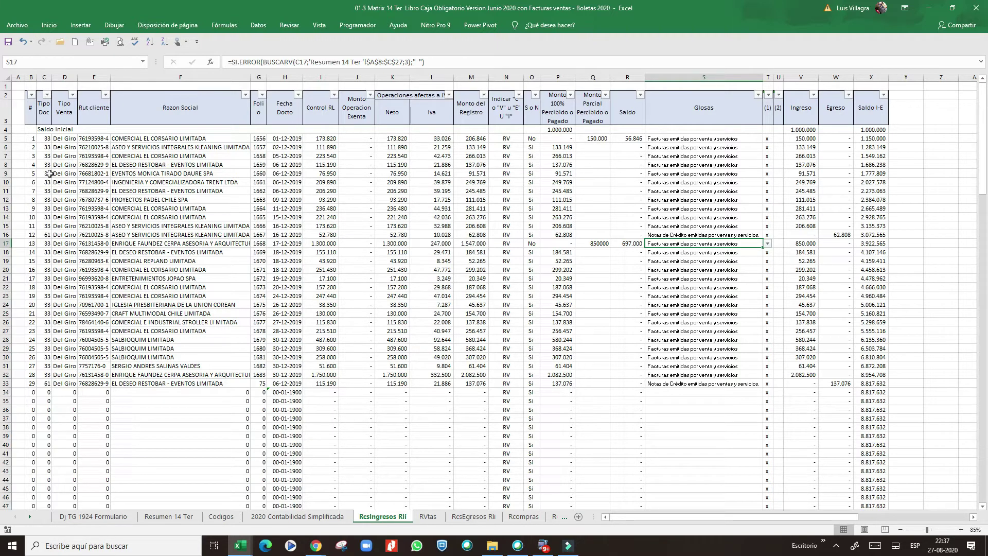
click(46, 140)
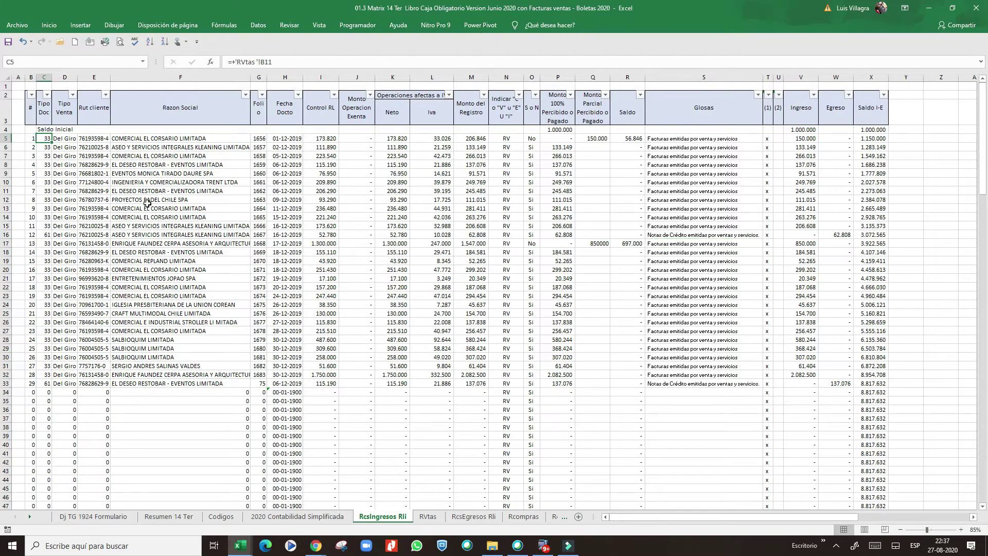
click(65, 141)
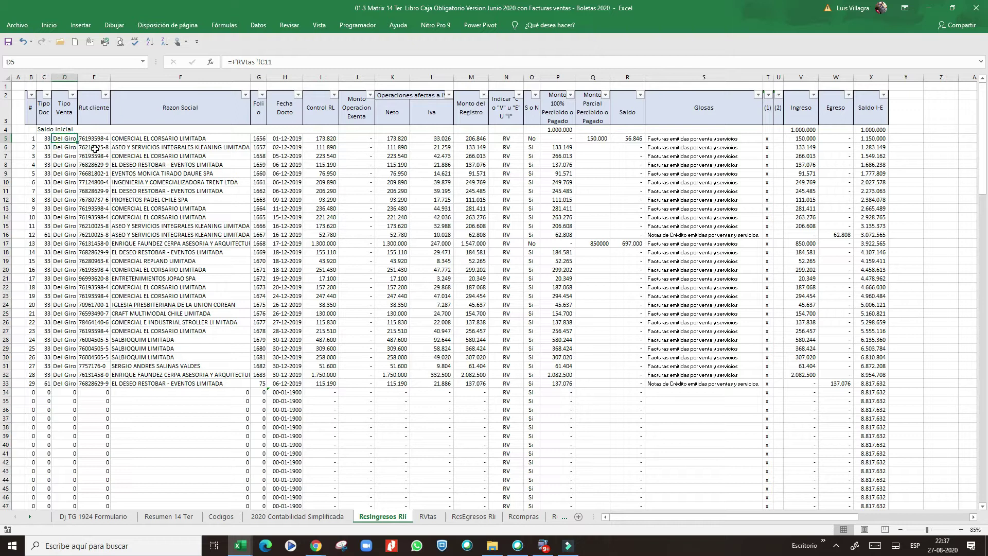
click(104, 109)
click(99, 139)
click(160, 108)
click(157, 138)
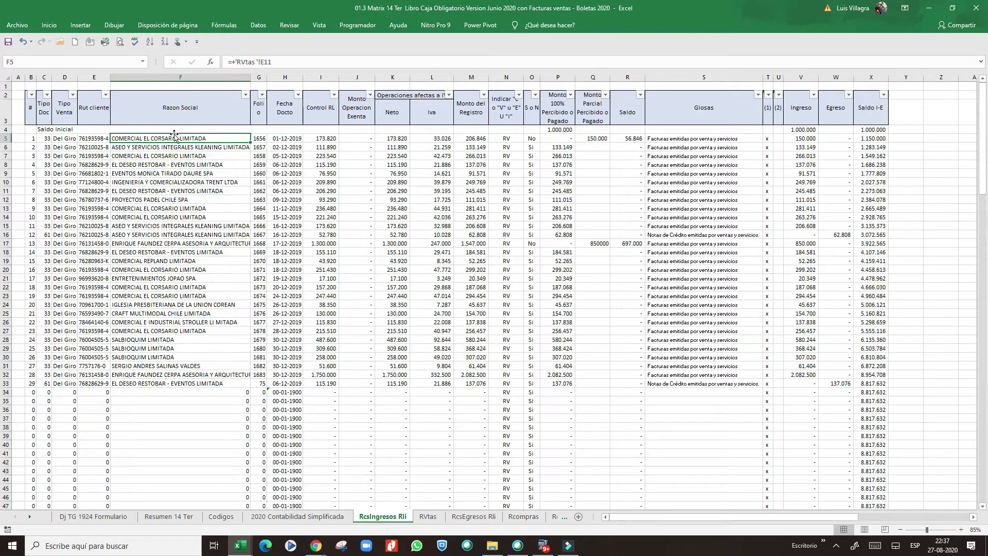
click(265, 138)
click(287, 139)
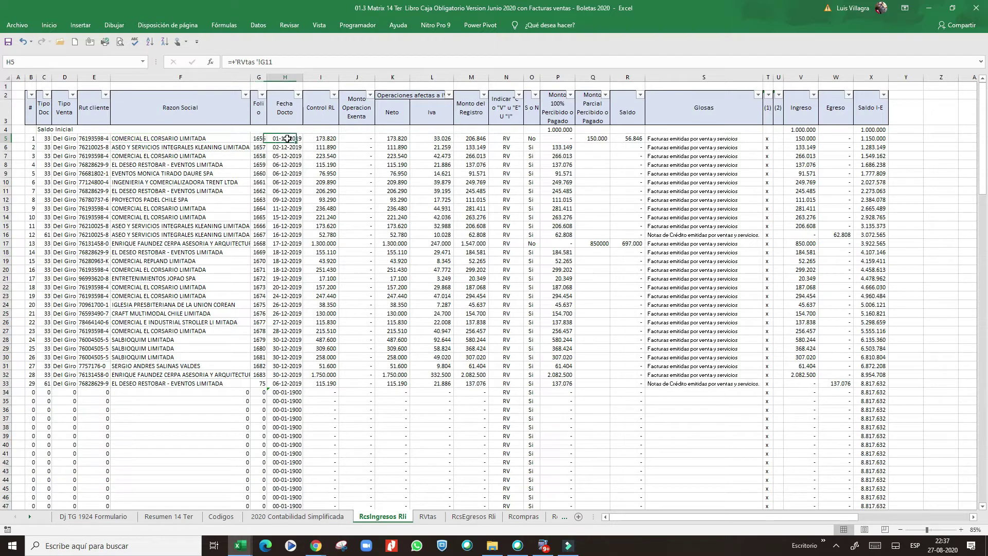
Step: Inspect the Control RL formula in I5 and the exempt, Neto and Iva links in J5–L5
click(328, 140)
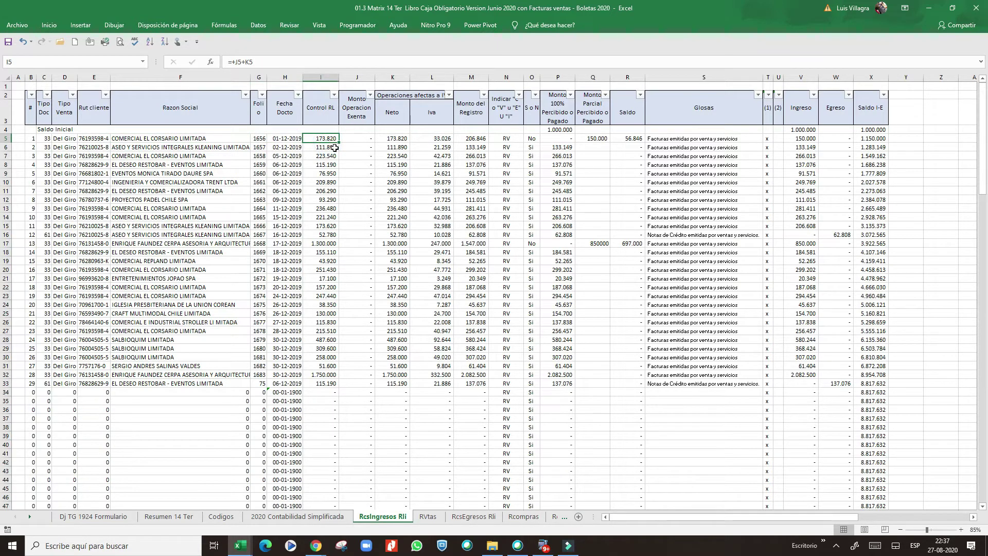
click(357, 138)
click(322, 140)
click(357, 136)
click(398, 139)
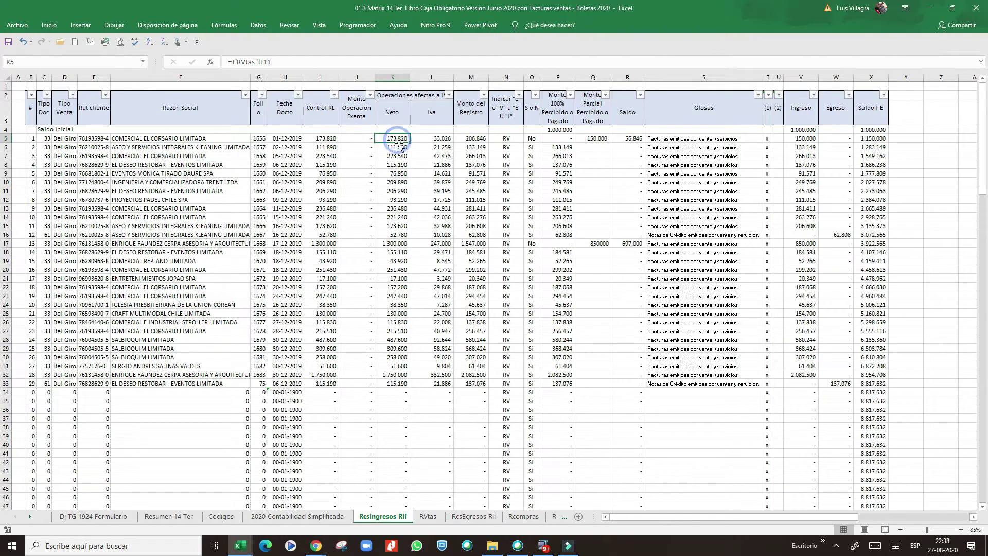
click(415, 141)
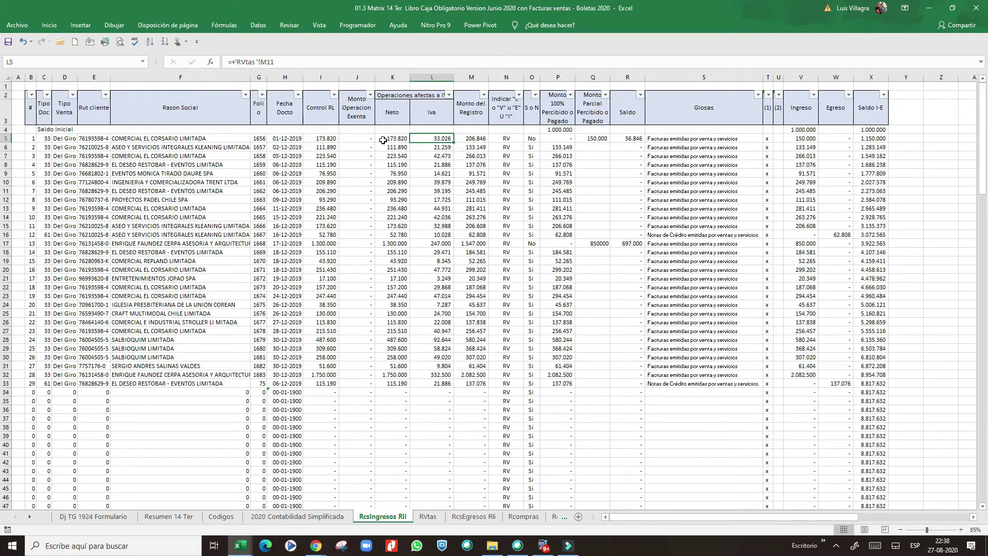
click(319, 138)
click(363, 138)
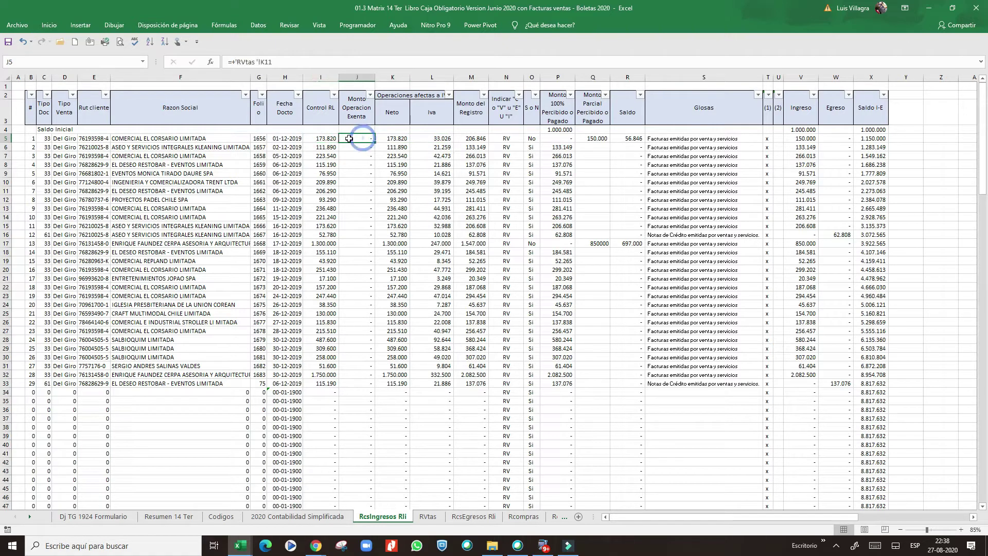
click(323, 139)
click(369, 138)
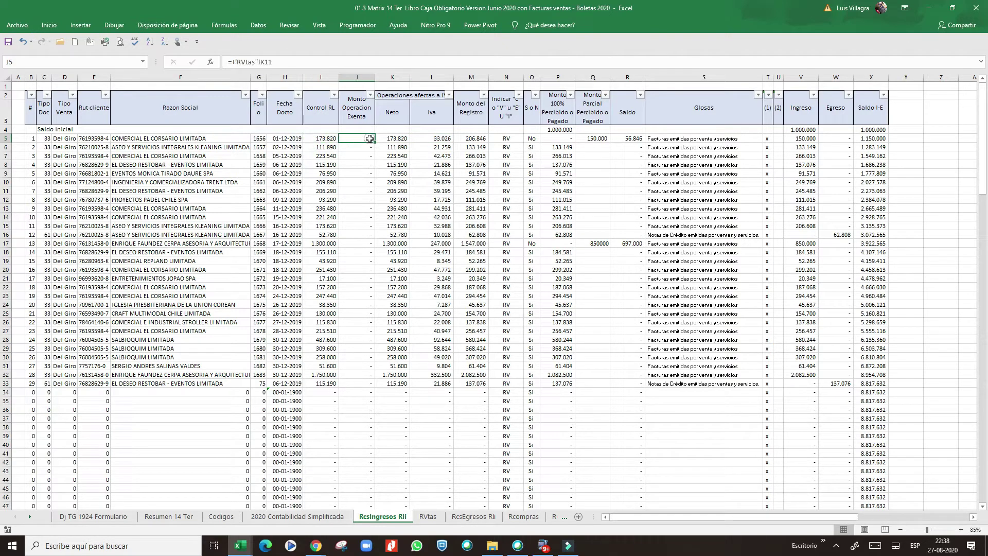
click(441, 139)
Step: Check the M5 Monto del Registro sum and N5 indicator against headers N2 and P2
click(474, 141)
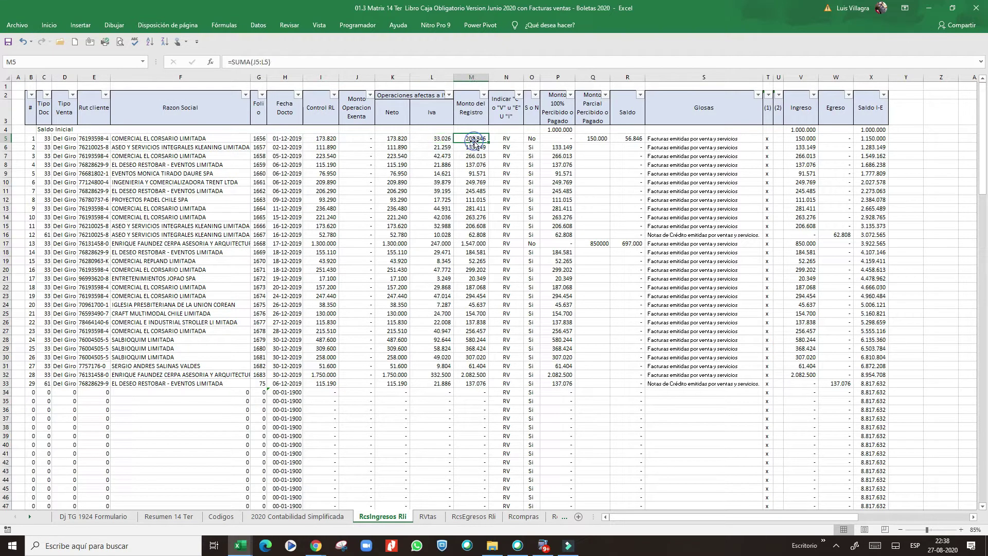
click(508, 138)
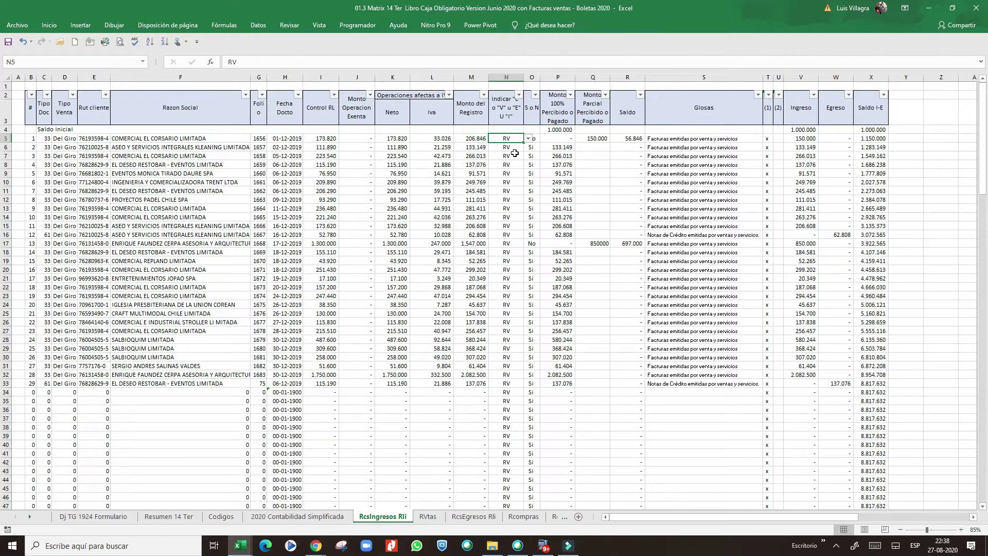
click(507, 100)
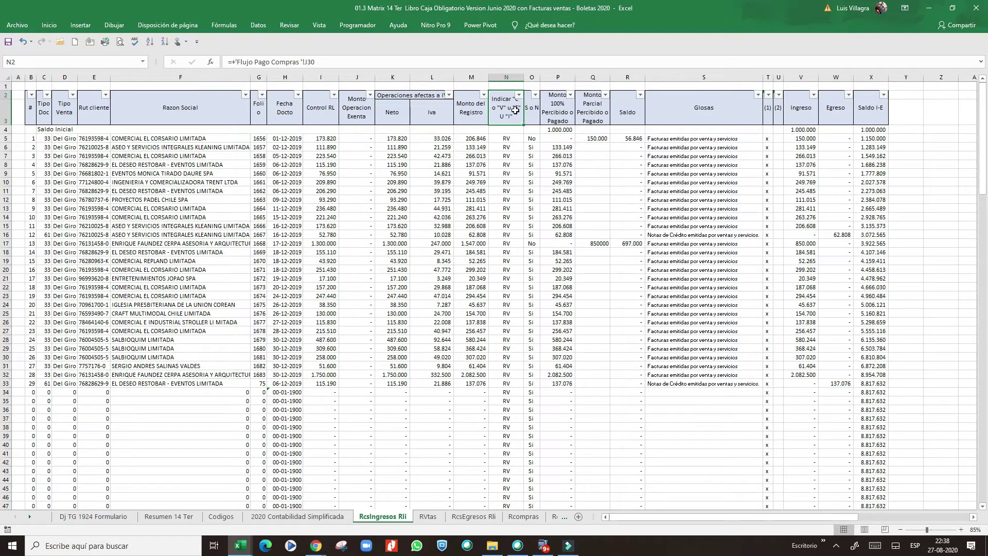
click(507, 139)
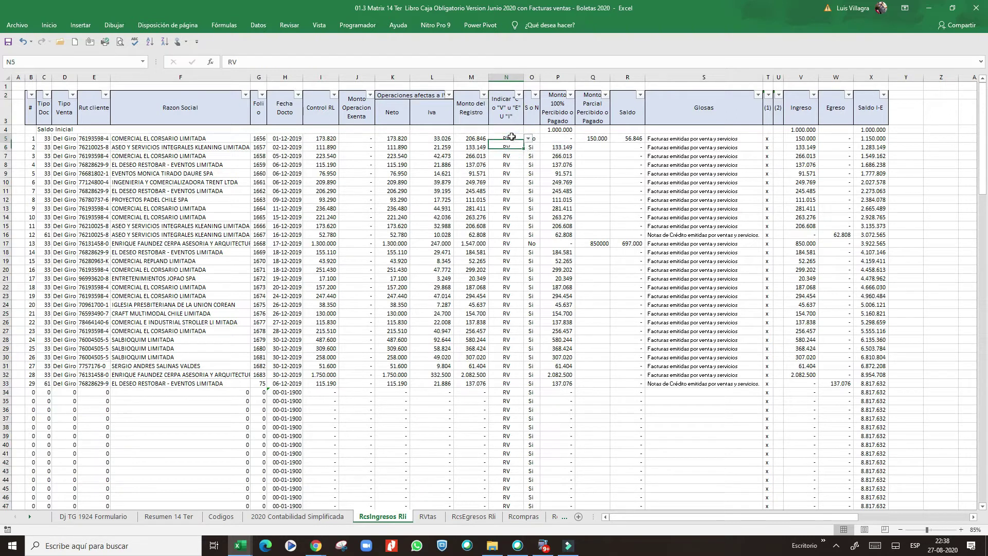
click(517, 105)
click(516, 139)
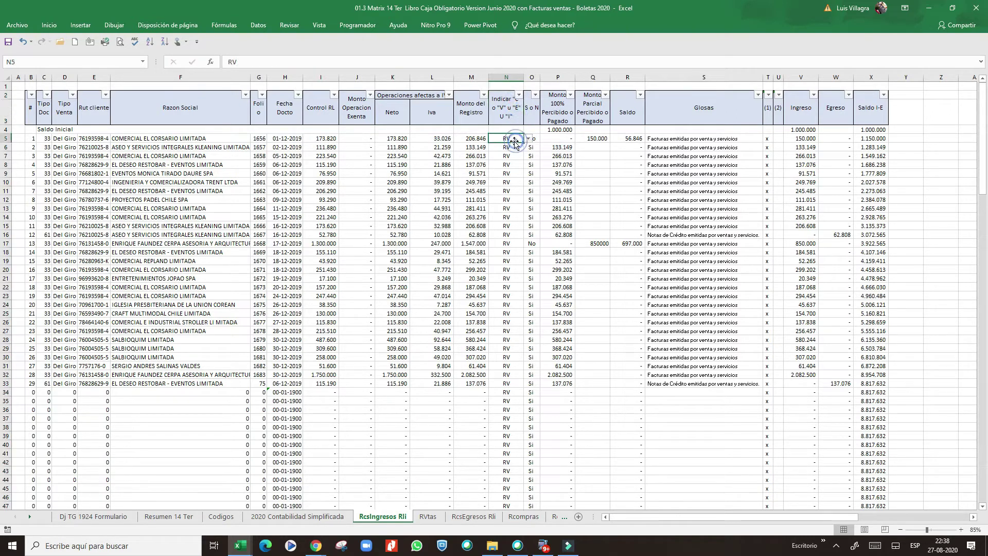
click(503, 100)
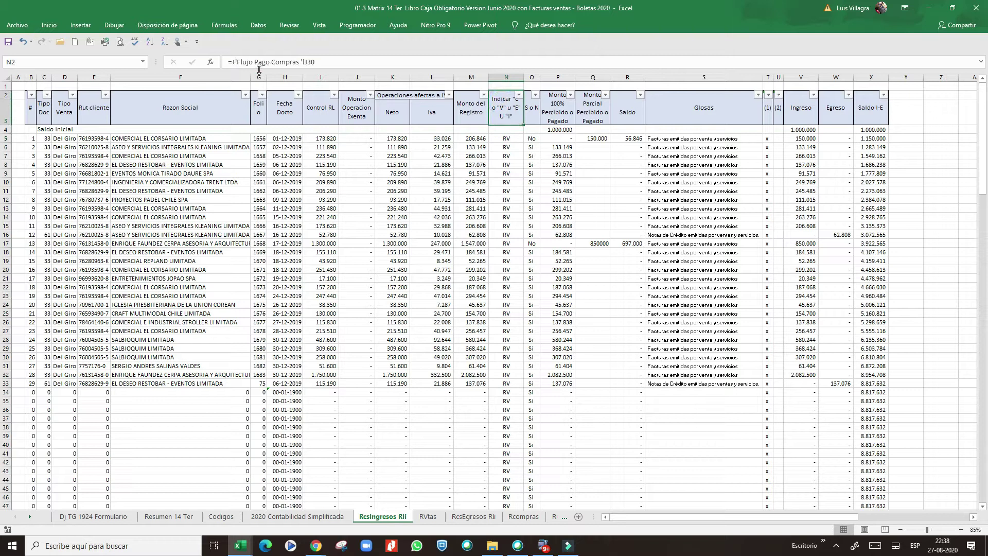
key(Right)
key(Right)
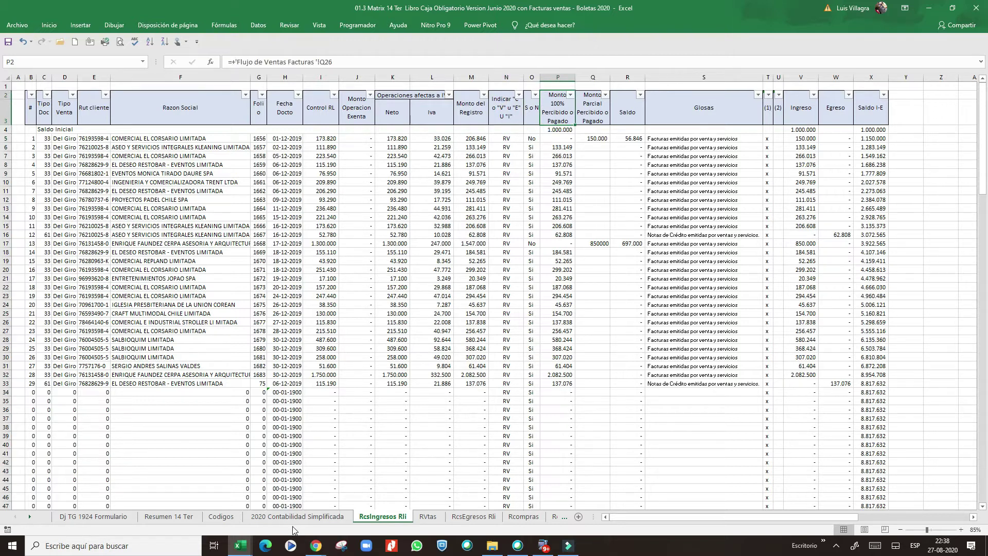
click(296, 517)
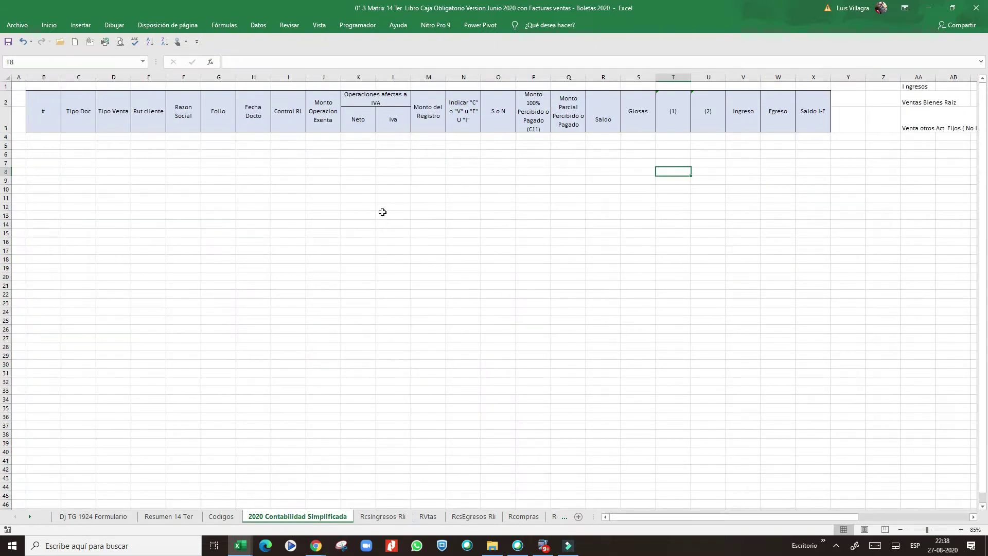
Step: Return to the RcsIngresos Rli register, where entry 13 shows a 697.000 balance
click(383, 516)
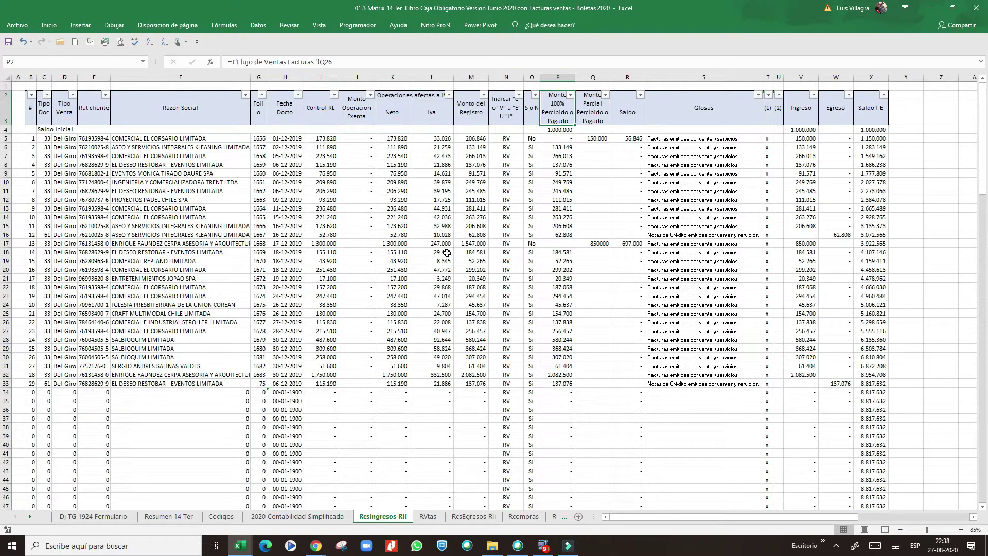
Step: Inspect the Control RL and Fecha Docto headers and the Neto and exempt links in K8 and J5
click(315, 95)
click(279, 102)
click(399, 164)
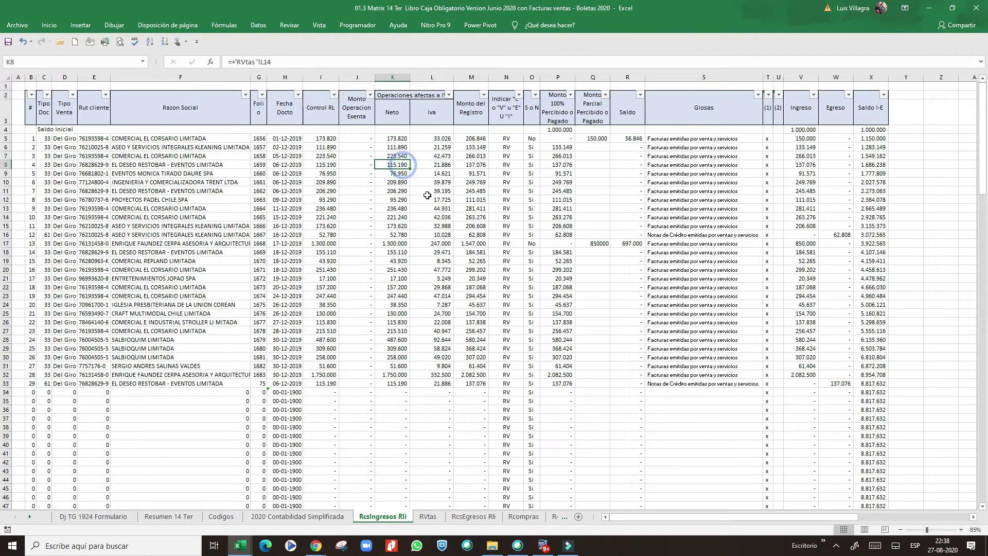
click(361, 138)
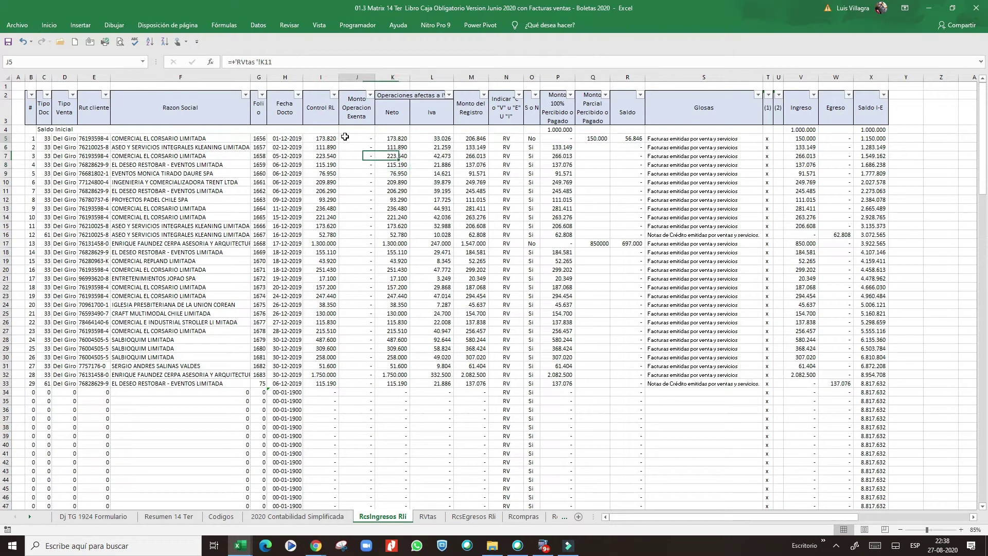
Step: Select the amounts from Control RL through Monto del Registro down to row 33 to read their sum
drag(327, 115, 374, 141)
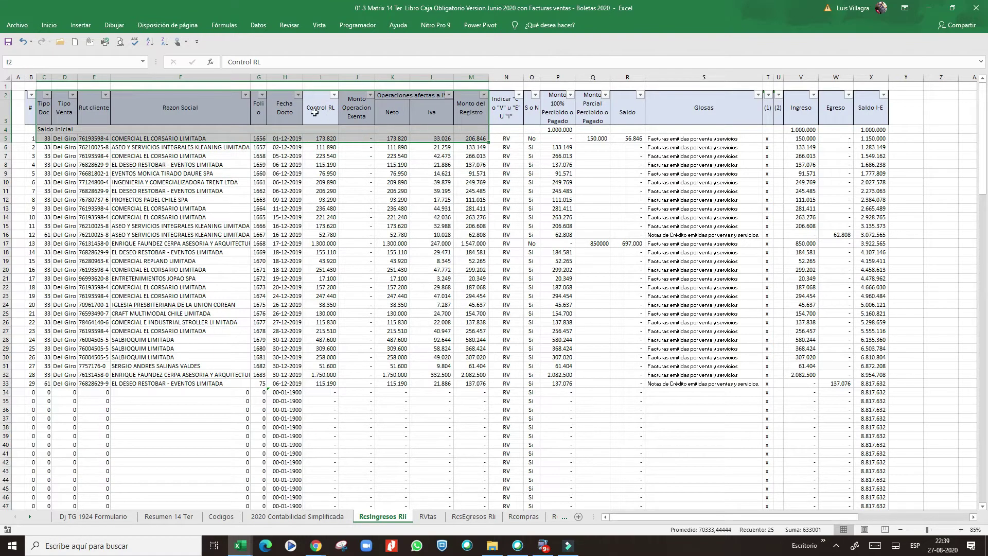
click(321, 138)
drag(483, 141, 330, 382)
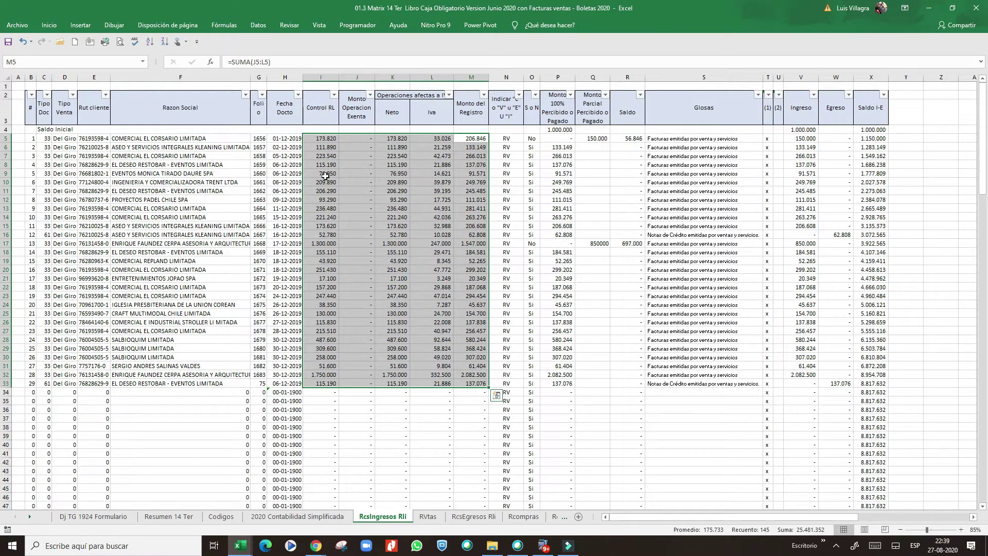
Step: Set the first sale's fully paid status in O5 to Si
click(322, 139)
click(407, 136)
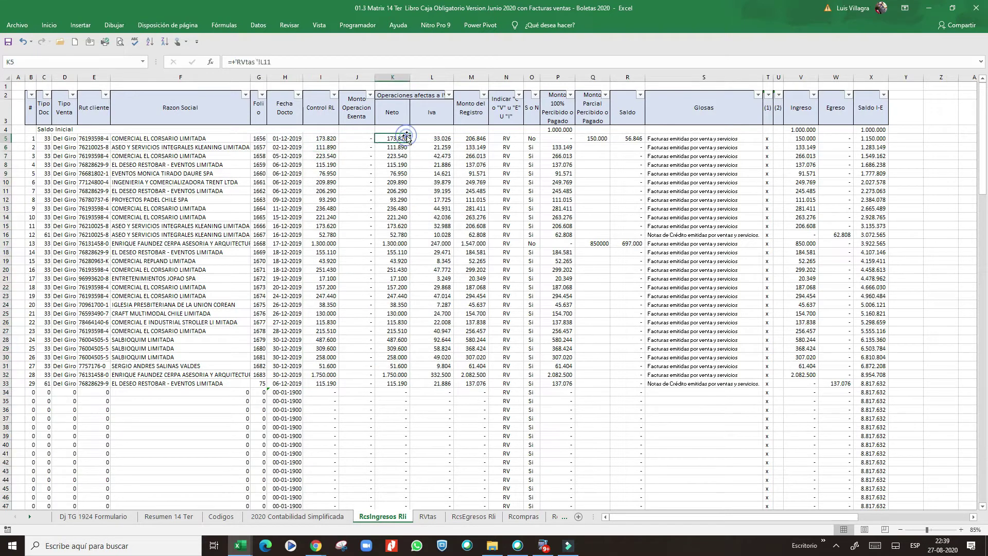
click(518, 138)
click(554, 110)
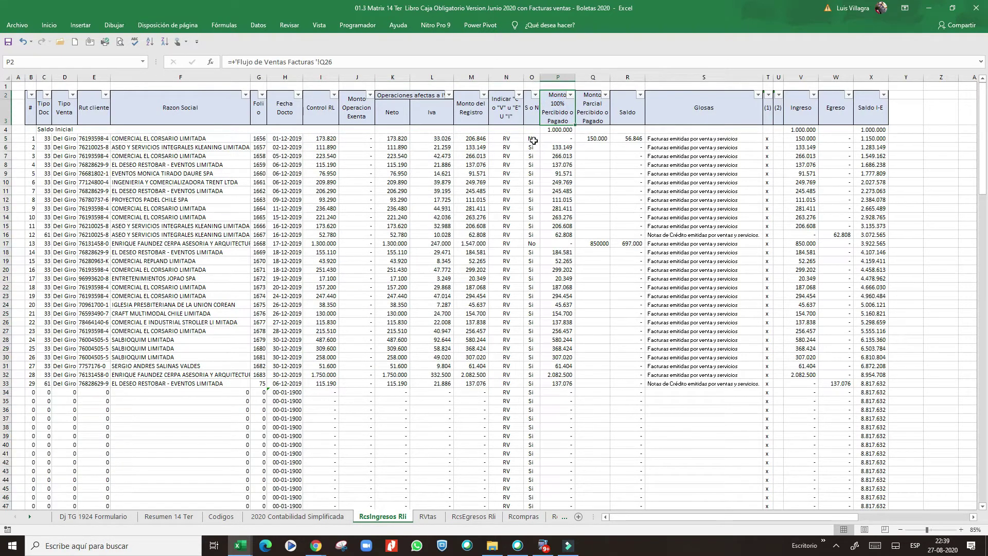
click(533, 139)
click(545, 139)
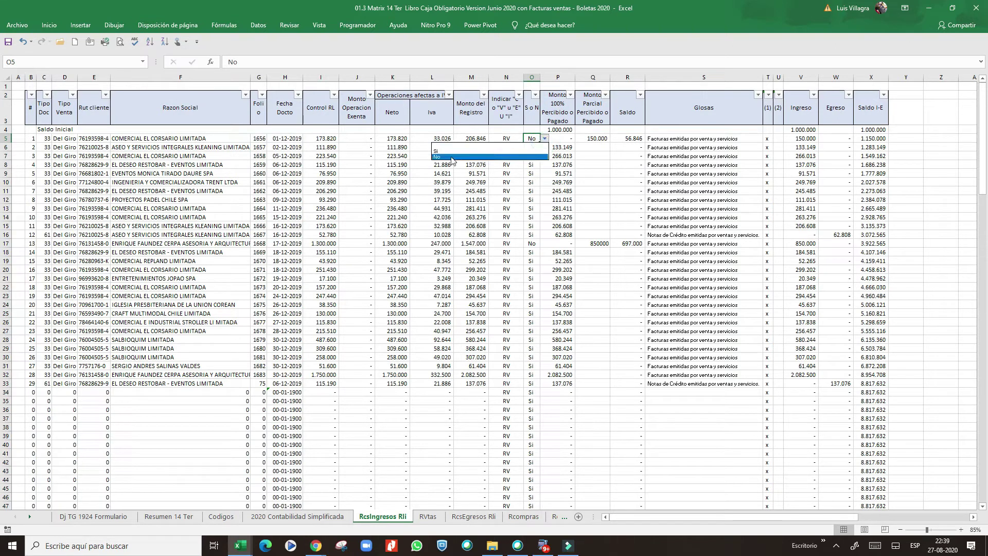
click(441, 151)
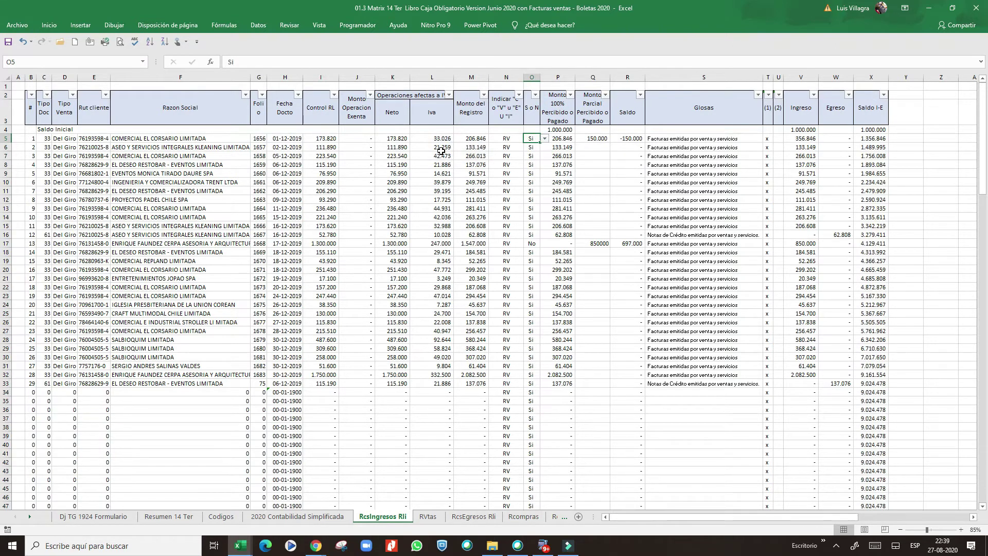
Step: Change the first sale's partial payment in Q5 to 0, then check its income, balance and glosa
click(597, 138)
text(0)
key(Return)
click(805, 138)
click(844, 138)
click(704, 138)
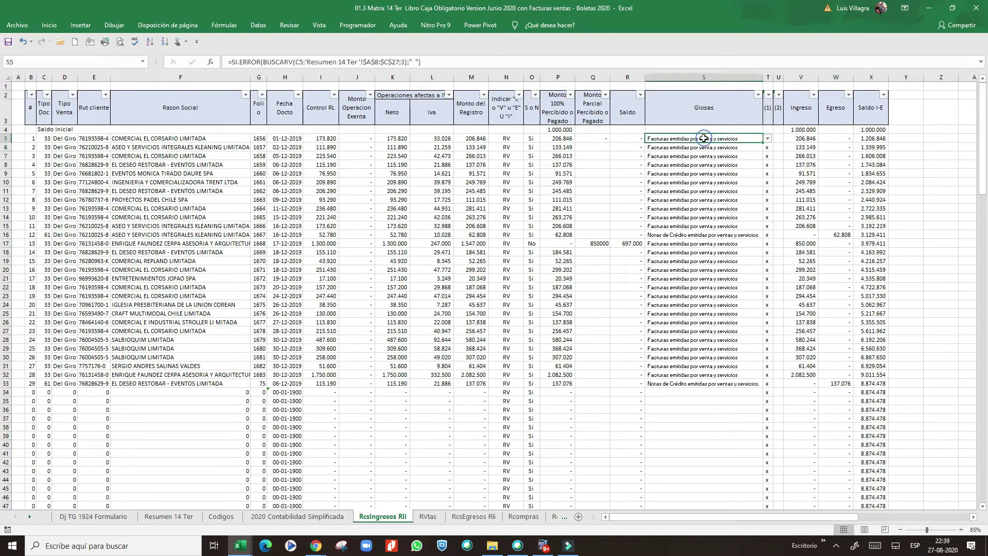
click(157, 518)
click(315, 203)
click(247, 246)
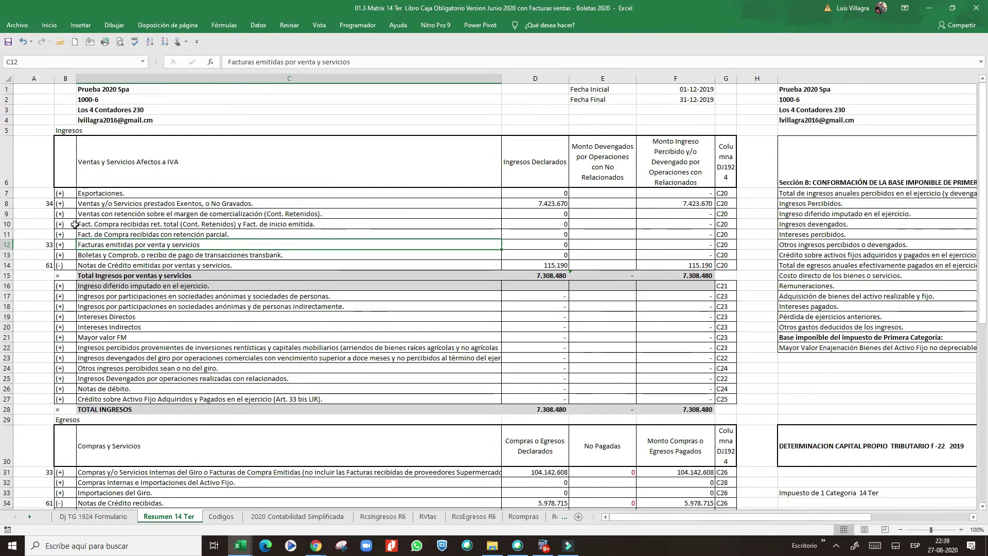
click(141, 204)
click(136, 235)
click(139, 256)
click(152, 224)
click(149, 205)
click(139, 193)
click(129, 203)
click(125, 226)
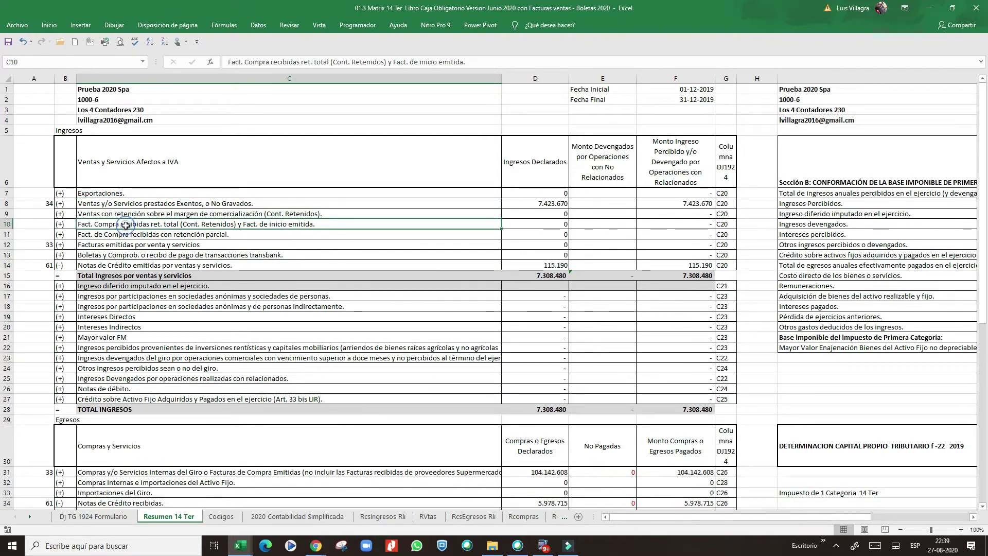
click(126, 235)
click(127, 245)
click(155, 256)
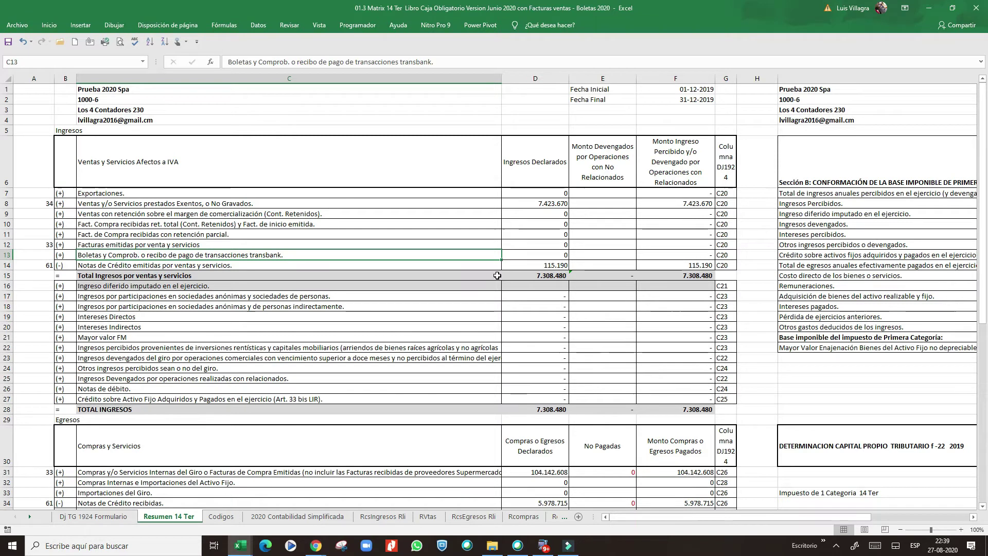
click(156, 266)
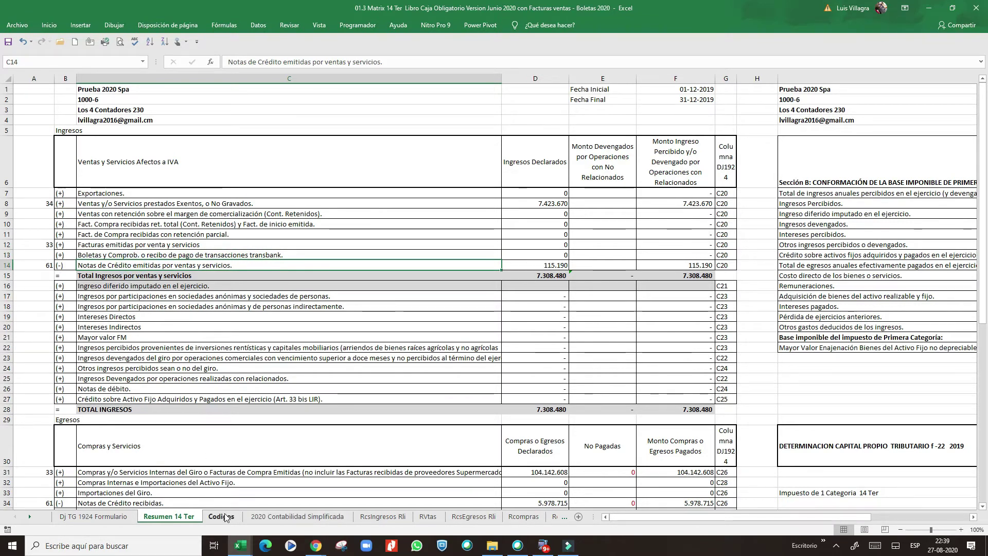
click(169, 234)
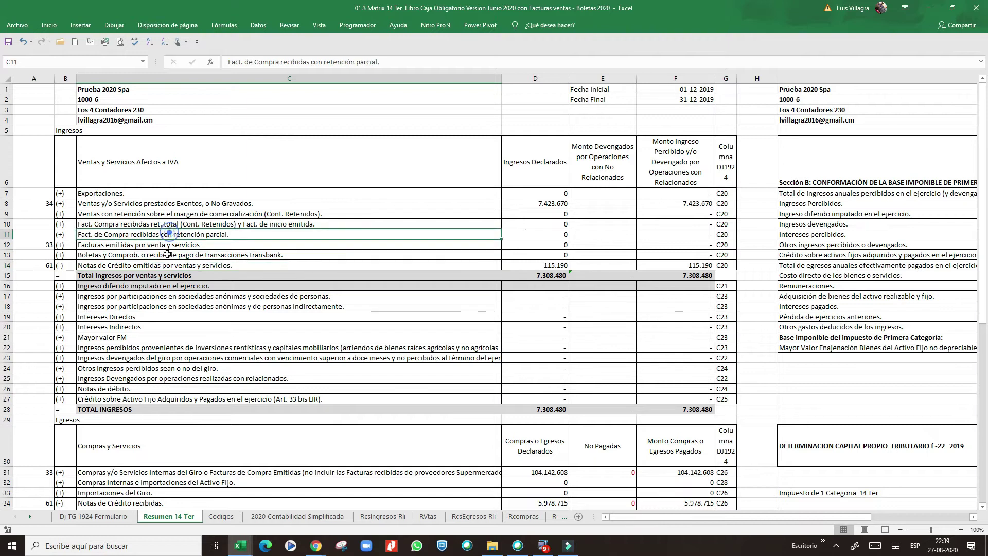
click(383, 517)
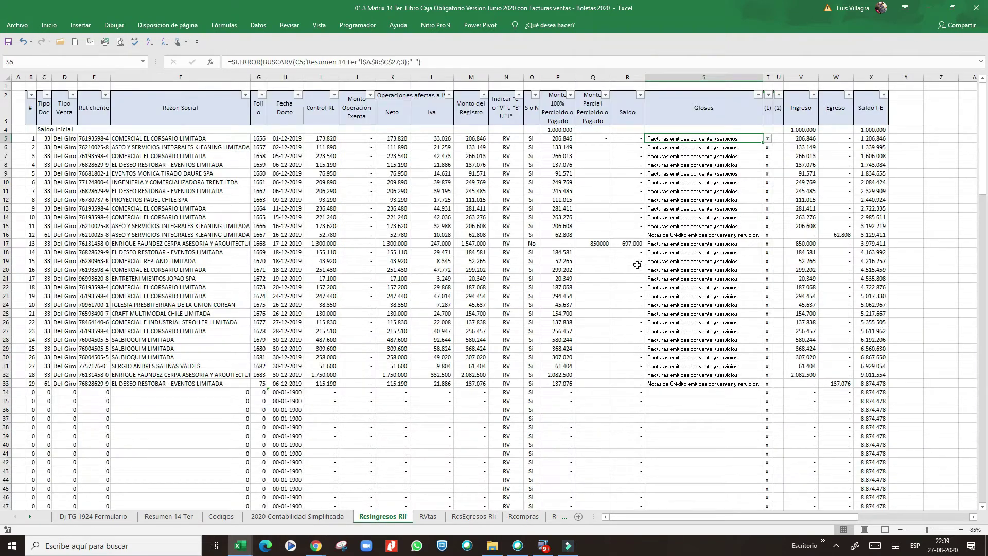
click(768, 138)
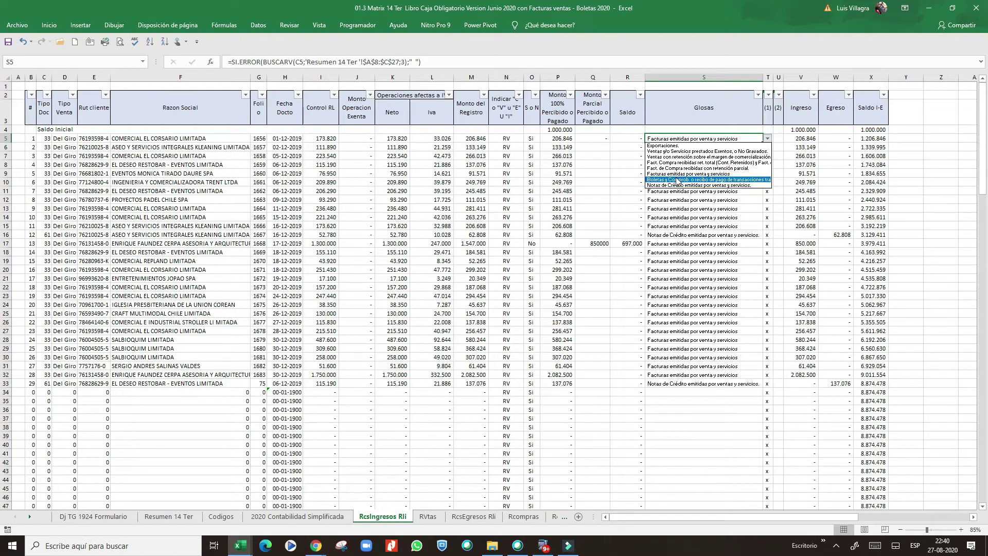
click(617, 180)
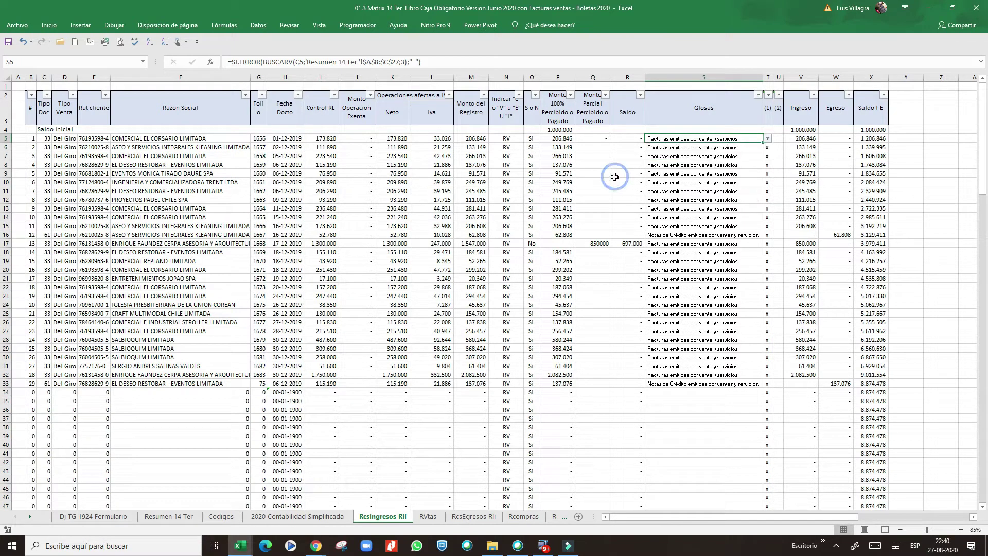
click(770, 139)
click(803, 139)
click(875, 138)
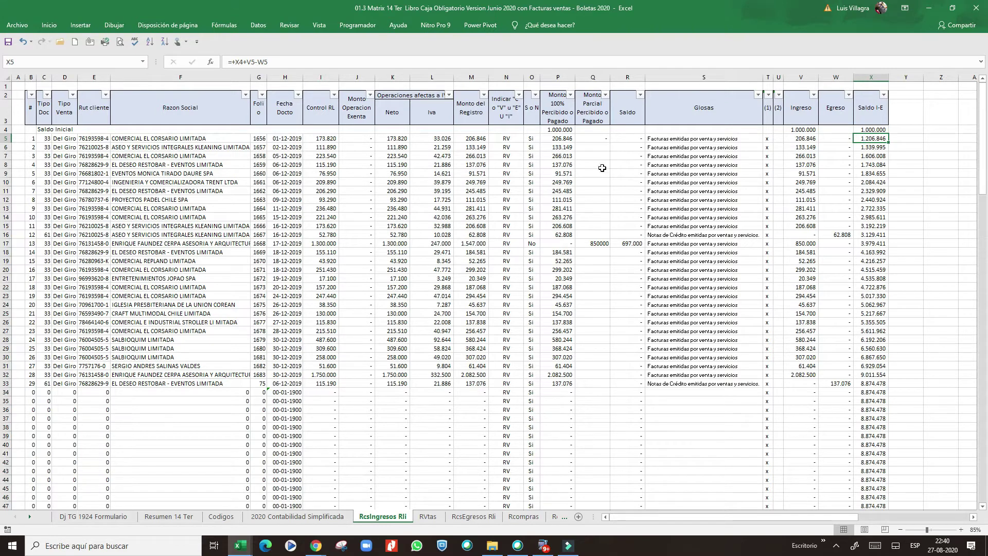
Step: Mark the first sale as not fully paid (No) with a 50.000 partial payment in Q5
click(532, 138)
click(544, 138)
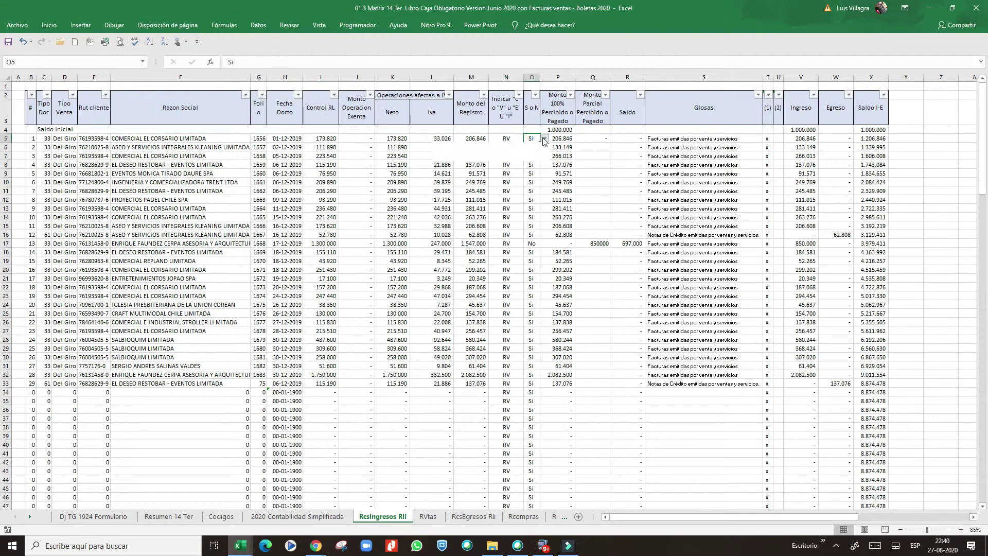
click(460, 157)
click(584, 138)
text(50000)
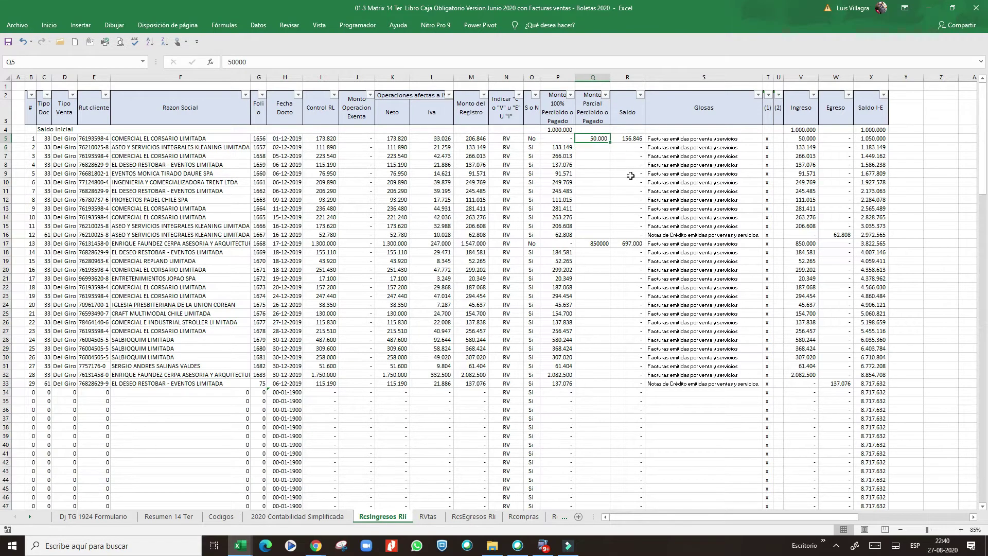
key(Tab)
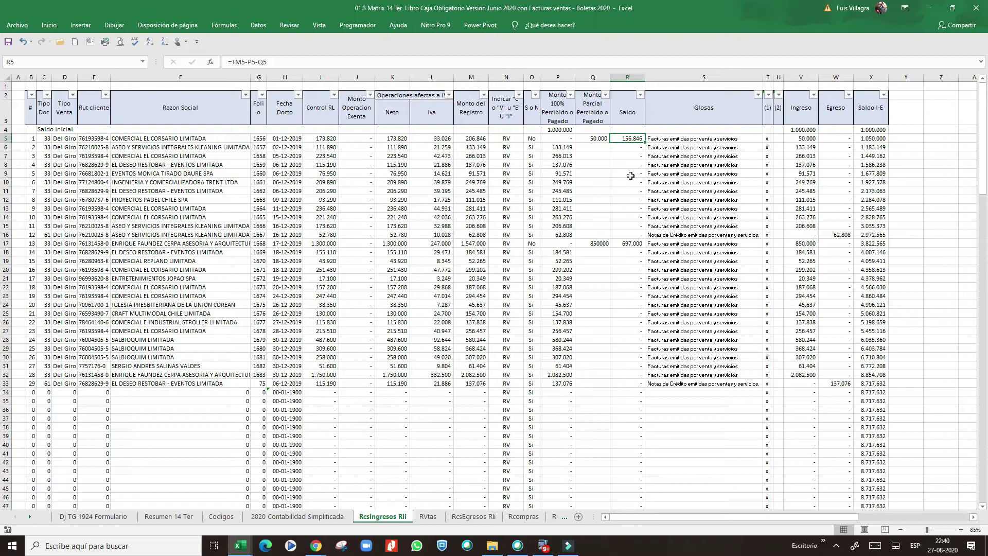
click(640, 95)
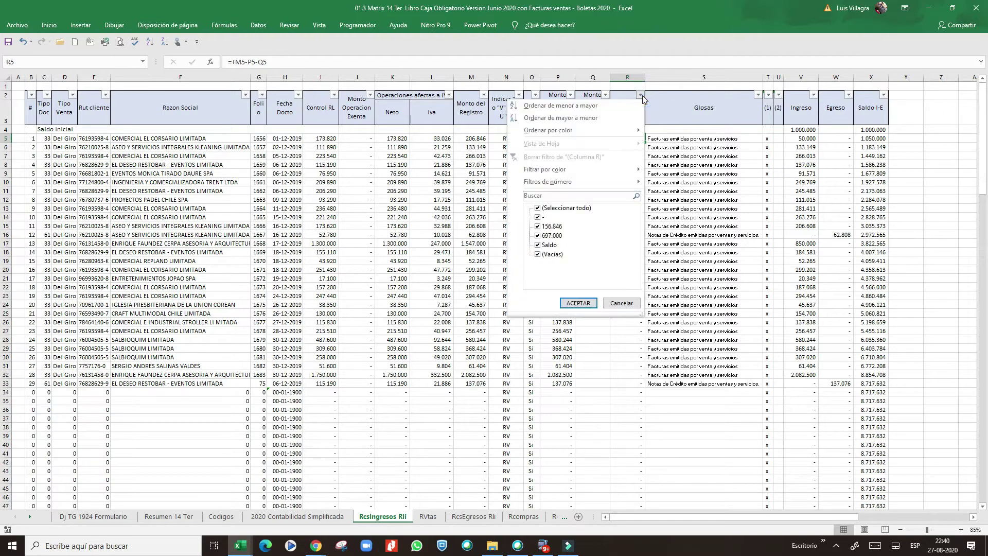
Step: Filter Saldo to exclude zero, the Saldo heading and blanks, then total the two outstanding balances
click(537, 208)
click(537, 208)
click(537, 217)
click(538, 245)
click(538, 254)
click(578, 303)
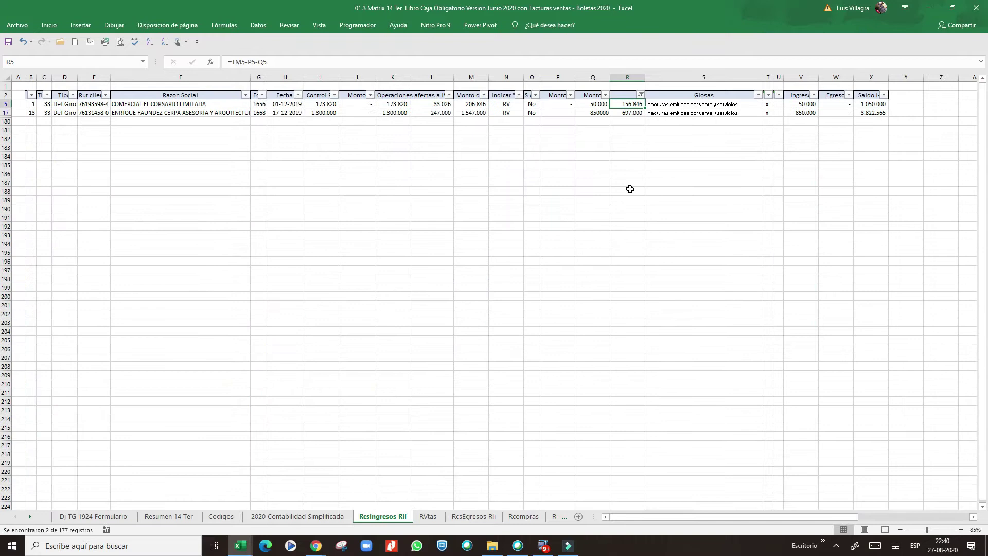
drag(626, 108, 630, 112)
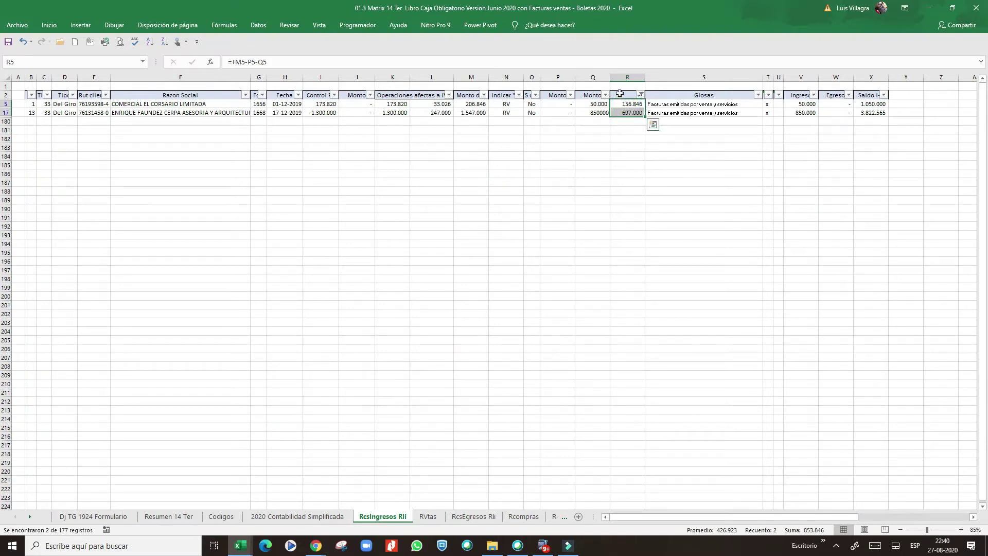
Step: Reselect all values in the Saldo filter so all 29 sales show again
click(641, 95)
click(538, 208)
click(579, 303)
click(621, 193)
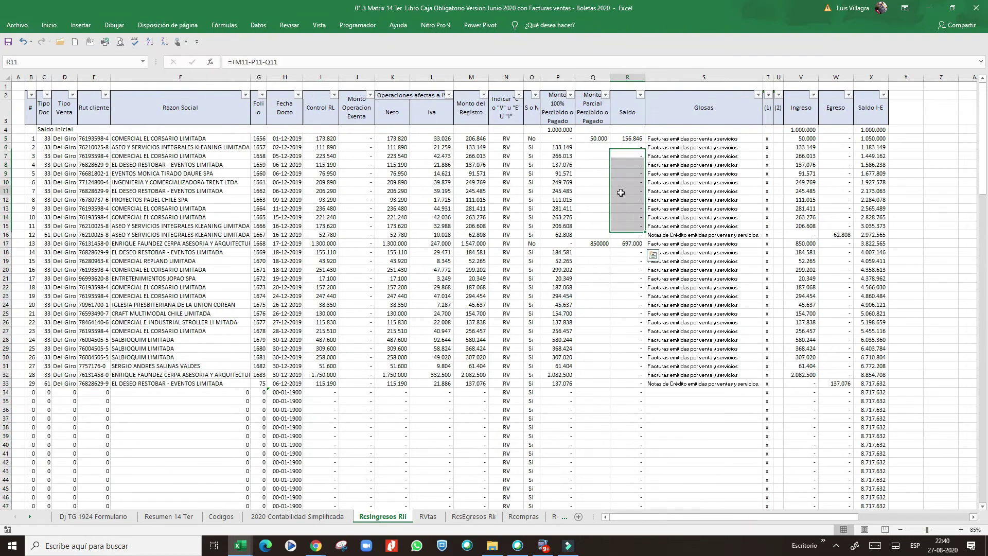
click(621, 193)
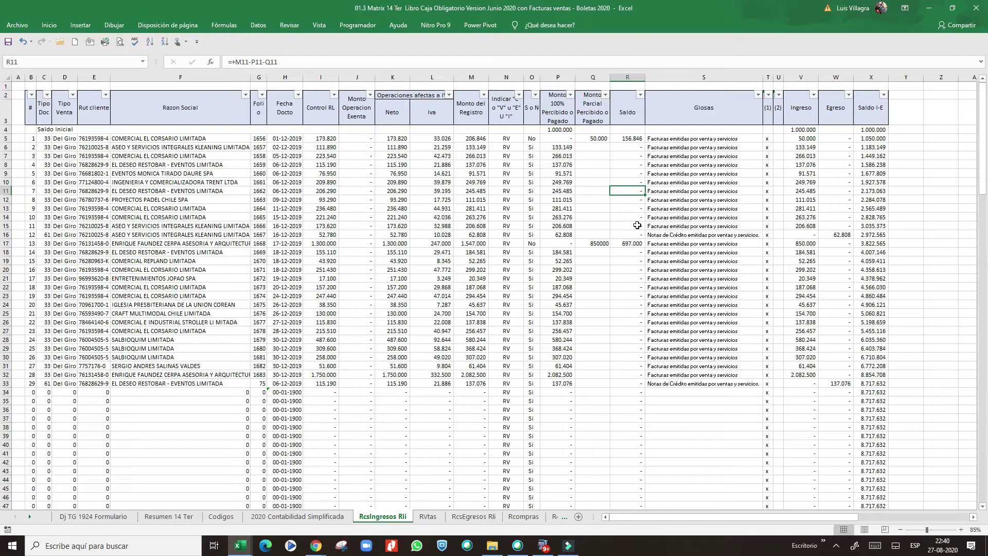
Step: Check the first sale's date source and the sale type sources in empty rows below the sales
click(285, 139)
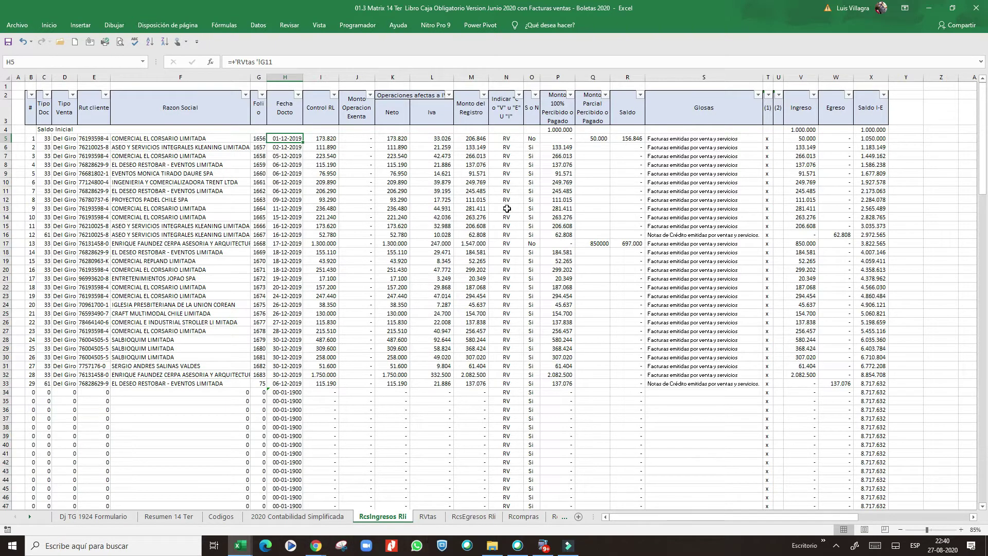
click(571, 140)
click(593, 400)
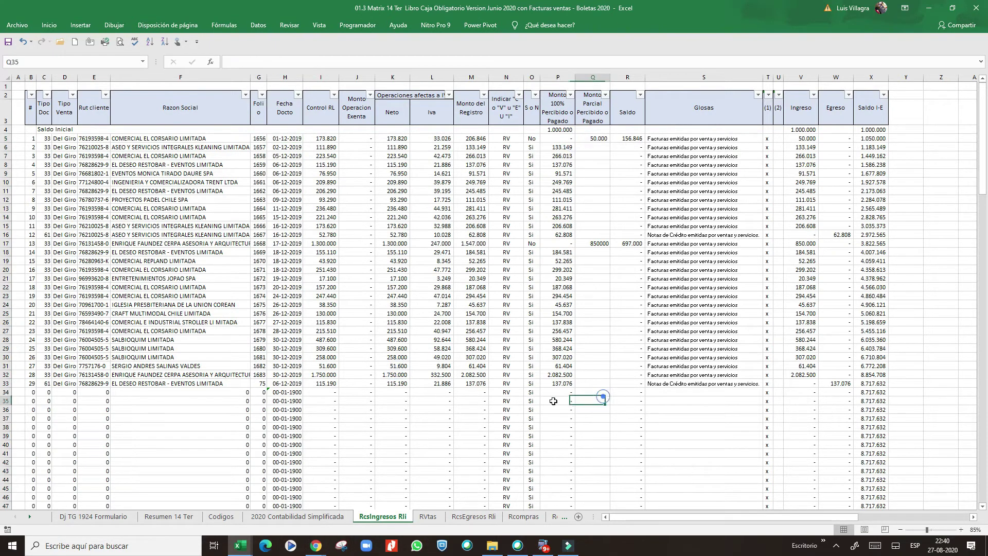
click(187, 404)
click(64, 401)
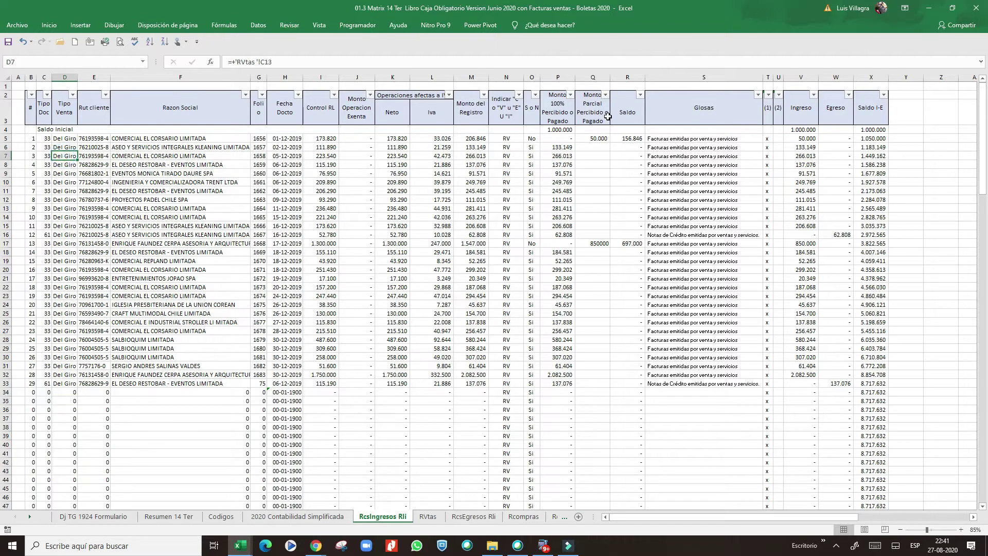
Step: Inspect the fully paid amount formula and the balance formulas for rows 5 and 17
click(550, 146)
click(630, 138)
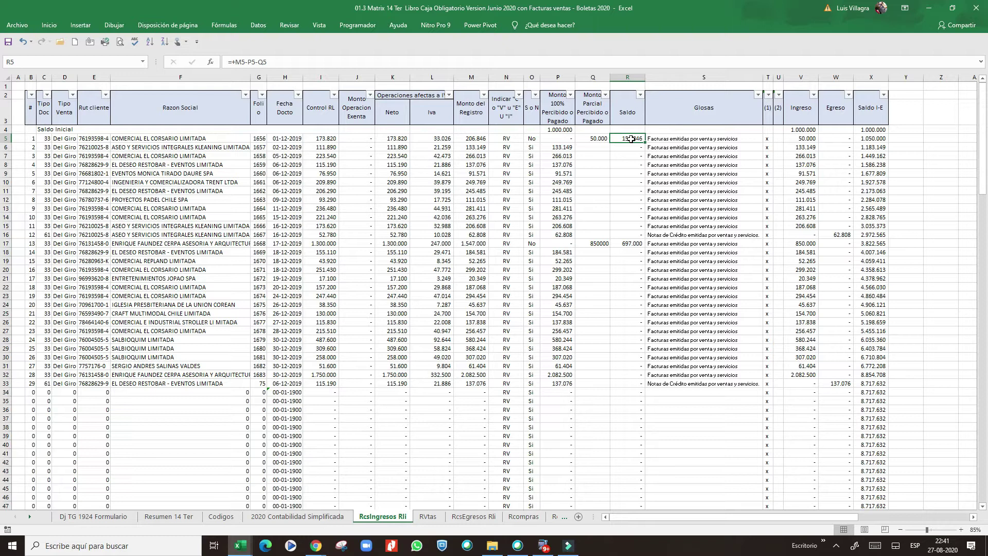
click(629, 243)
click(629, 138)
drag(392, 138, 392, 384)
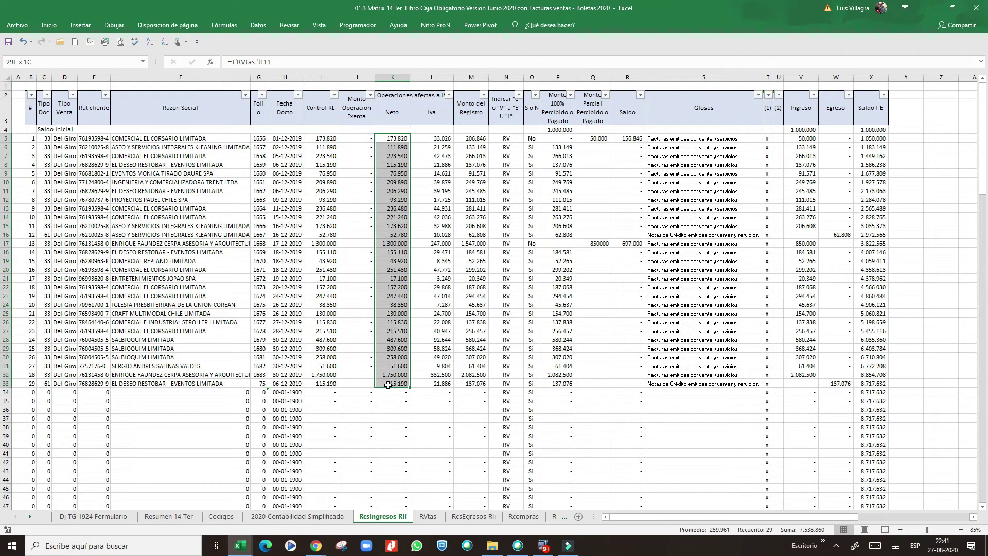
click(598, 147)
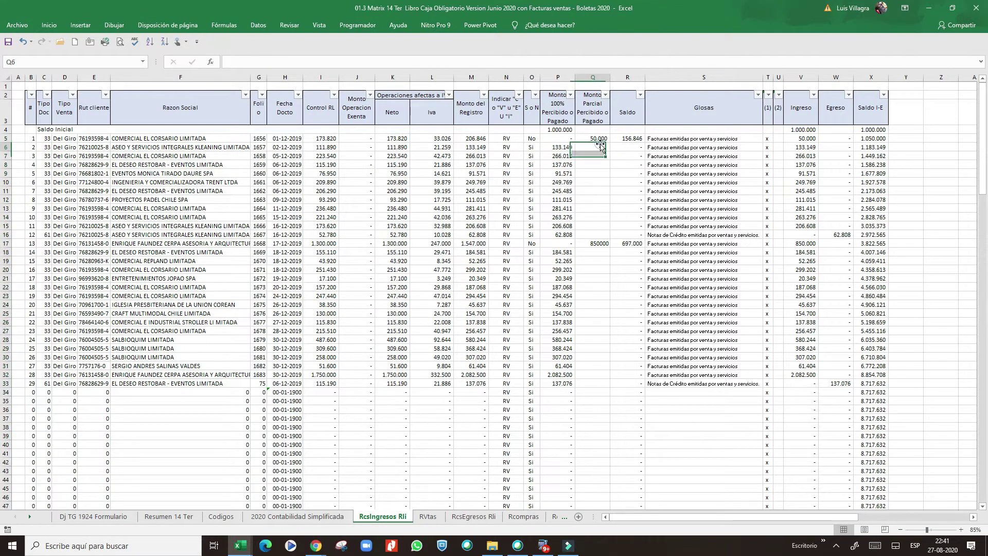
click(597, 139)
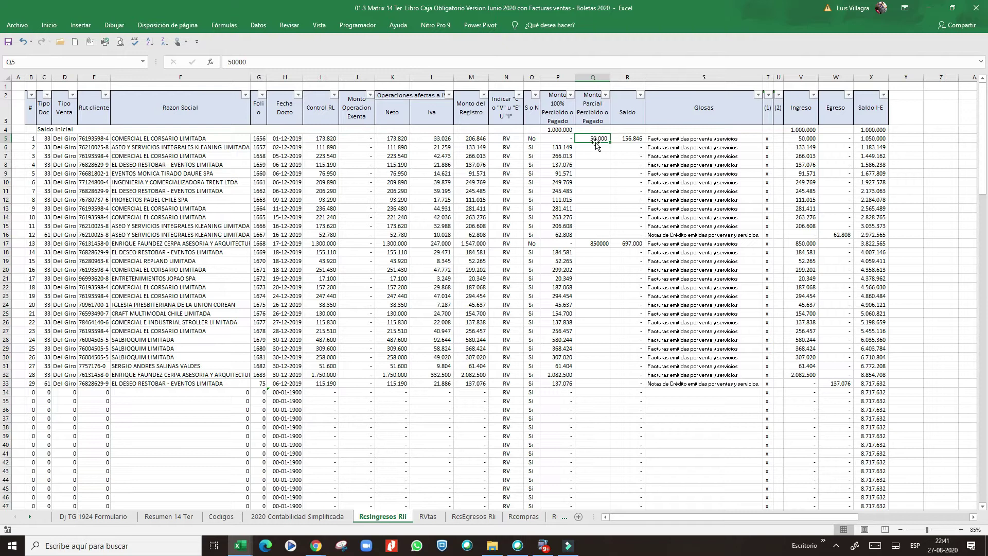
click(396, 138)
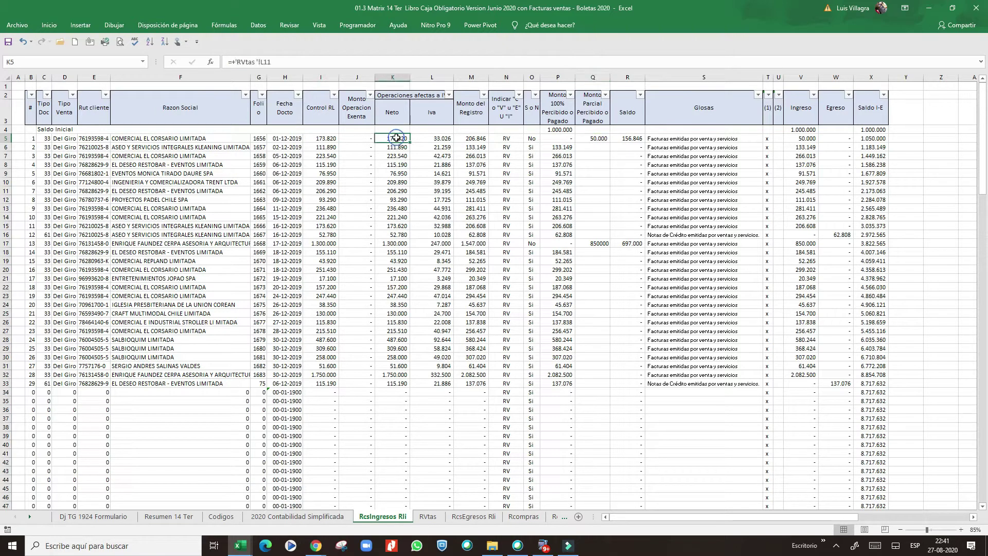
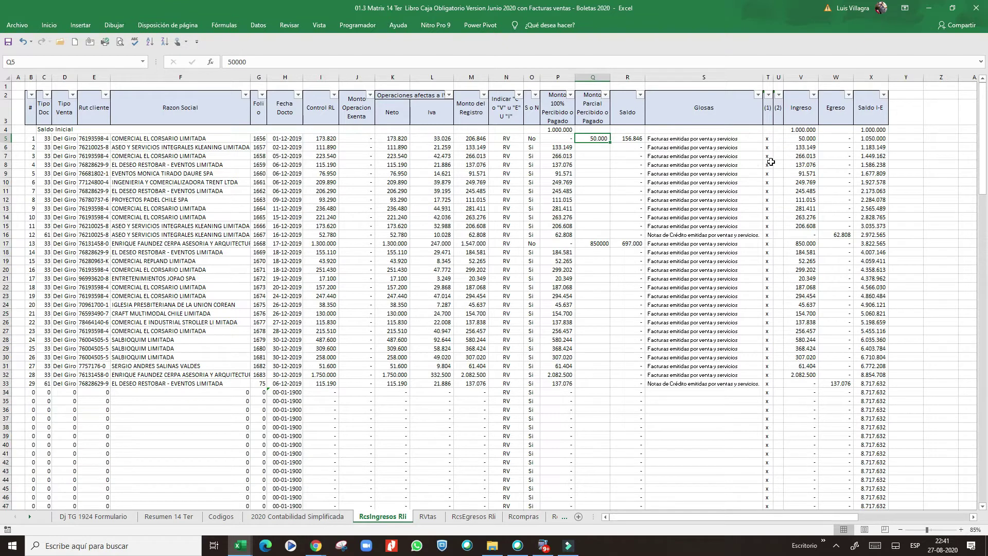
Step: Review the Glosas through Saldo I-E block and the header row above the Ingreso and Saldo columns
click(807, 113)
click(700, 112)
drag(700, 112, 873, 286)
drag(669, 85, 859, 82)
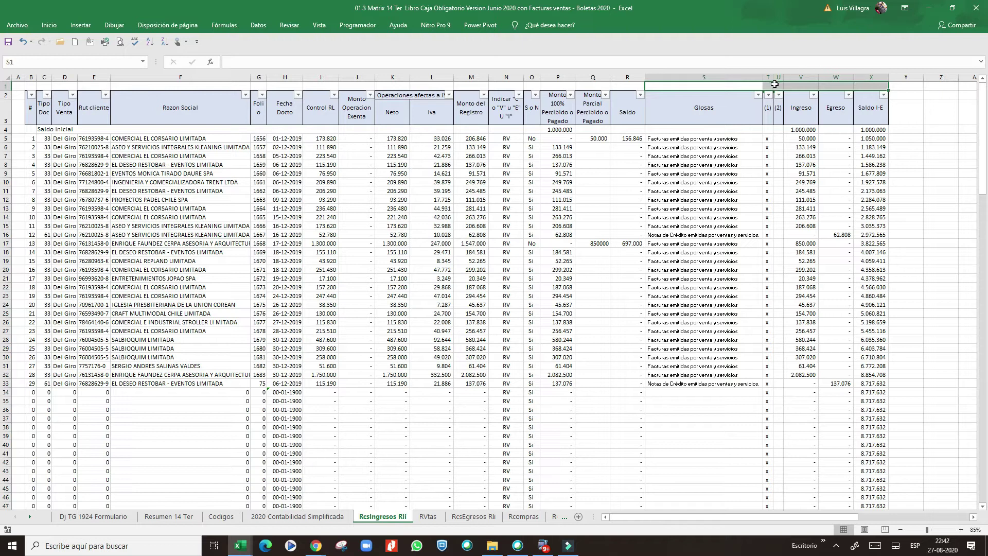
drag(774, 84, 884, 84)
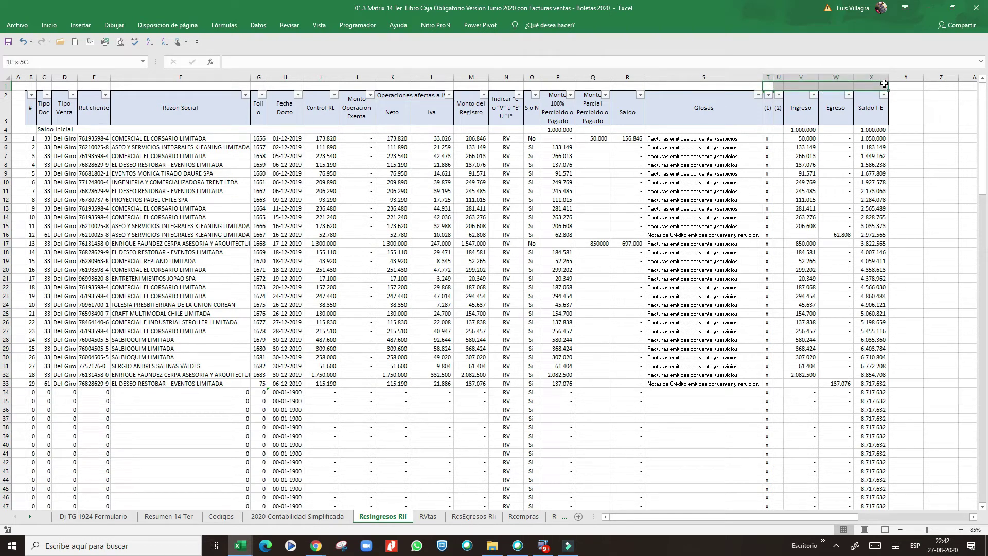
Step: Inspect the Control RL formula in row 13 and the balance for the 850000 partial payment
click(320, 86)
click(321, 101)
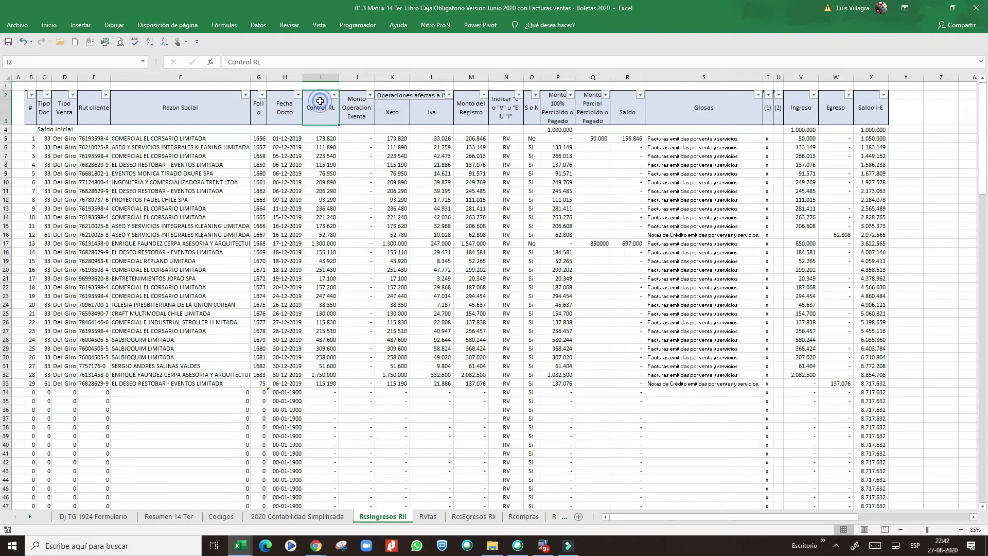
drag(320, 101, 354, 278)
click(326, 208)
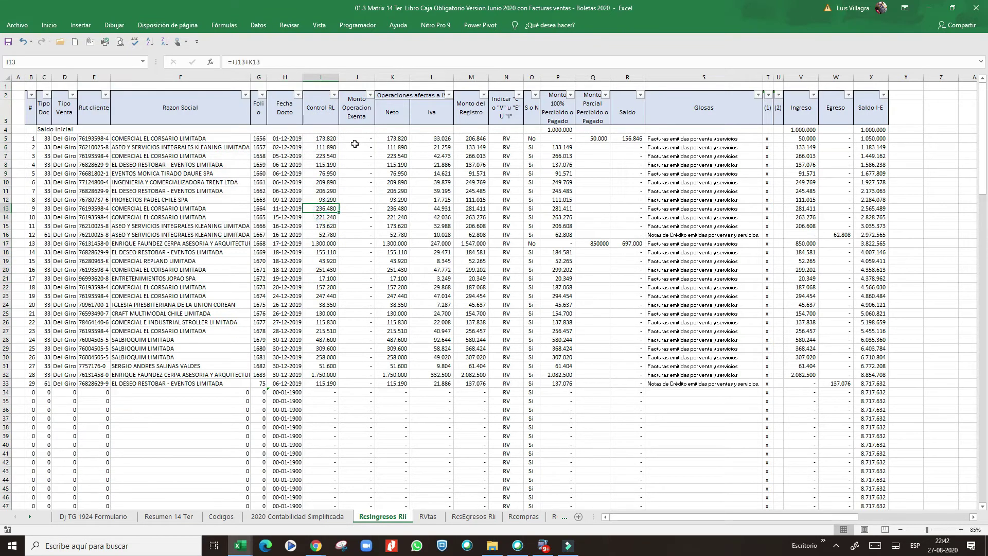
click(623, 247)
click(592, 246)
click(626, 244)
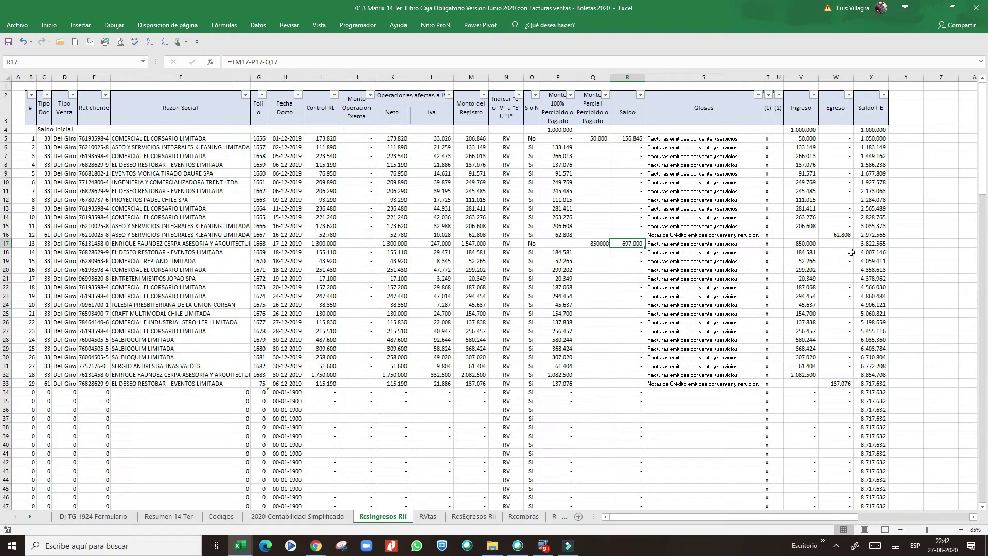
Step: Check the conditional fully paid formula in P35
click(63, 404)
click(285, 401)
click(471, 401)
click(545, 394)
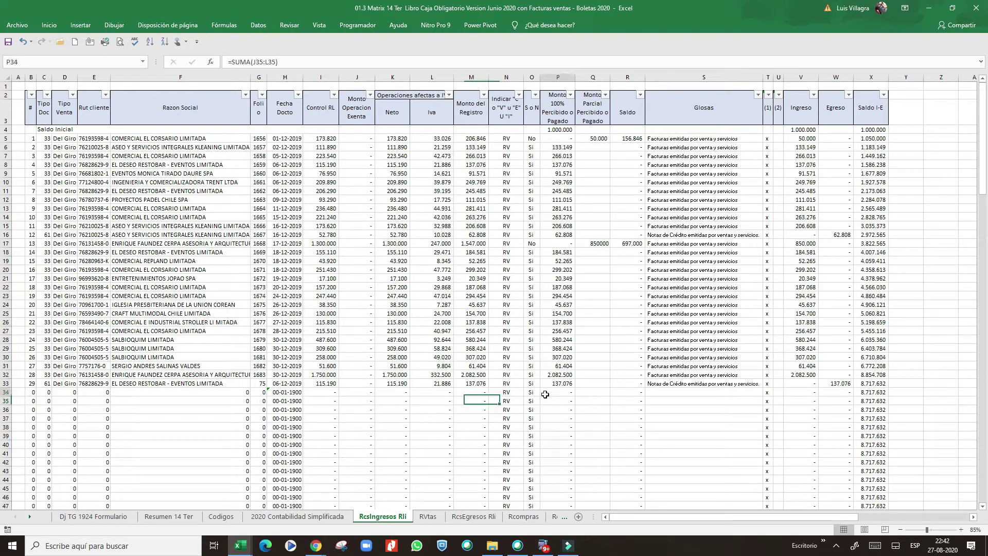
click(562, 401)
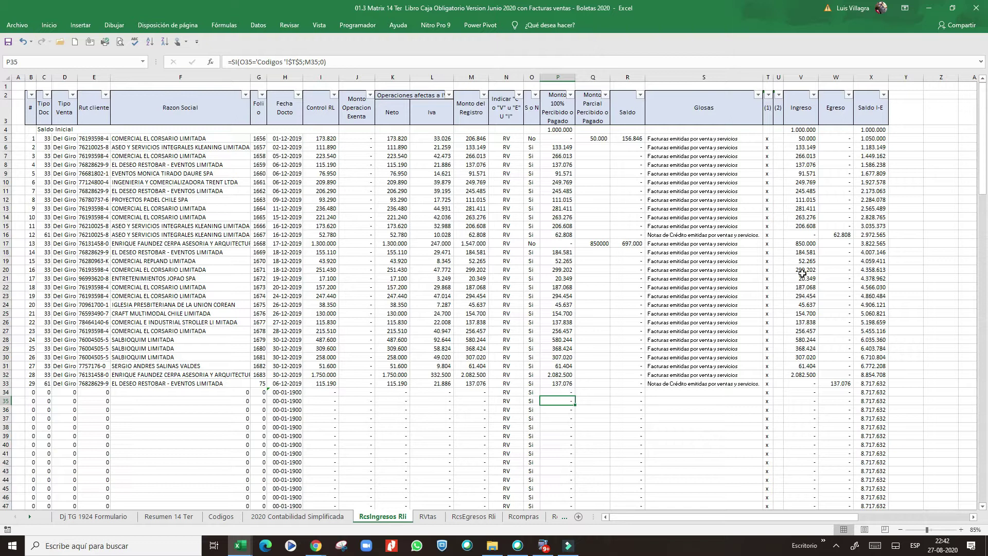
Step: Review the Control RL and balance formulas in row 17 against an empty row
click(621, 243)
click(312, 244)
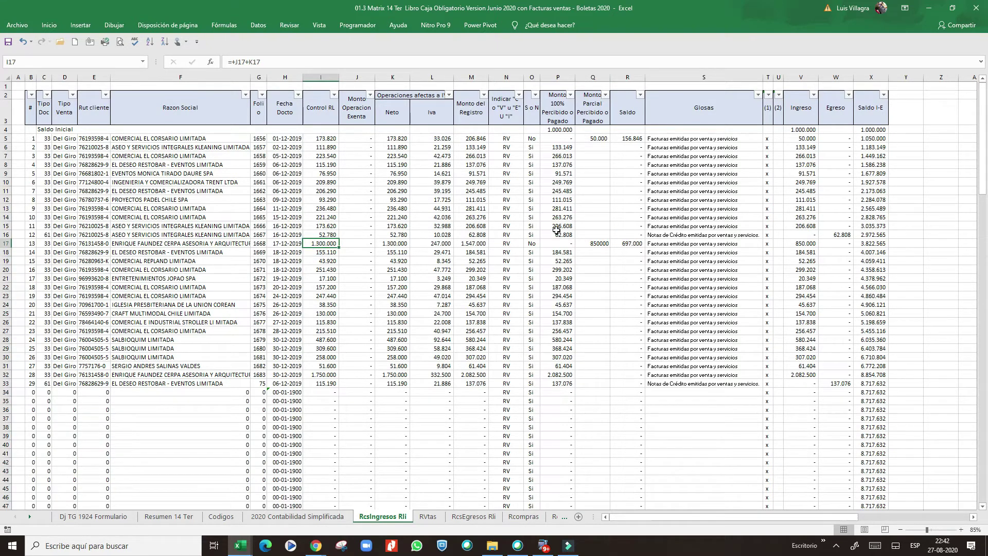
click(635, 241)
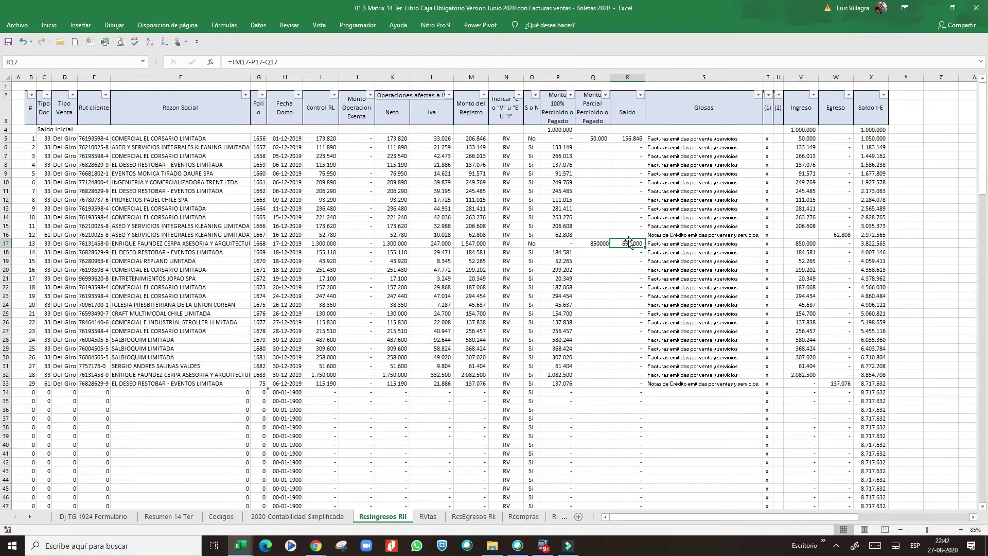
click(335, 400)
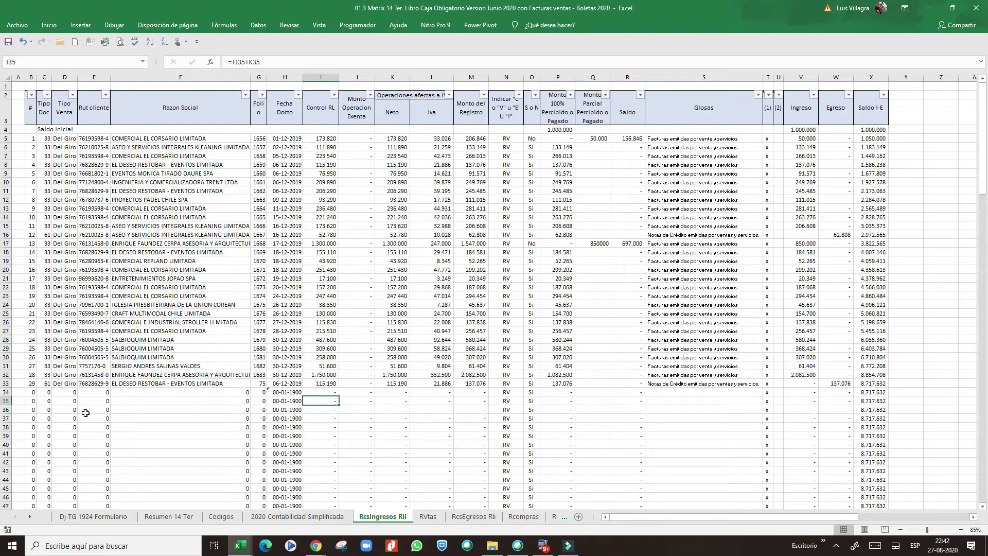
drag(85, 407, 267, 409)
click(321, 401)
click(638, 246)
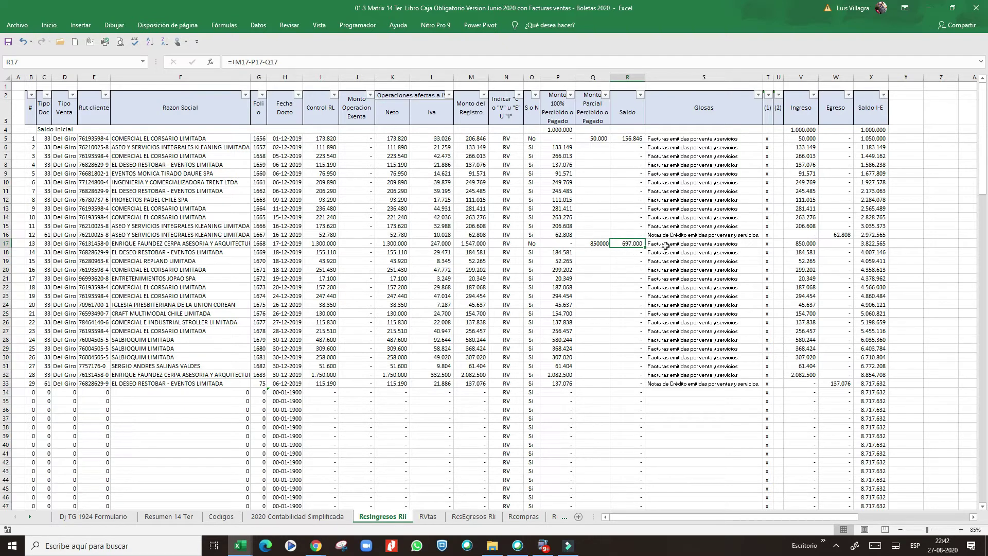
Step: Check the Ingreso formula in column V, the Glosas lookup and the linked Iva value
click(806, 407)
click(804, 399)
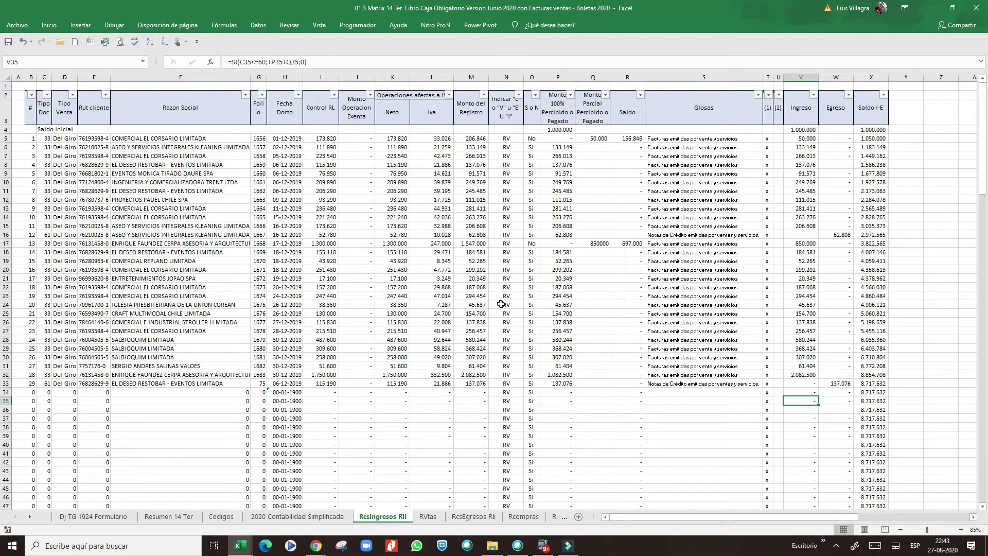
click(690, 209)
click(432, 234)
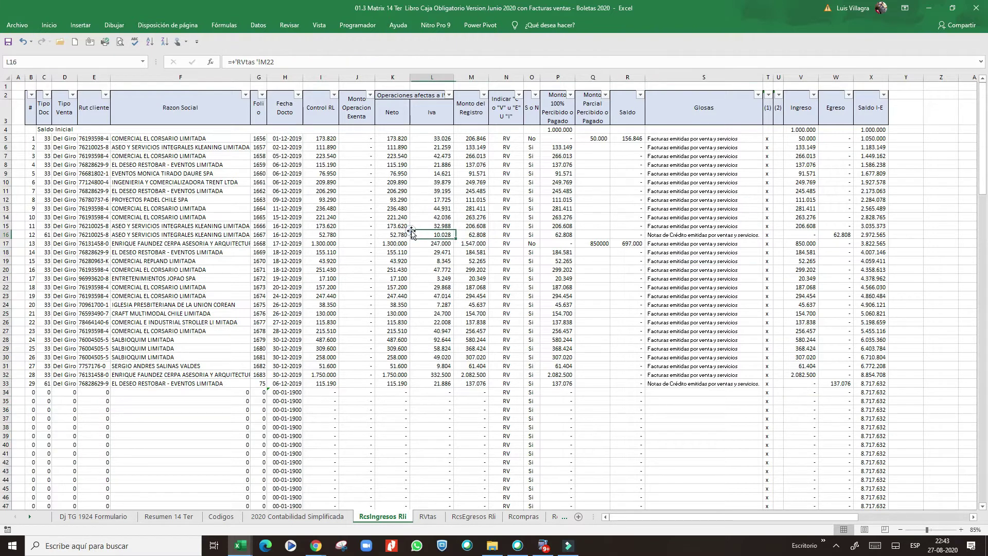
Step: Widen the Monto Total column on the Rcompras purchase register so its totals display
click(479, 516)
click(523, 517)
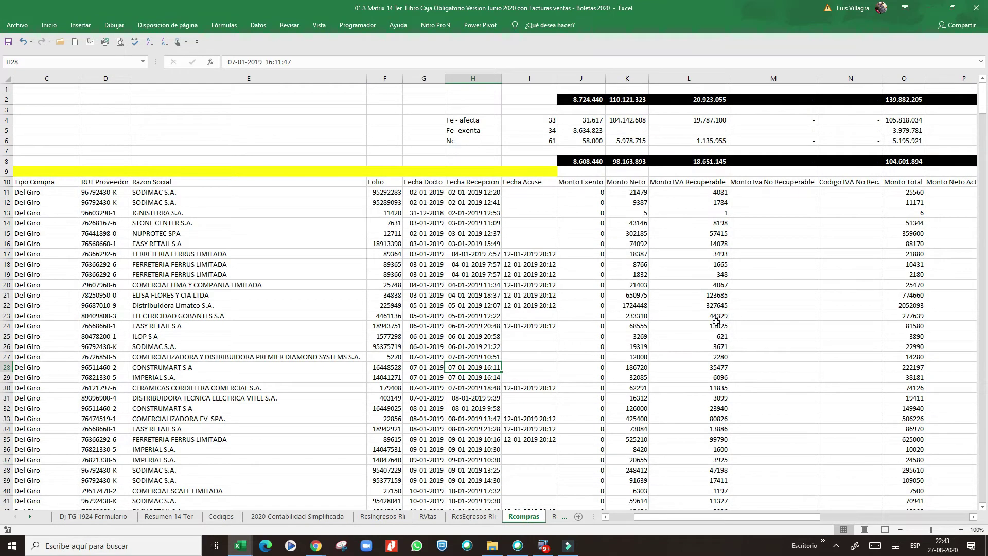
ctrl+scroll(716, 322, down, 1)
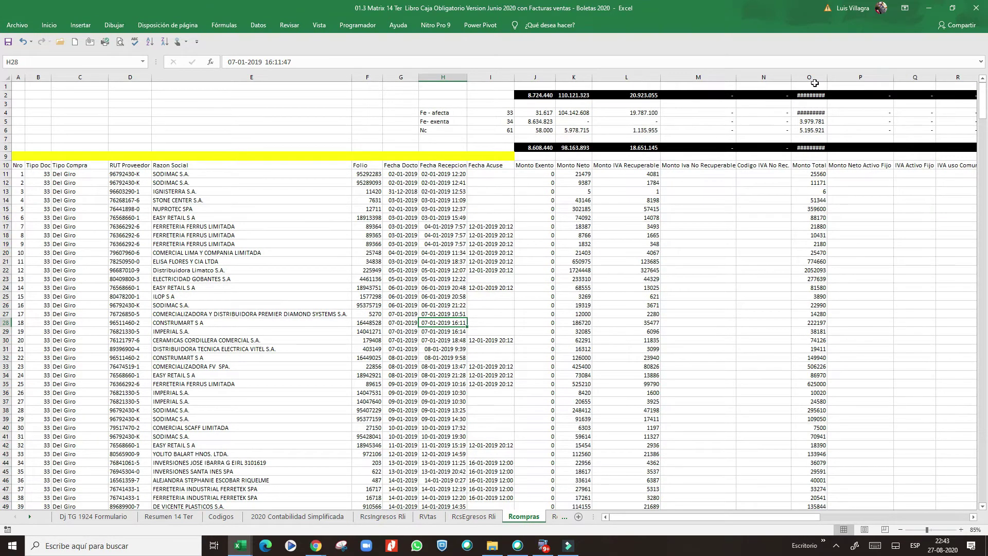
drag(828, 76, 841, 75)
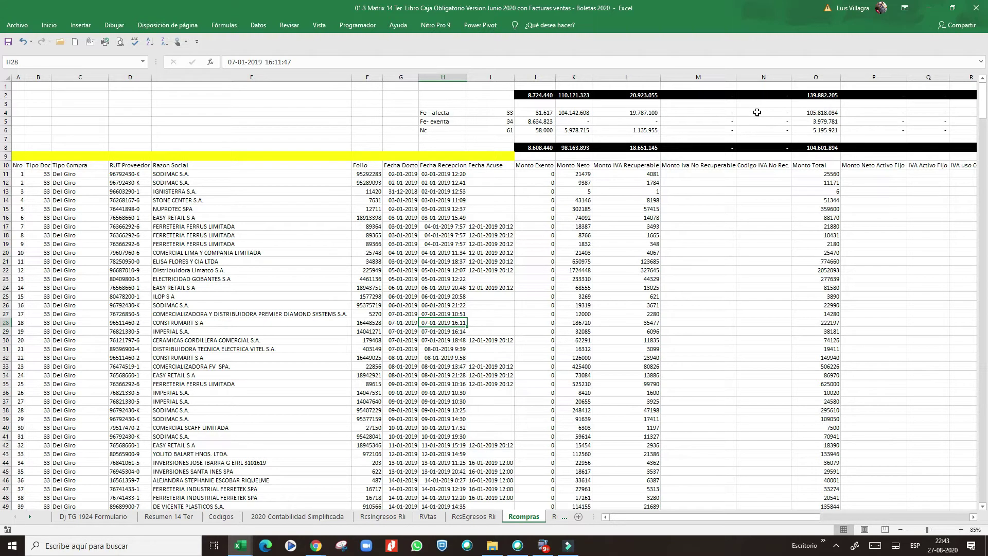
Step: On RcsEgresos Rli, trace the M15 total, supplier and Folio links back to Rcompras
click(469, 517)
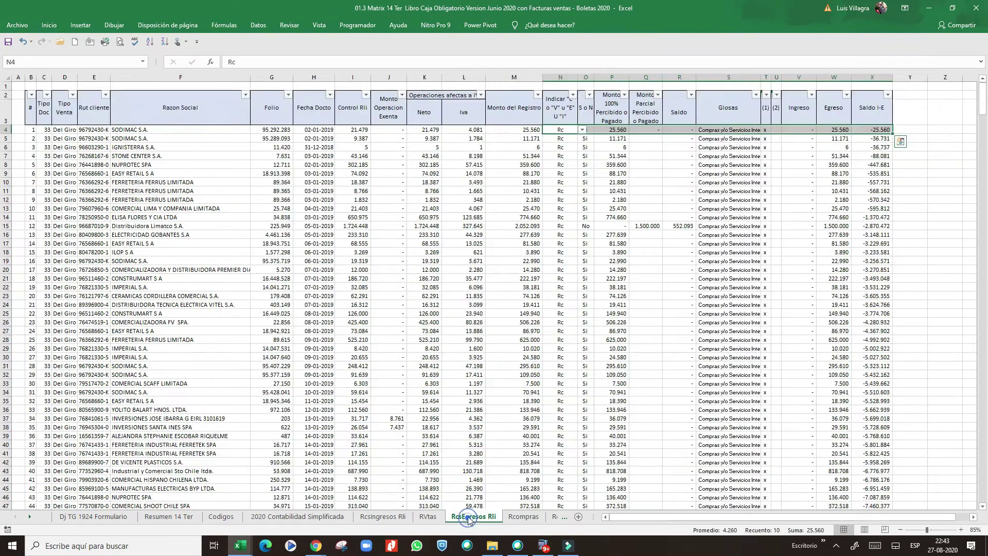
click(507, 225)
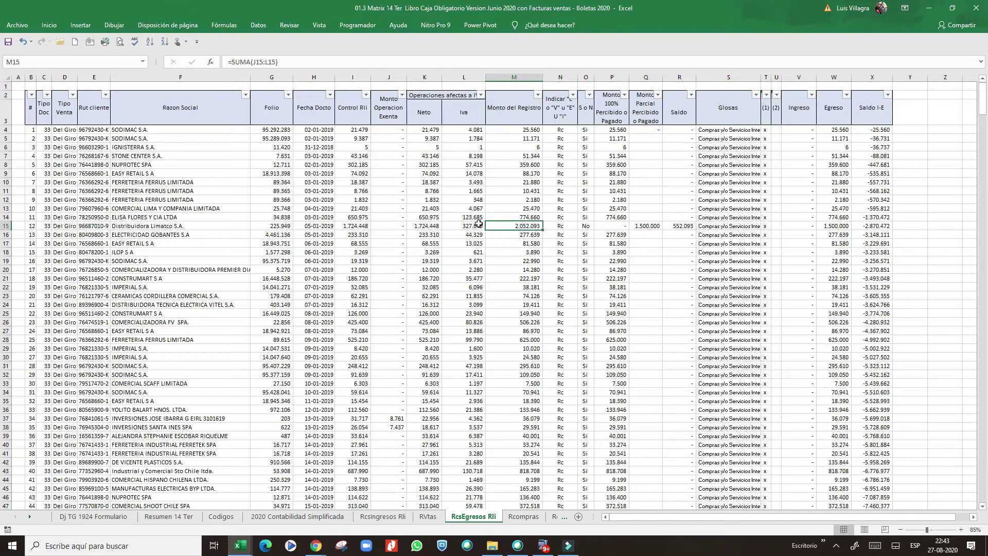
click(44, 130)
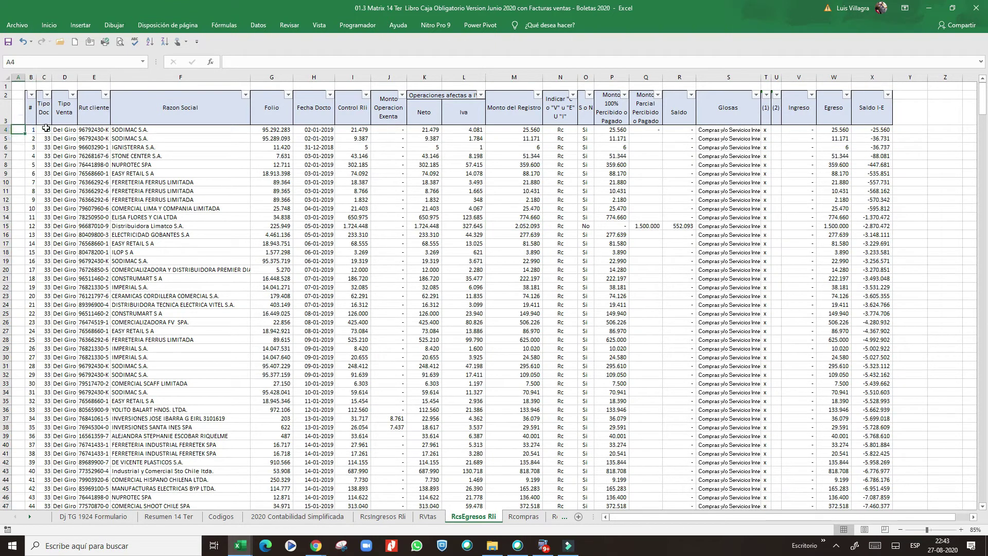
click(67, 130)
click(85, 131)
click(142, 129)
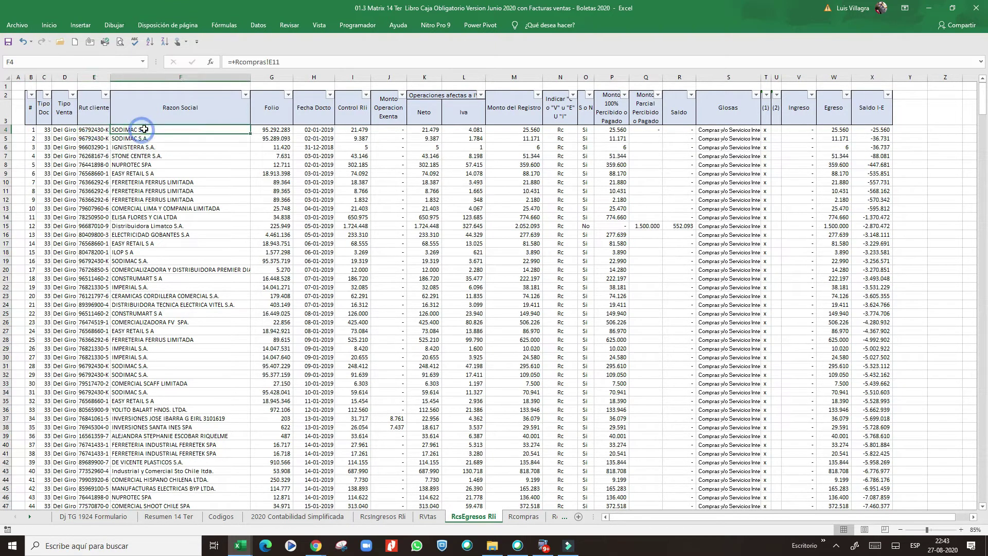
click(281, 130)
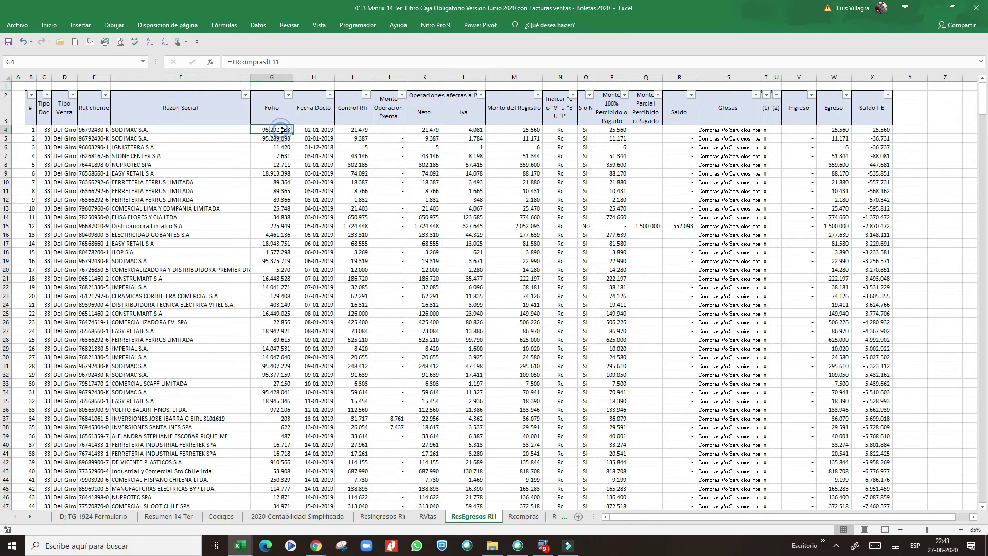
Step: Check the net amount formula summing Rcompras columns and the linked Iva value
click(322, 130)
click(360, 132)
click(401, 139)
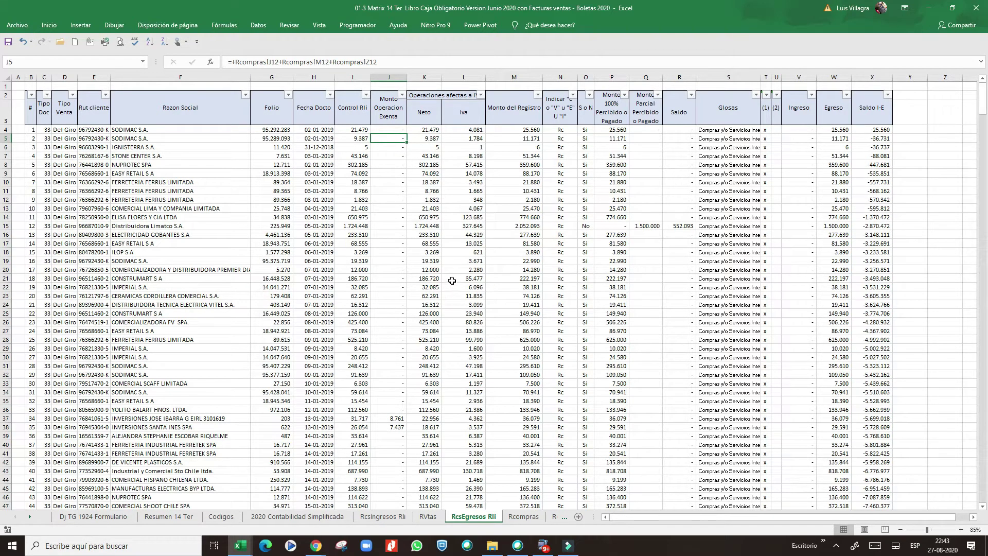
click(464, 149)
click(437, 130)
click(471, 130)
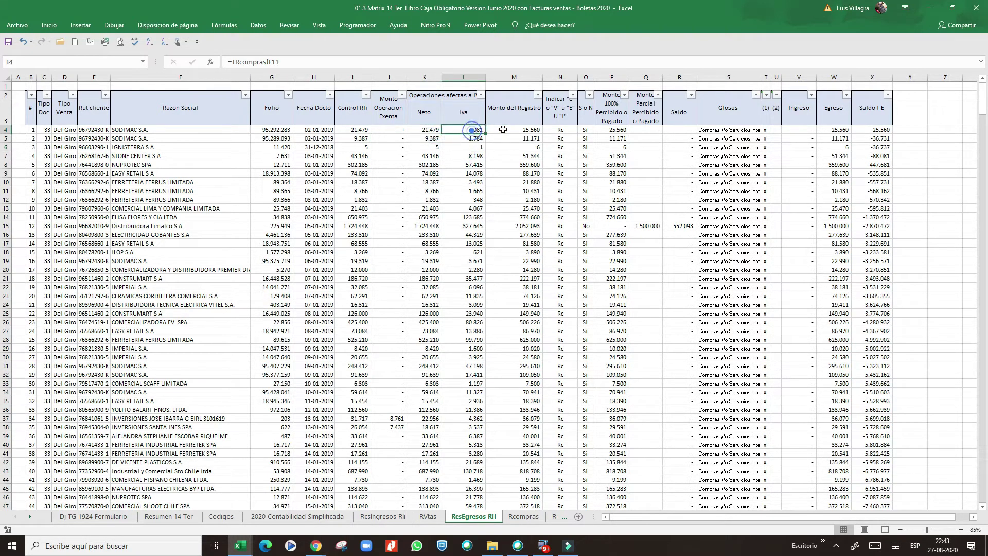
Step: Inspect the fully-paid amount formula and Rc indicator for the first purchase
click(525, 129)
click(646, 163)
click(600, 131)
click(550, 129)
Step: Set the first SODIMAC purchase's full-payment field to No and enter a 15.200 partial payment
click(587, 130)
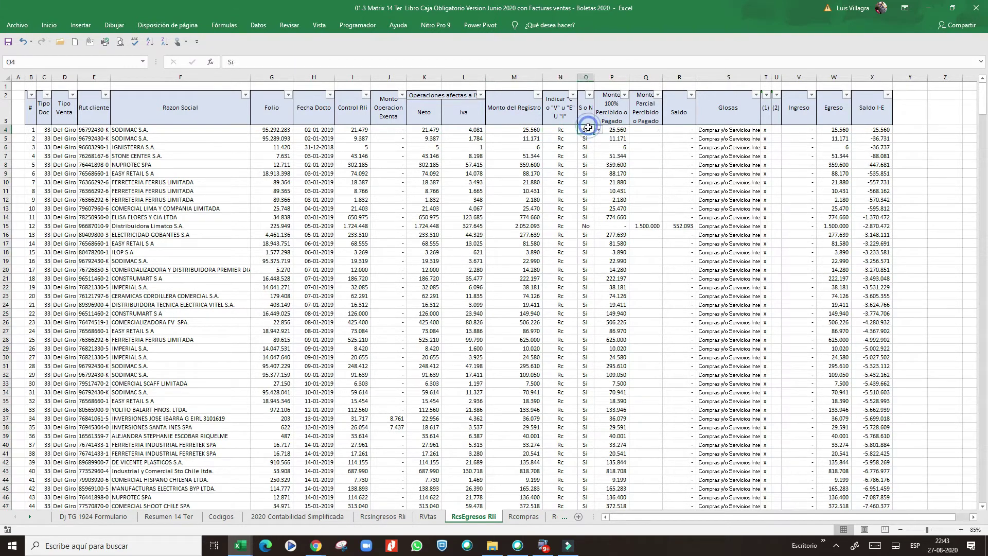
click(598, 130)
click(586, 149)
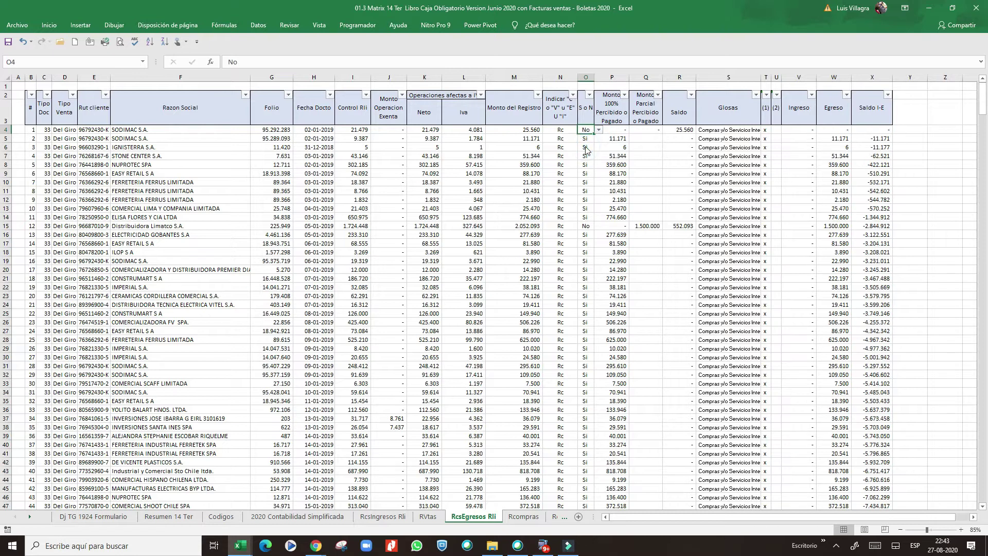
click(661, 131)
text(15.200)
key(Return)
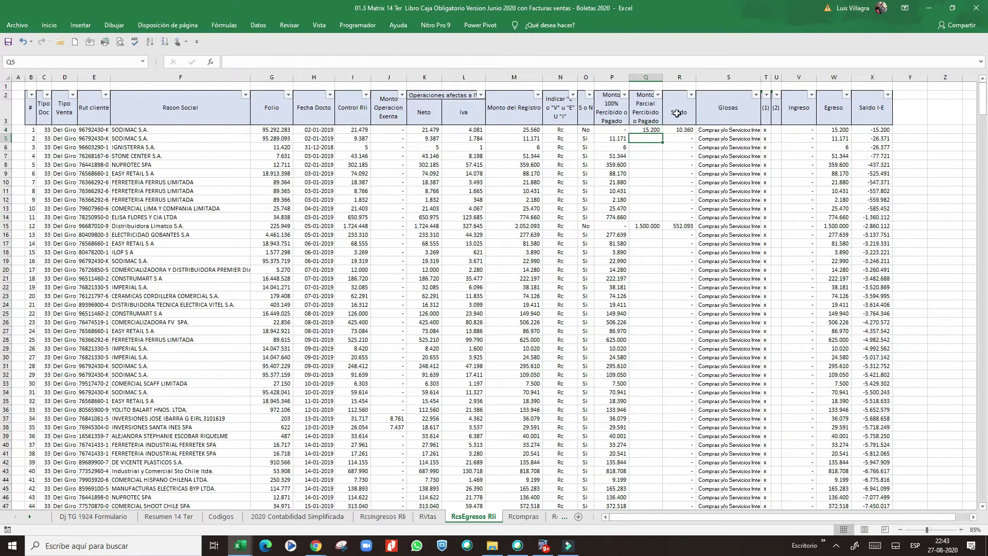
click(691, 94)
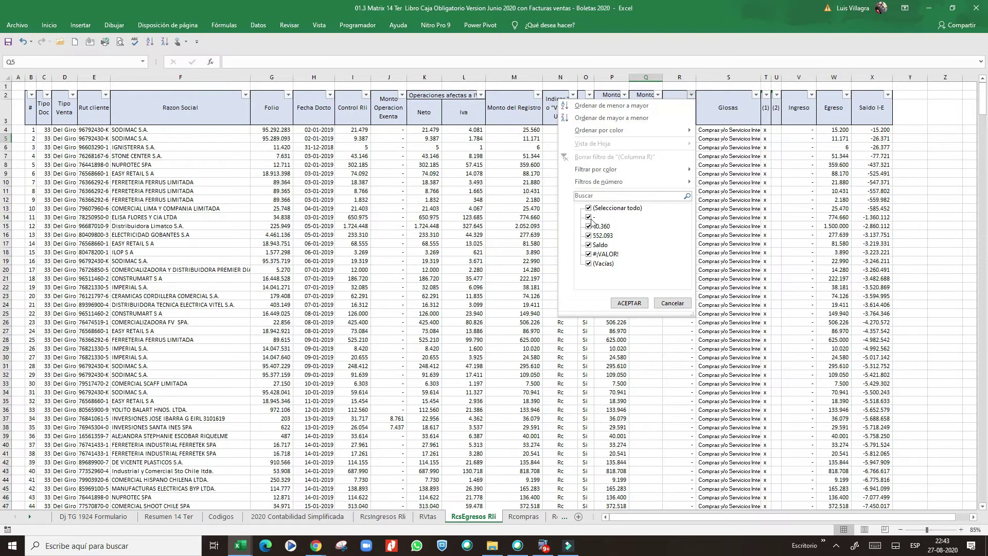
click(629, 303)
click(841, 84)
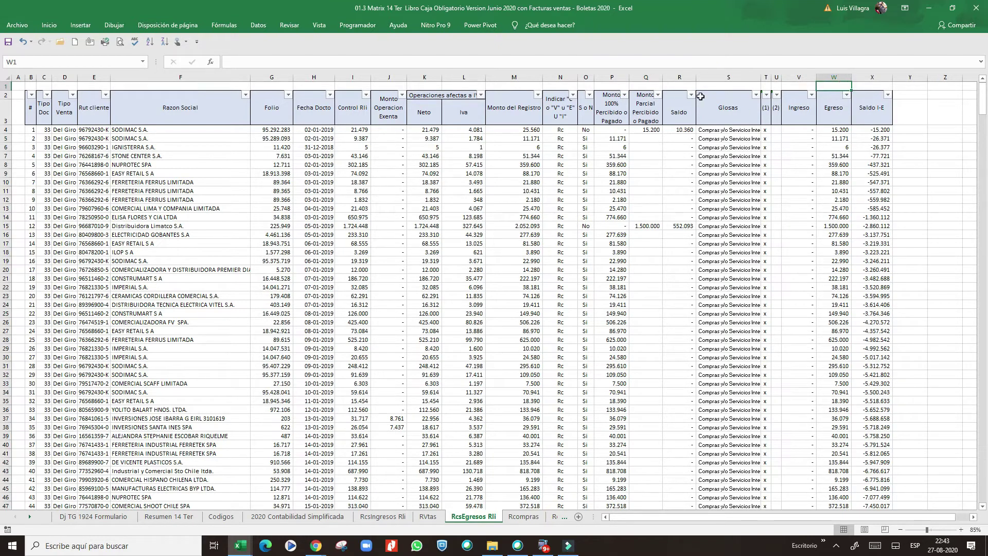
click(659, 95)
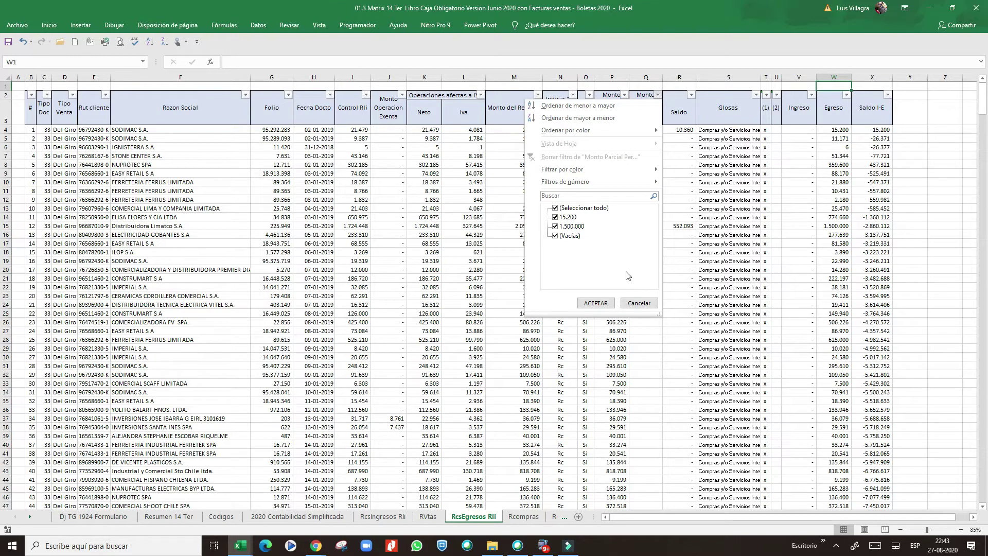
click(639, 303)
click(691, 95)
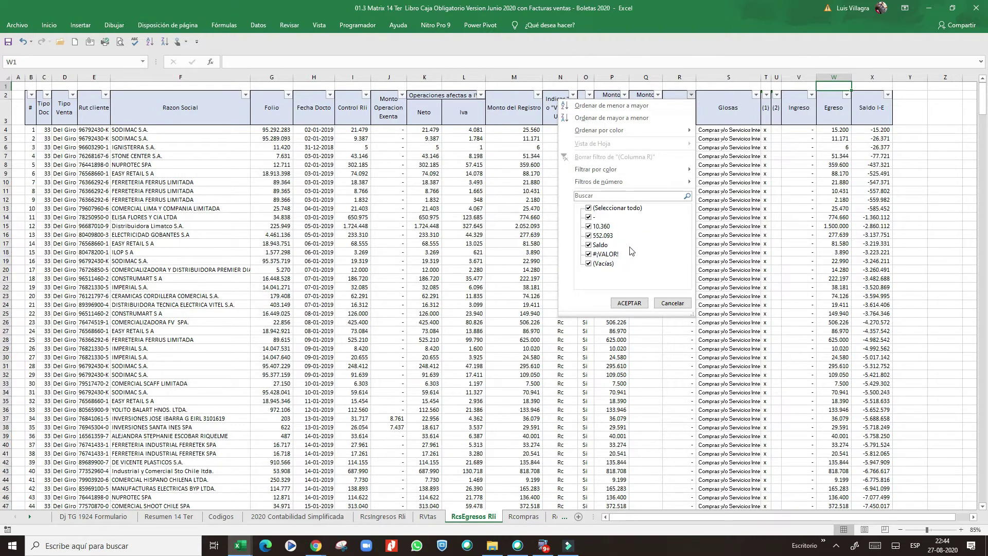
click(629, 302)
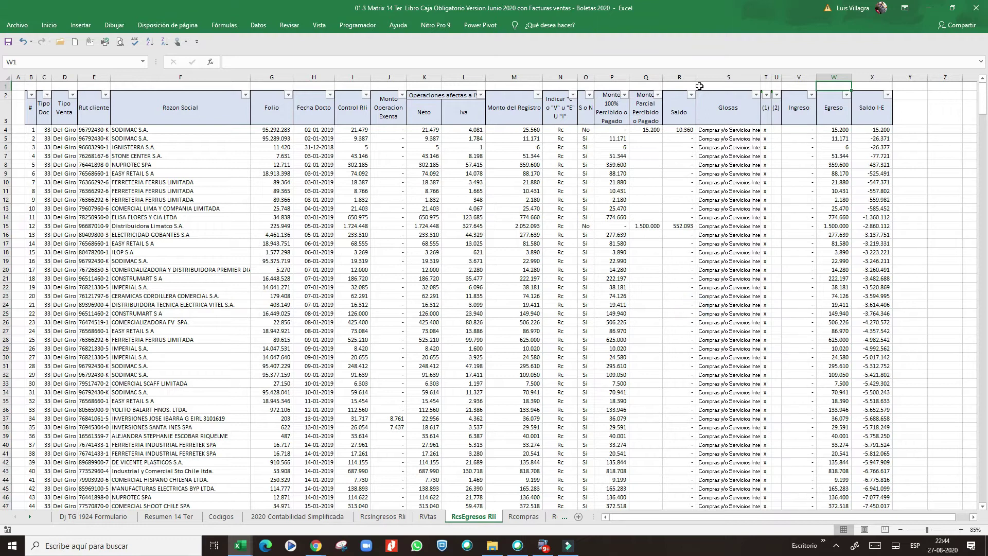
click(677, 130)
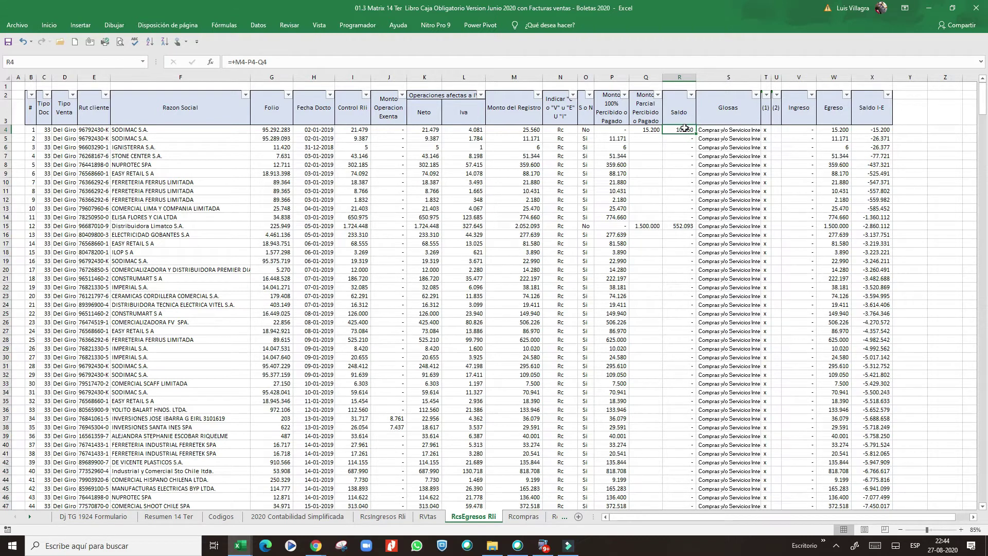
Step: Inspect row 4's Razon Social heading, linked supplier tax id and control total formula
click(135, 119)
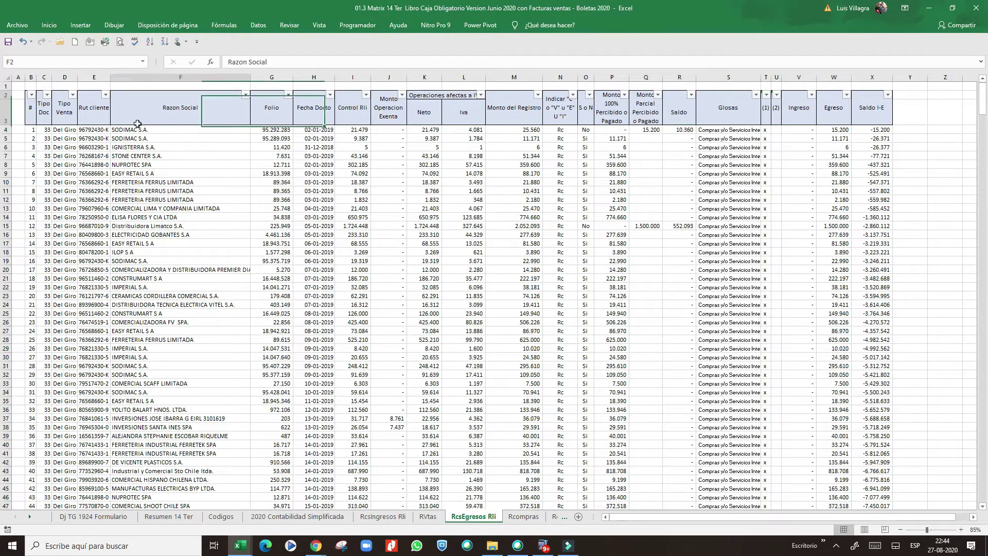
click(416, 131)
click(361, 131)
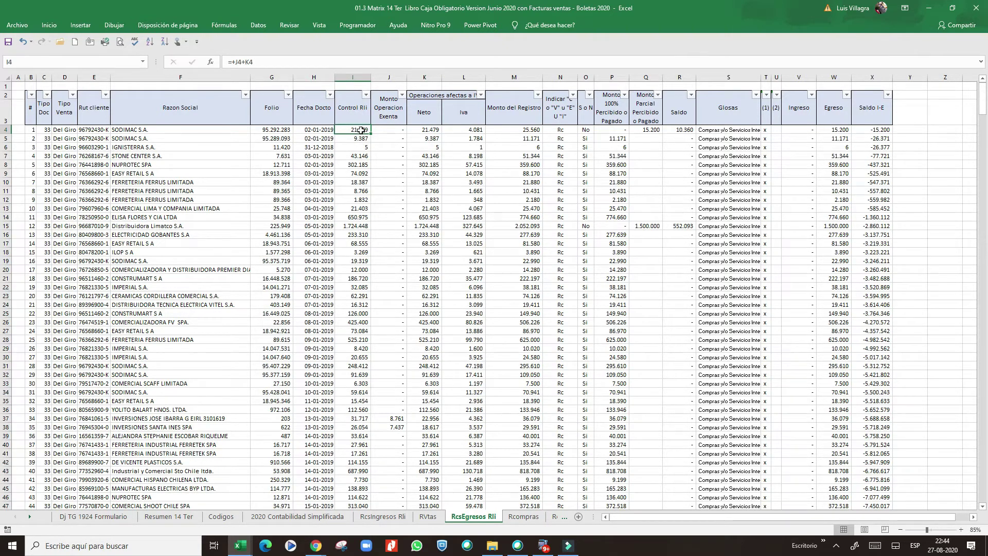
click(40, 130)
click(155, 130)
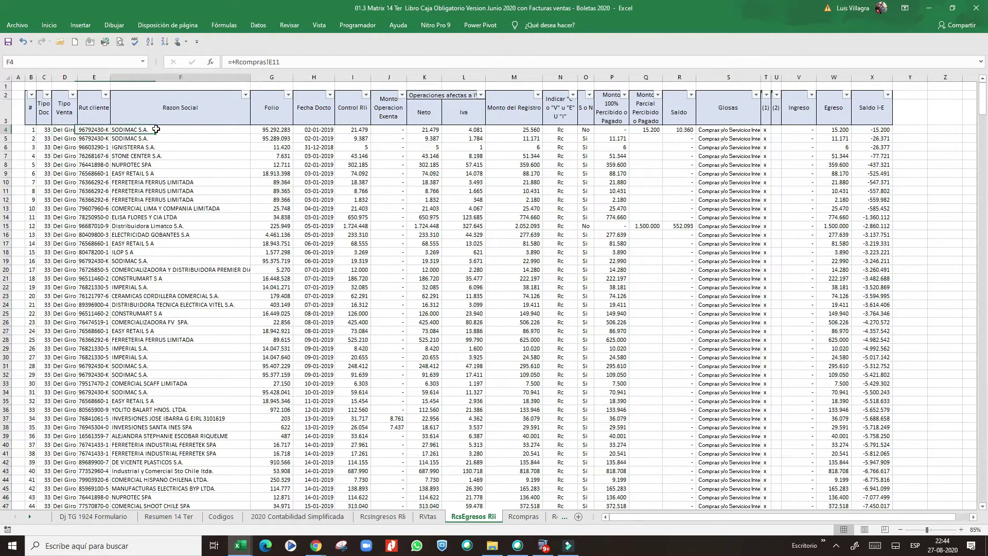
click(348, 130)
Step: Verify the 15200 partial payment, its balance formula, and the 552.093 balance on row 15
click(657, 131)
click(691, 130)
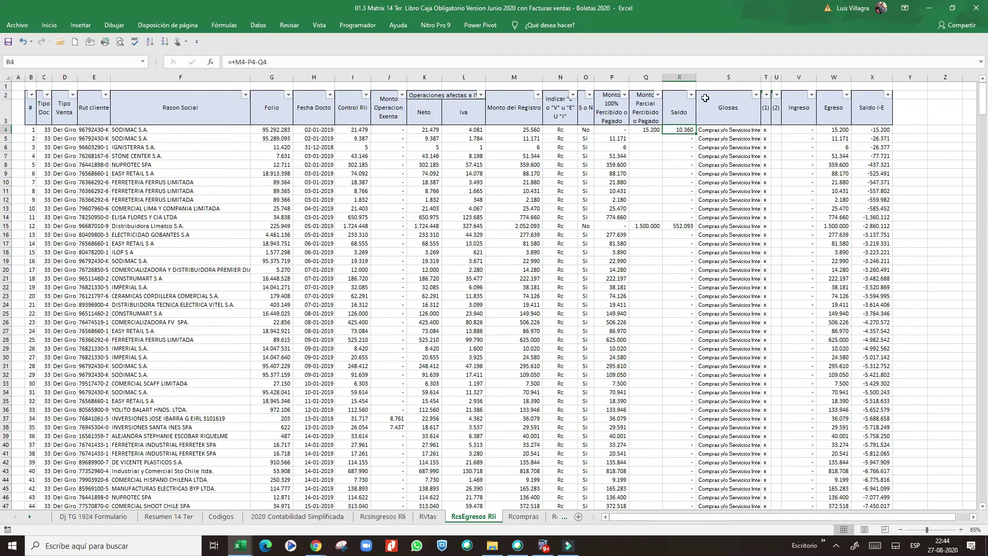
click(690, 96)
key(Escape)
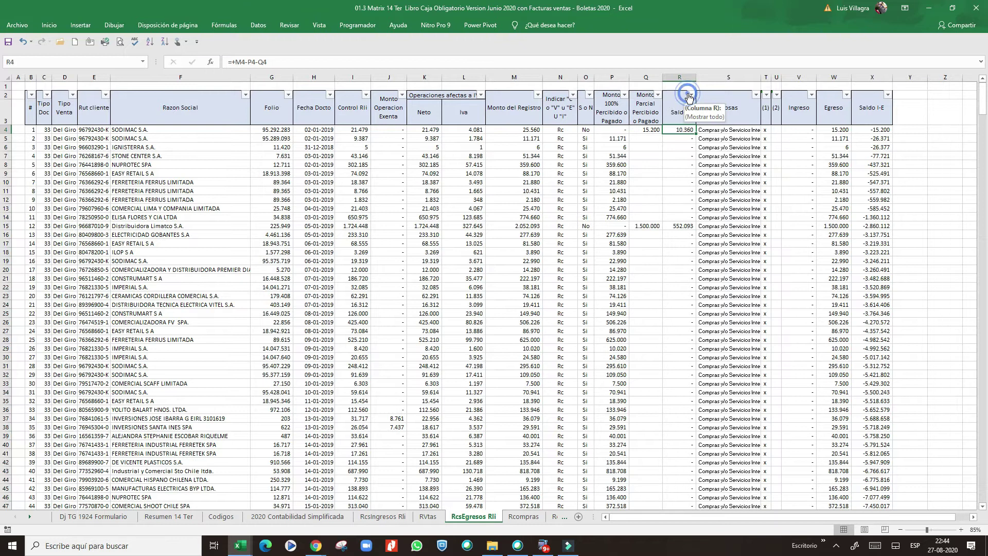
click(708, 209)
click(685, 227)
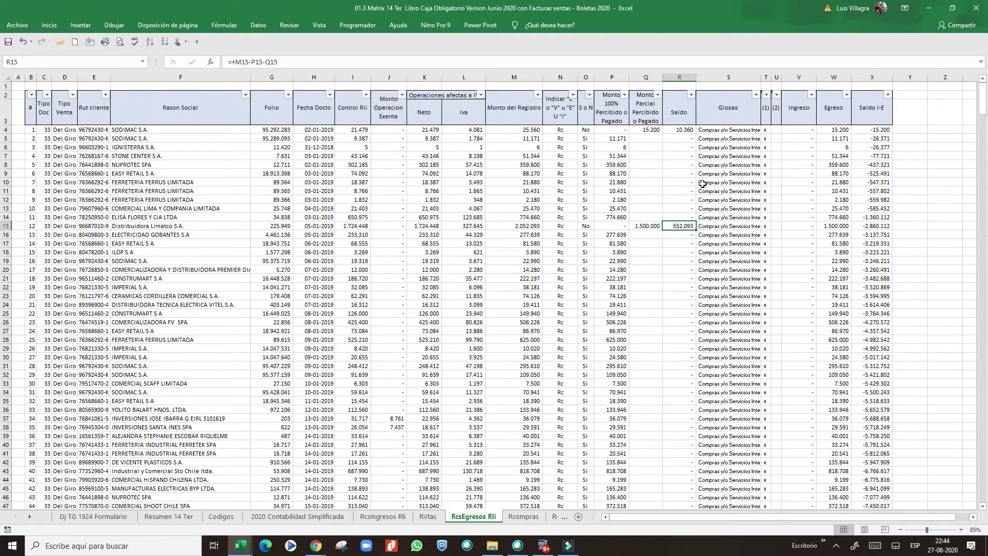
Step: Review the Glosas lookup formulas on rows 4, 8 and 12 reading 'Compras y Servicios'
click(741, 131)
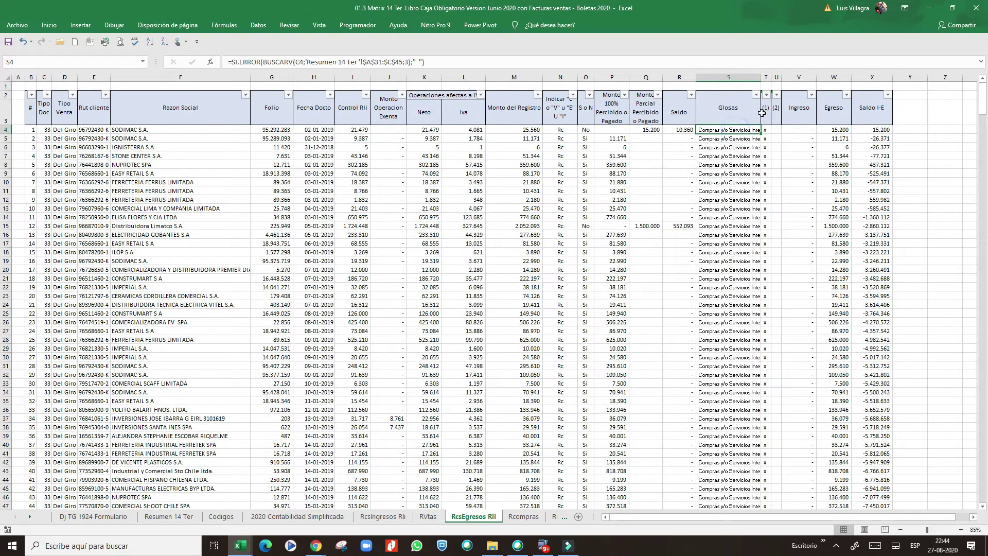
click(741, 147)
click(741, 164)
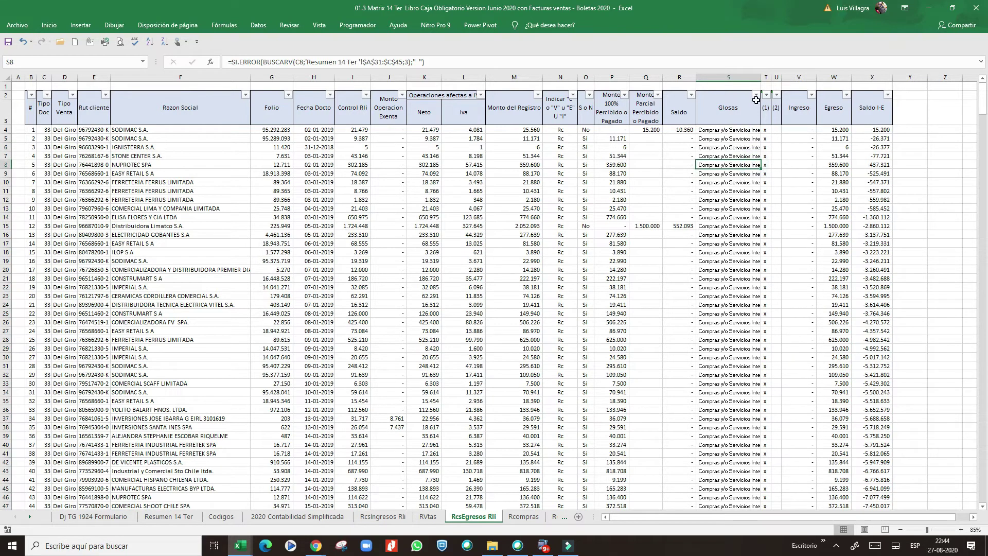
click(741, 200)
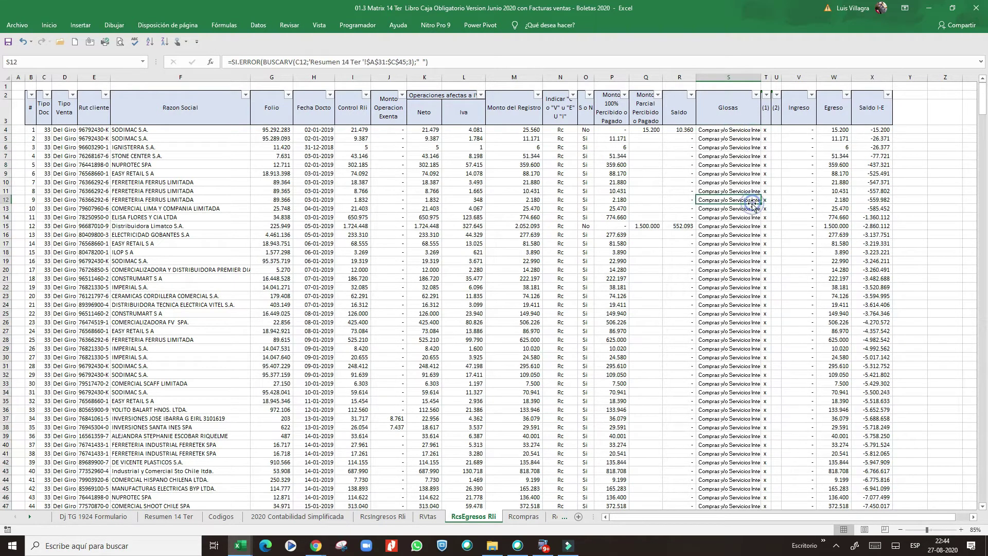
click(740, 131)
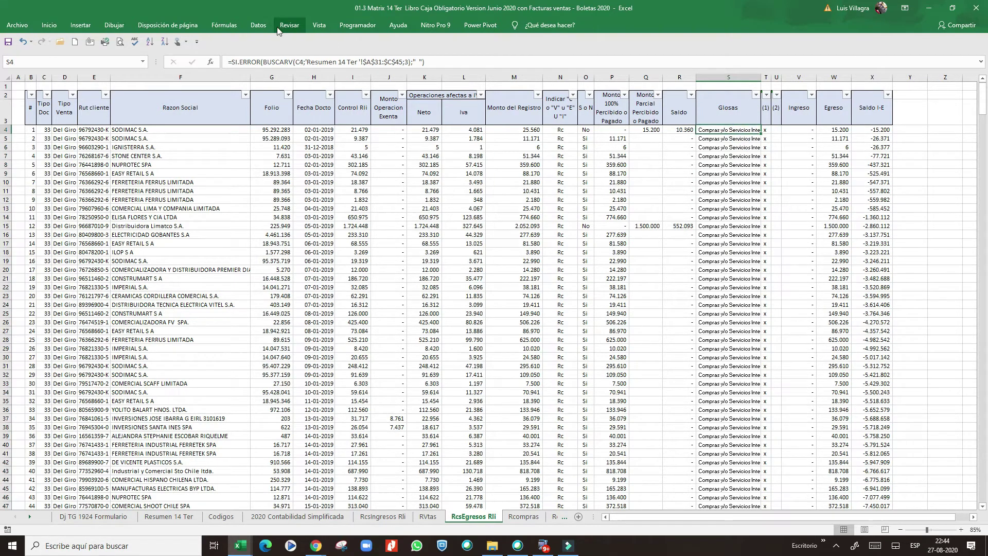
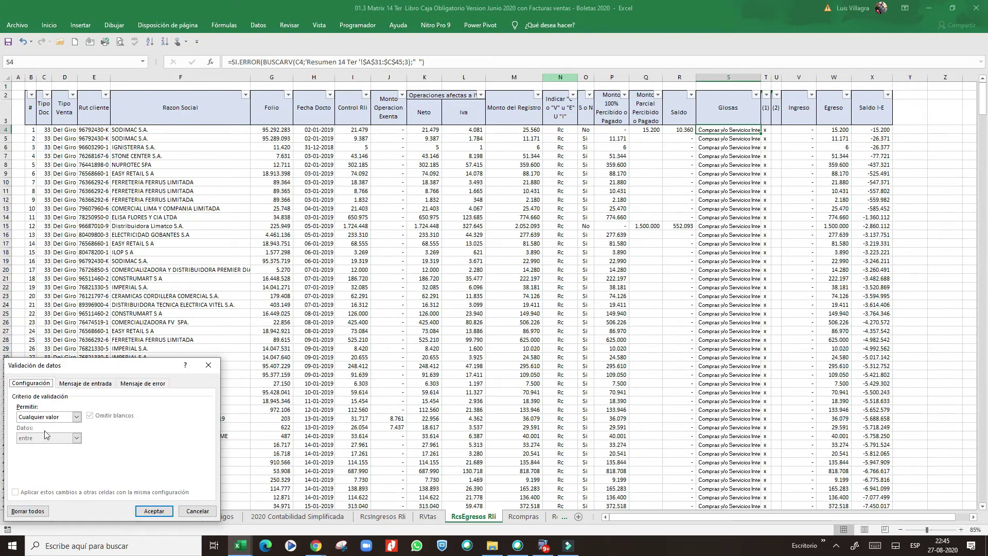
Step: Give S4 list validation sourced from 'Resumen 14 Ter'!$C$31:$C$38
click(41, 417)
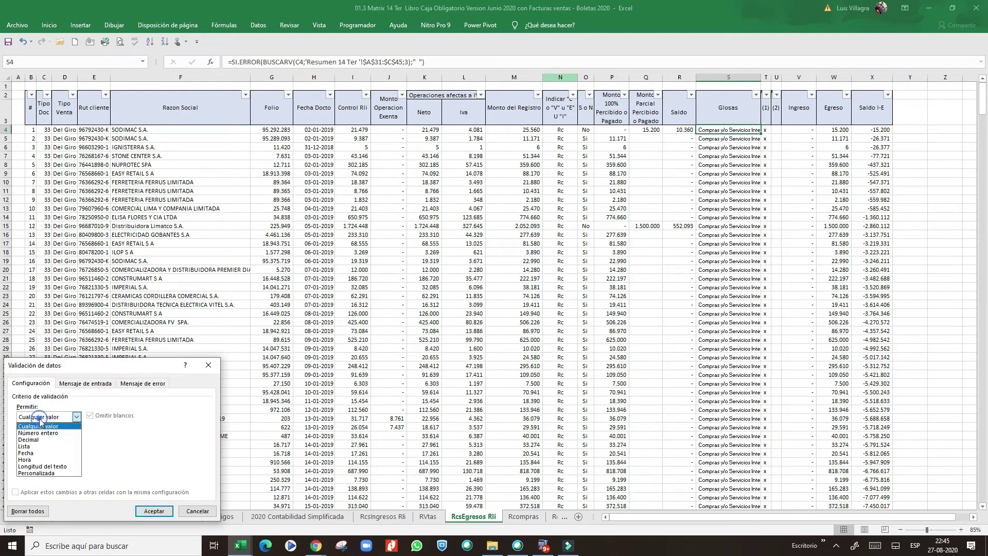
click(38, 446)
click(164, 462)
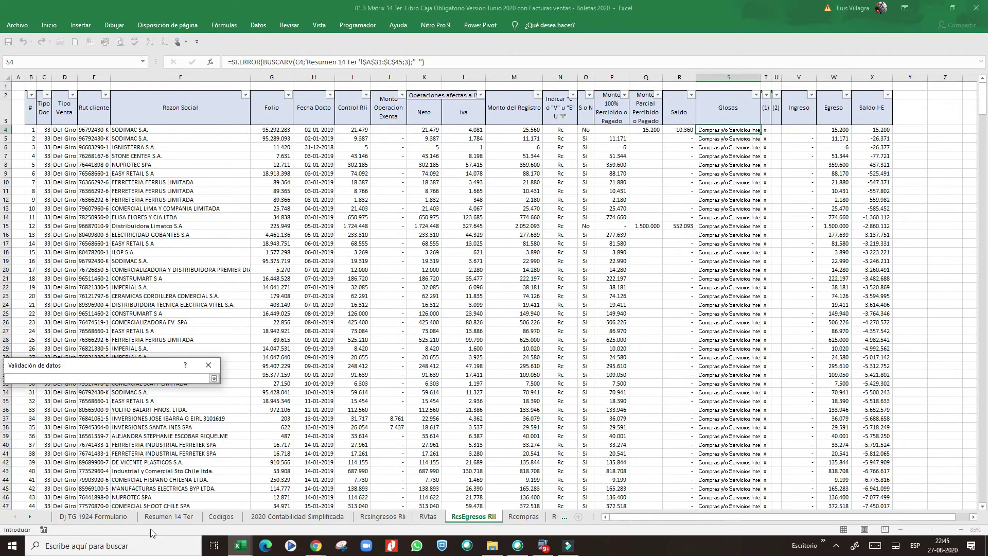
click(169, 516)
scroll(217, 213, down, 8)
scroll(216, 213, down, 1)
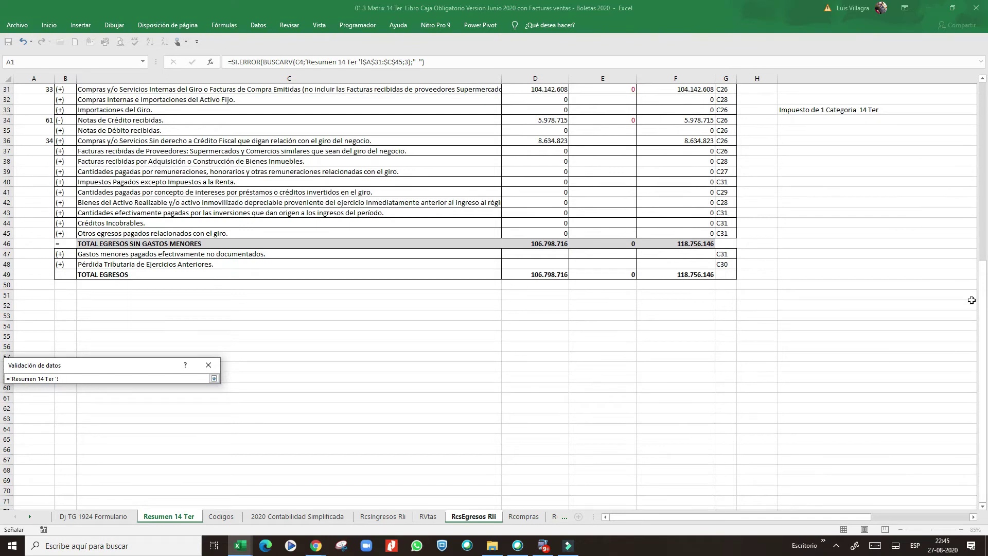
scroll(956, 300, up, 1)
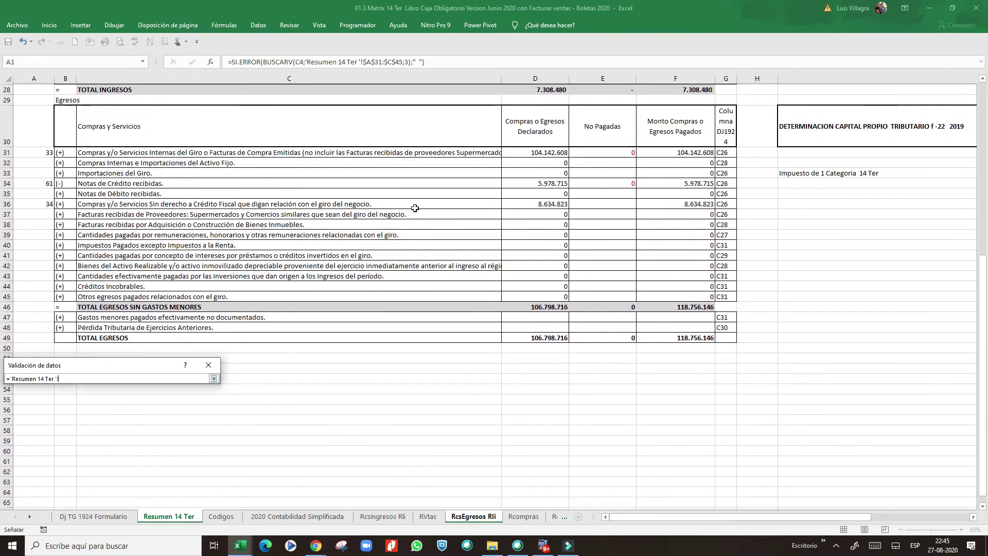
drag(122, 153, 120, 235)
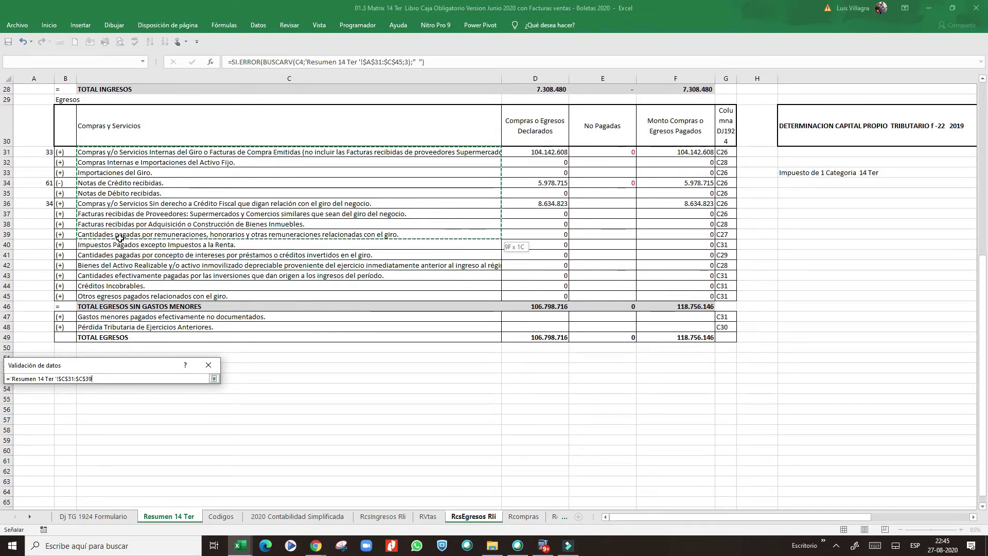
drag(120, 234, 120, 224)
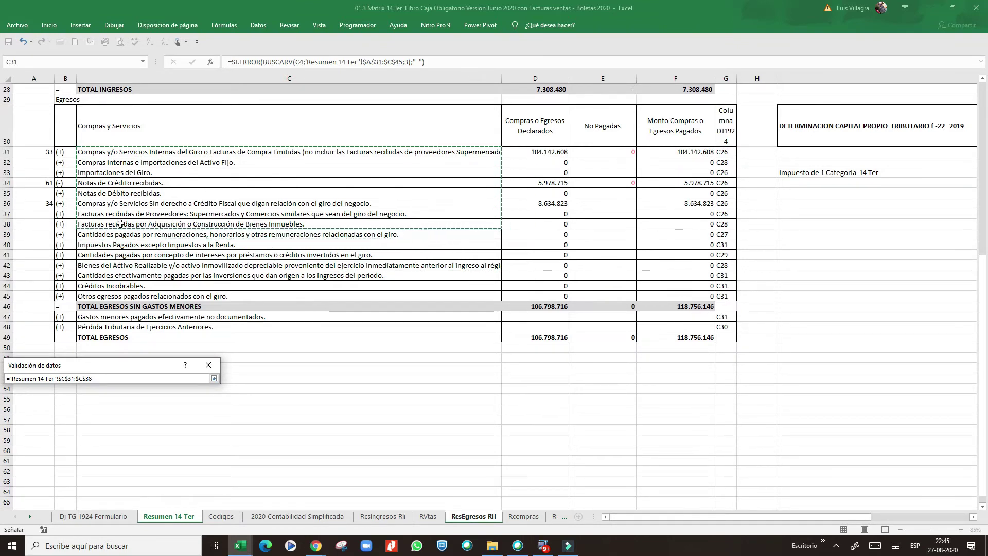
drag(119, 224, 120, 224)
key(Return)
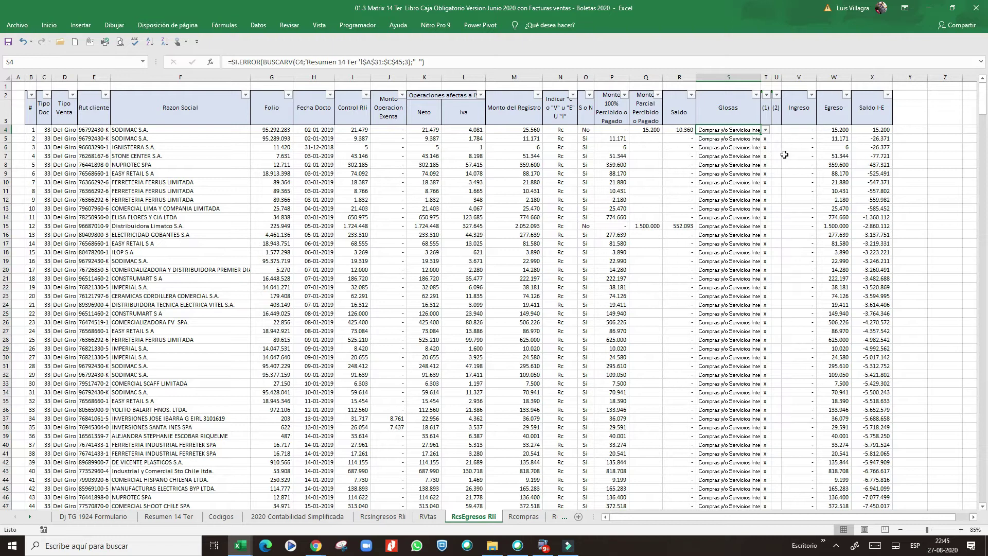
Step: Copy S4's dropdown down the Glosas column to S44
key(ctrl+c)
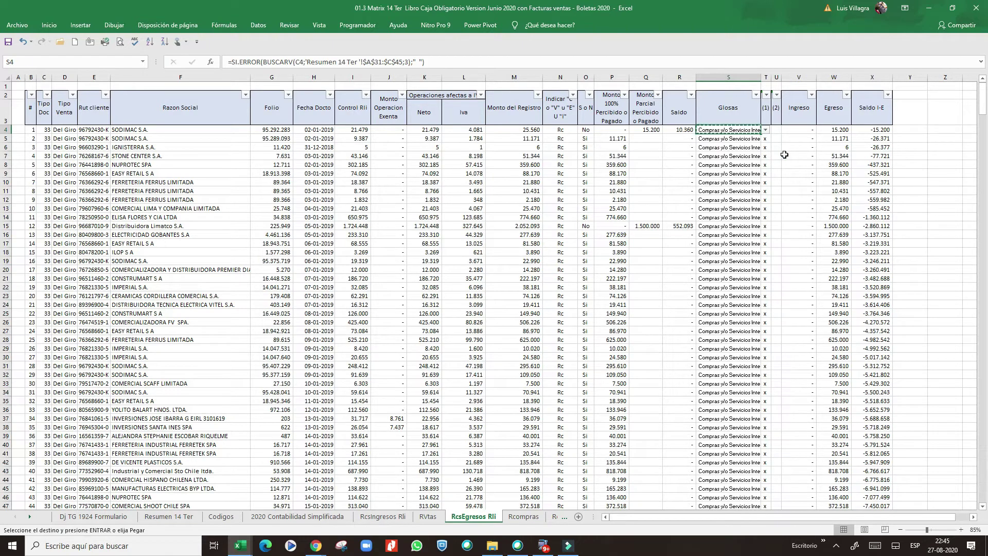
key(shift+Down)
key(shift+Down)
key(shift+Down)
key(shift+Down)
key(shift+Down)
key(shift+Down)
key(shift+Down)
key(shift+Down)
key(shift+Down)
key(shift+Down)
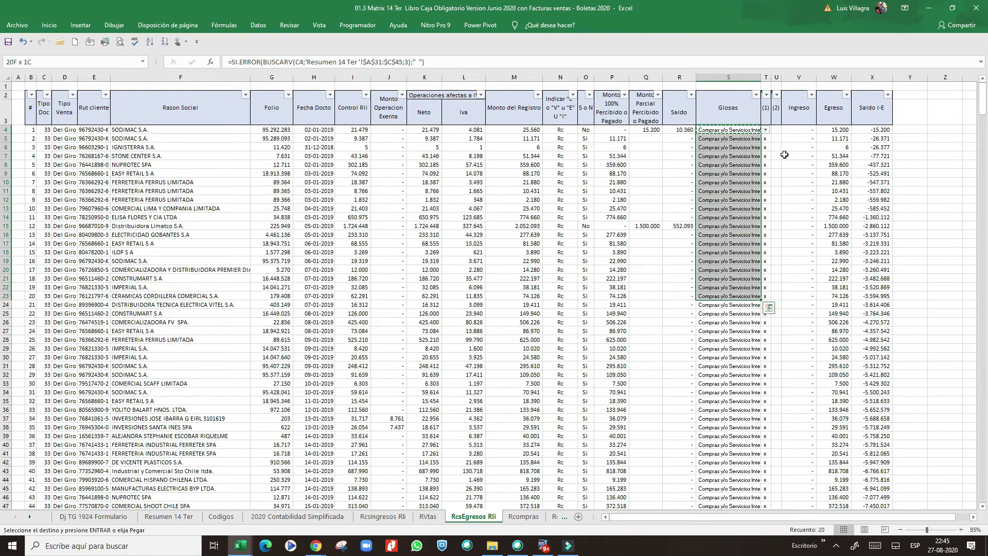
key(shift+Down)
key(shift+Down)
key(shift+Down)
key(shift+Down)
key(shift+Down)
key(shift+Down)
key(ctrl+v)
key(Down)
key(Down)
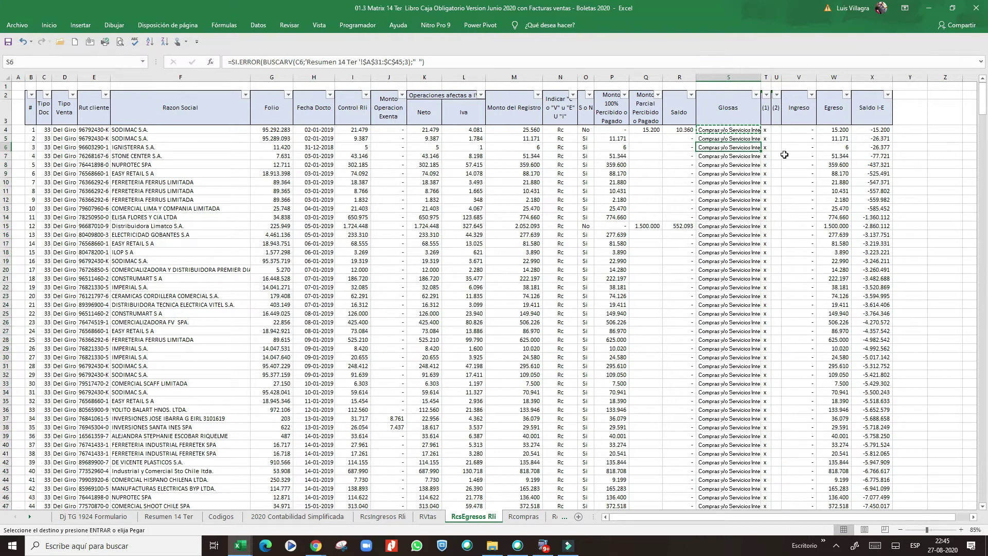
Step: Open RcsIngresos Rli and inspect the glosa formulas in S32 and S33
click(389, 517)
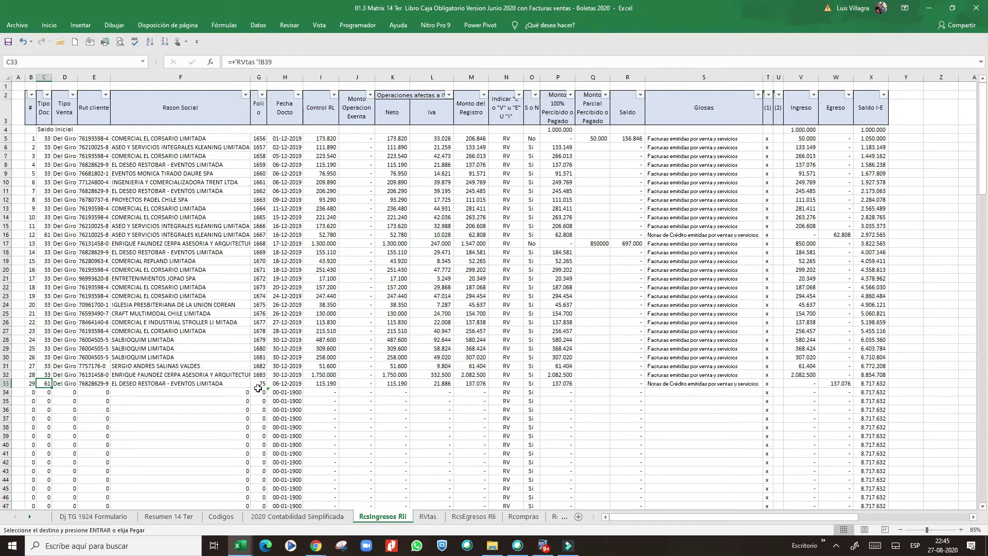
click(692, 376)
click(703, 383)
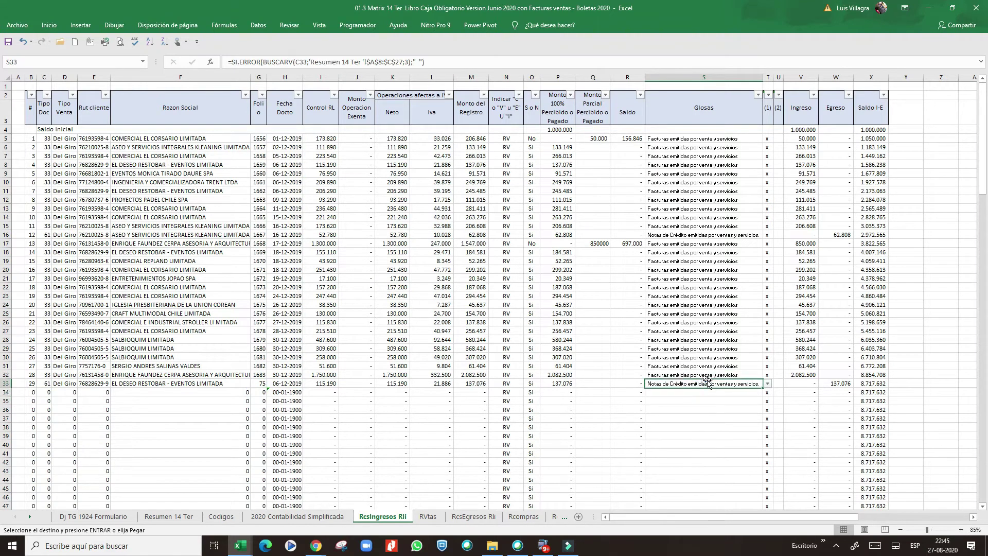
click(275, 63)
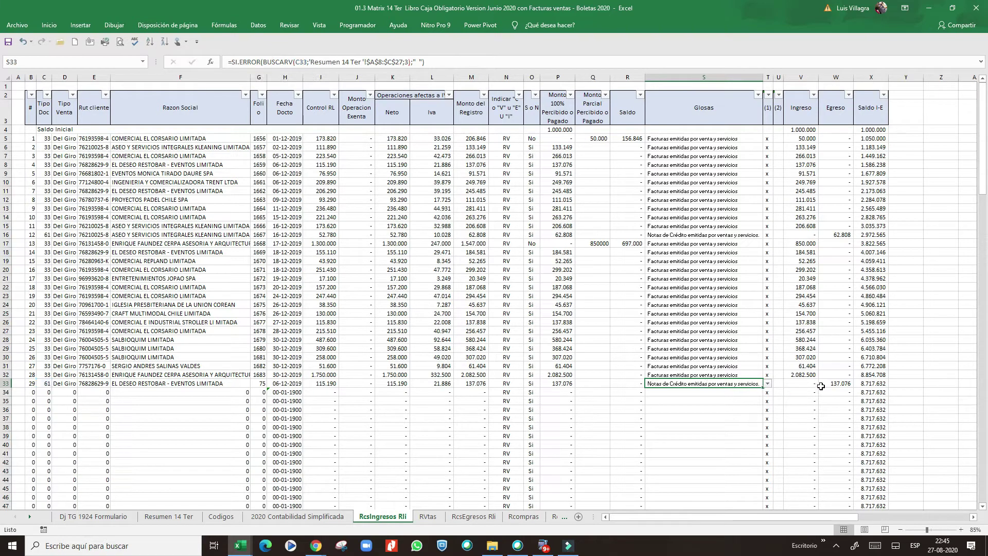
Step: Review the Ingreso and Egreso formulas in V33, W33, W34 and V8
click(794, 385)
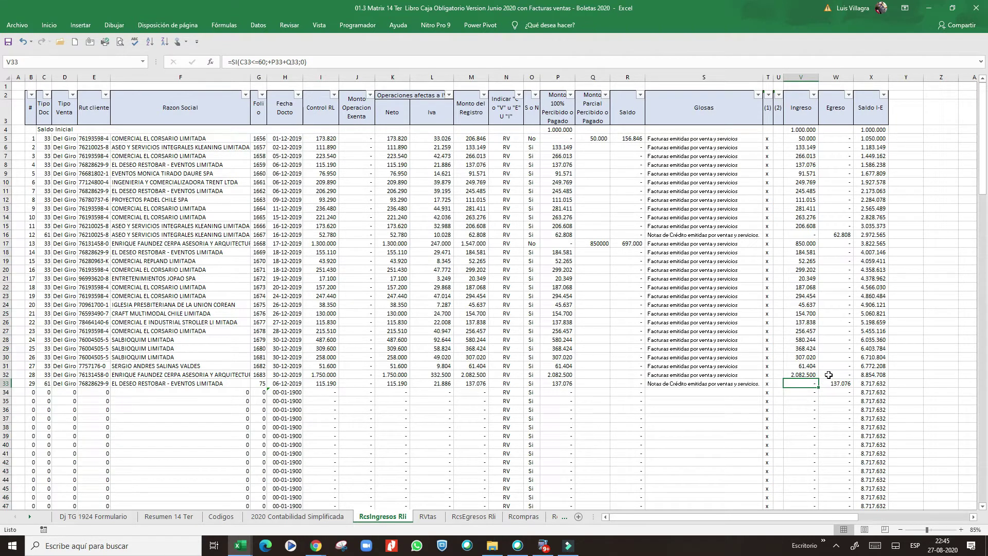
click(841, 385)
click(803, 383)
click(837, 385)
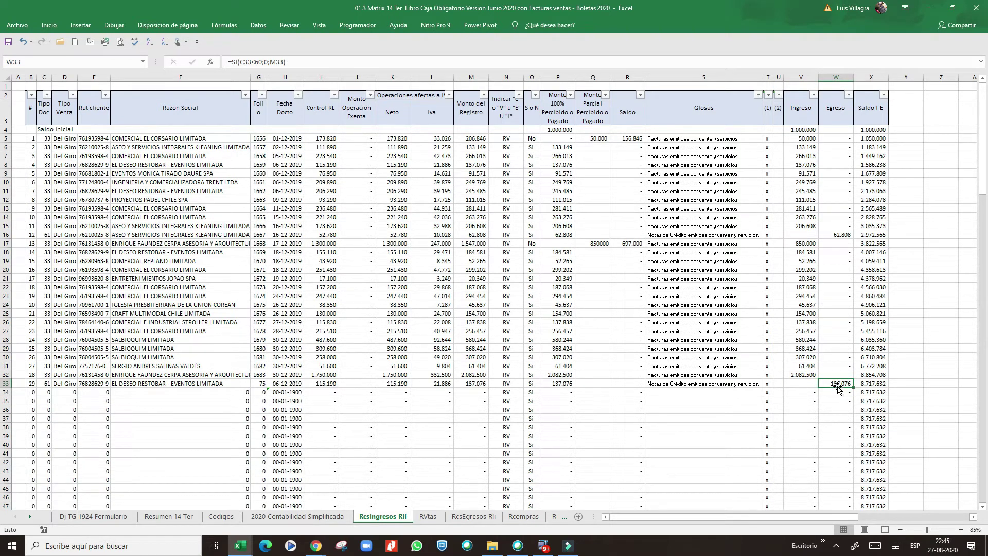
click(807, 158)
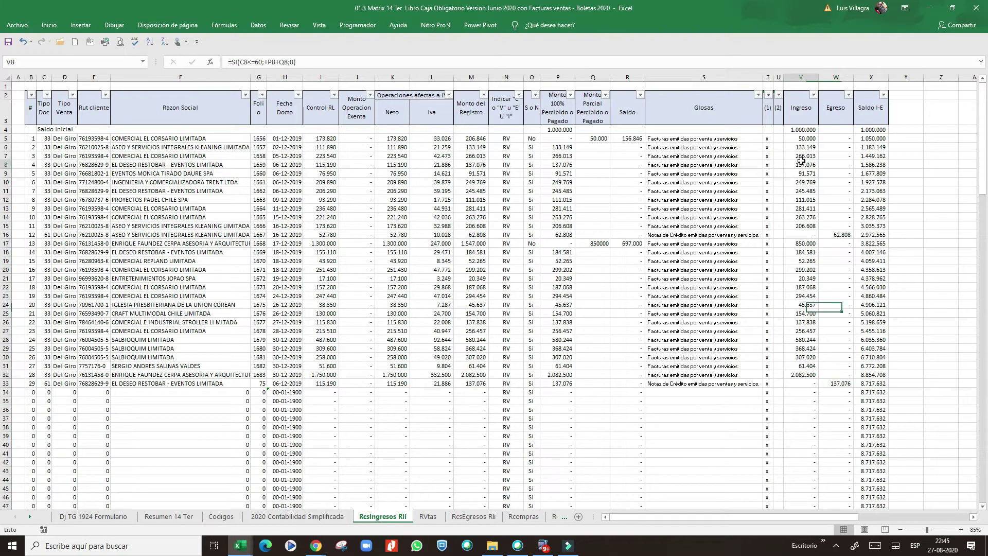
click(837, 389)
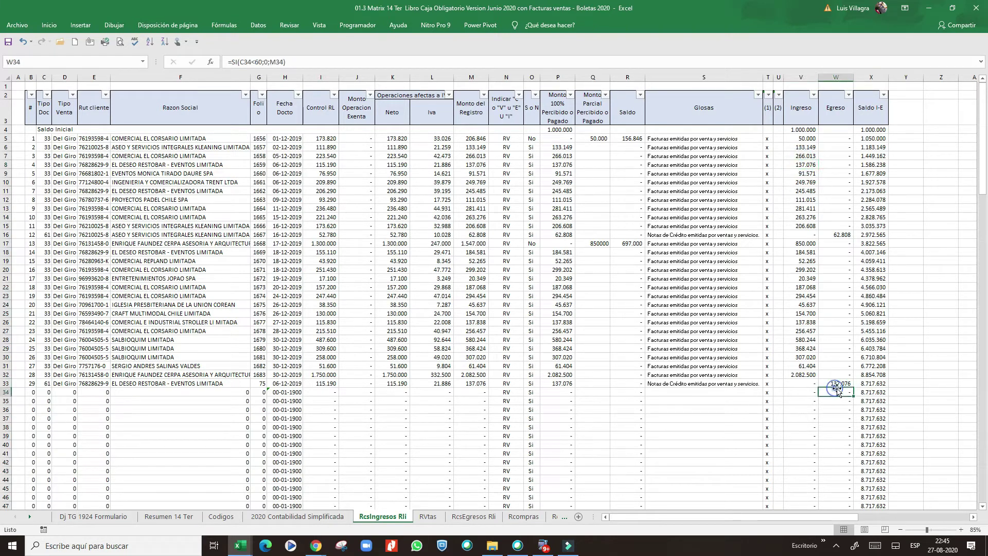
click(803, 166)
Step: Check the S o N values in O8 and O33 and the x mark in T26
click(526, 164)
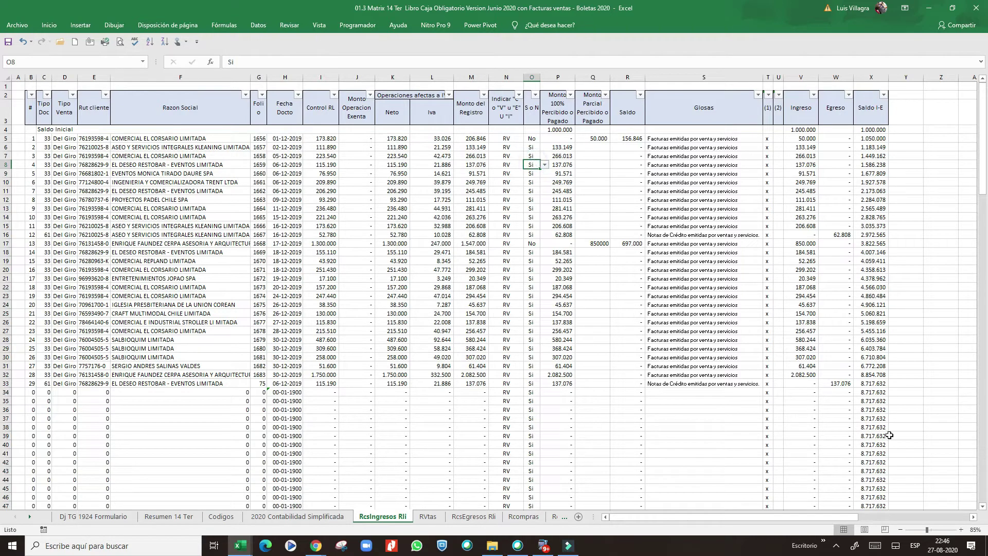
click(529, 383)
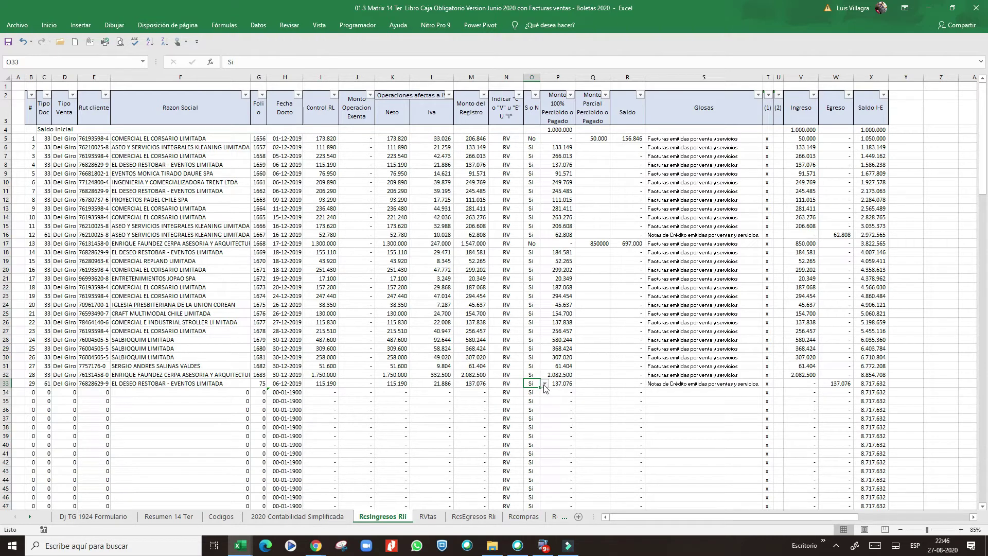
click(854, 383)
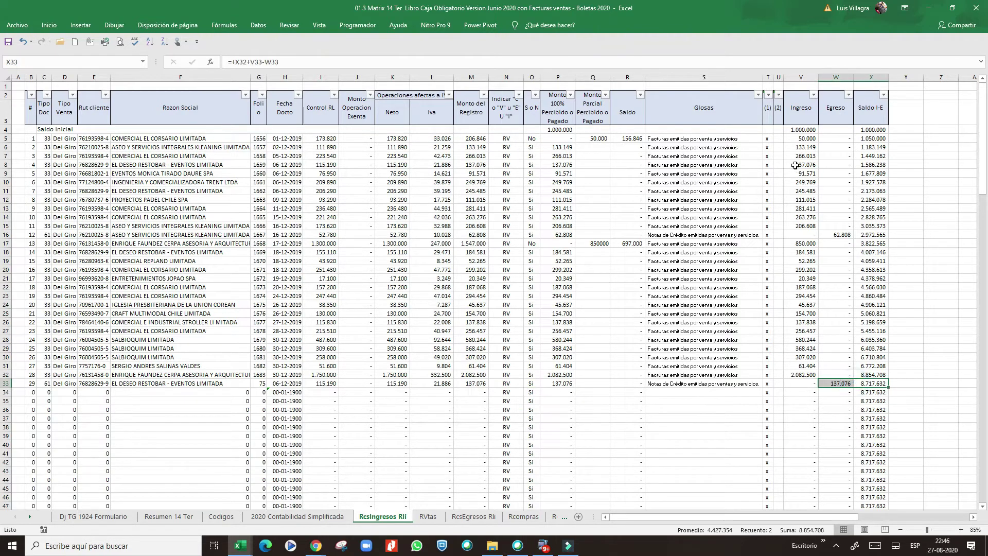
click(797, 169)
click(768, 322)
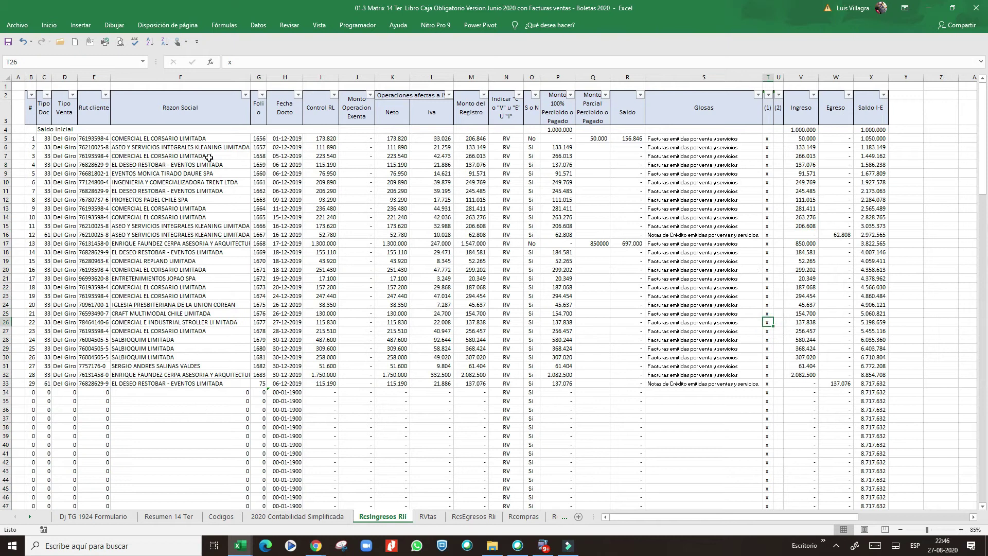
click(245, 95)
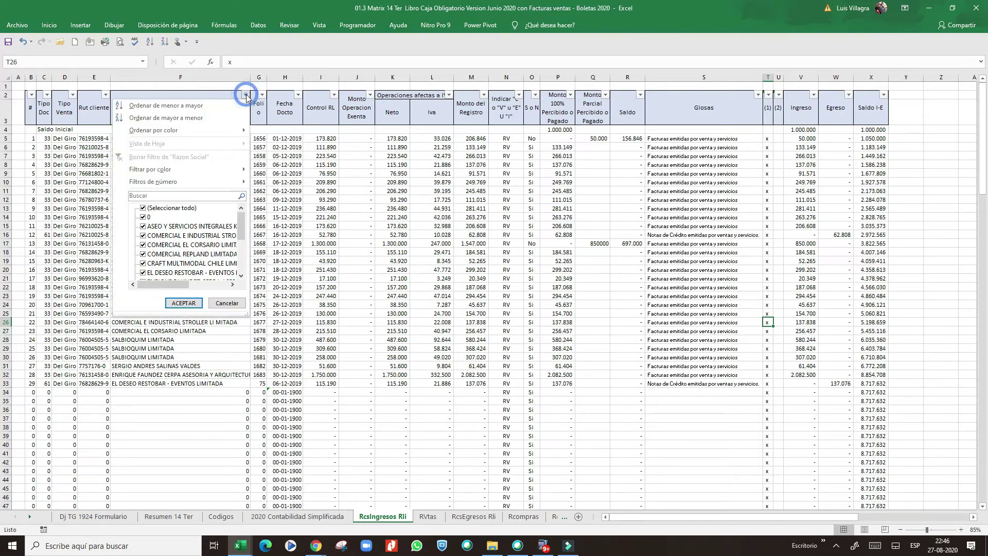
click(143, 208)
click(143, 226)
click(184, 303)
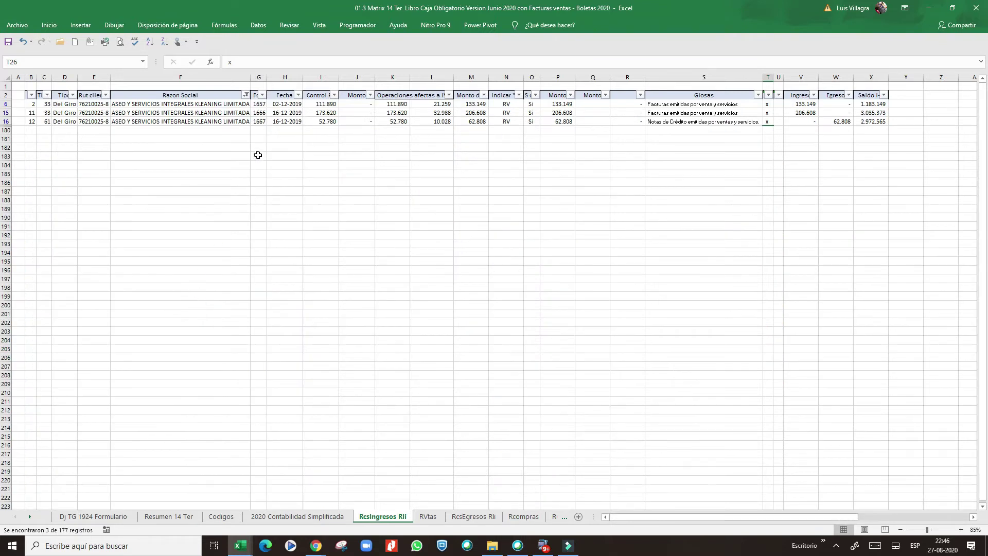
click(246, 95)
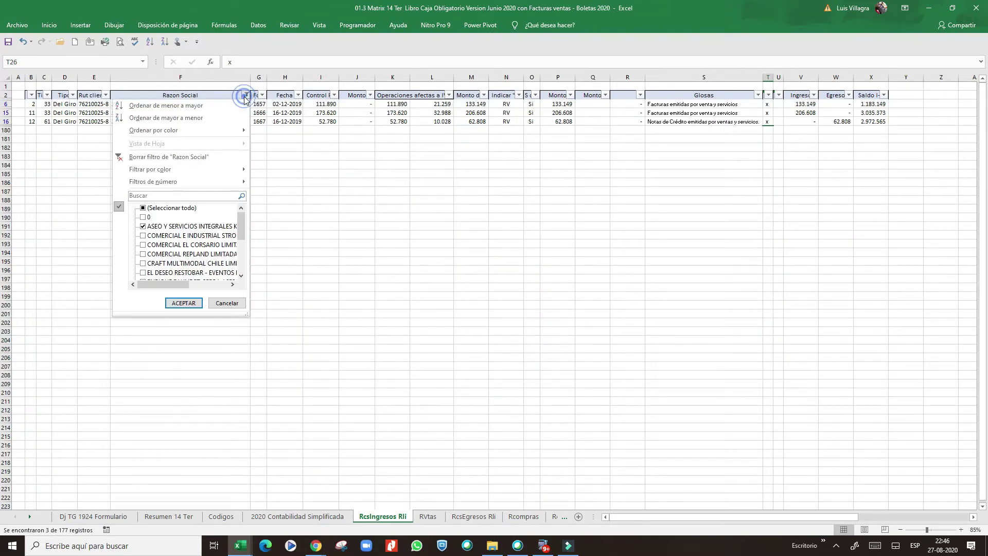
click(143, 208)
click(184, 303)
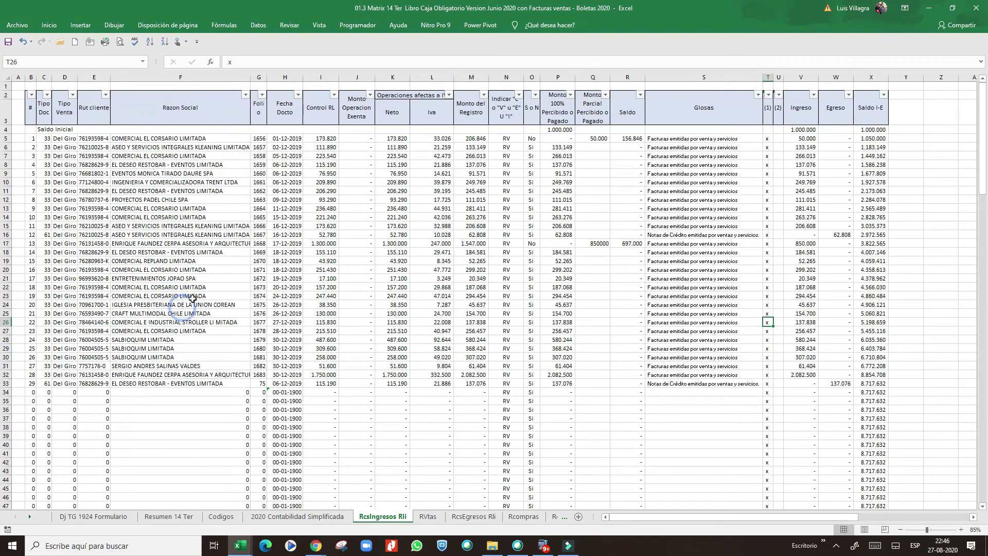
click(577, 191)
click(640, 95)
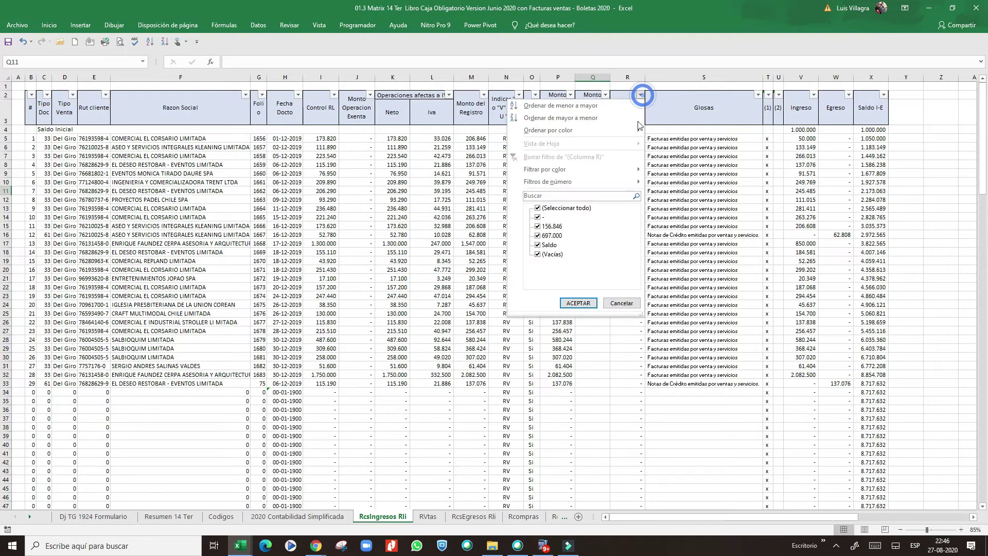
key(Escape)
click(909, 91)
click(720, 304)
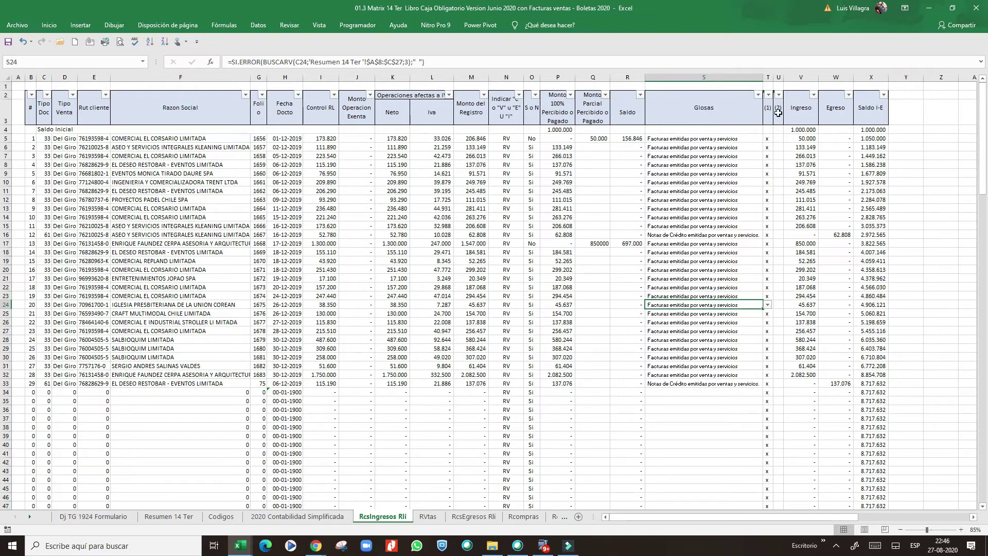
Step: Look over RVtas, RcsEgresos Rli, Resumen 14 Ter and Rcompras, then scroll the tab bar
click(428, 516)
click(474, 517)
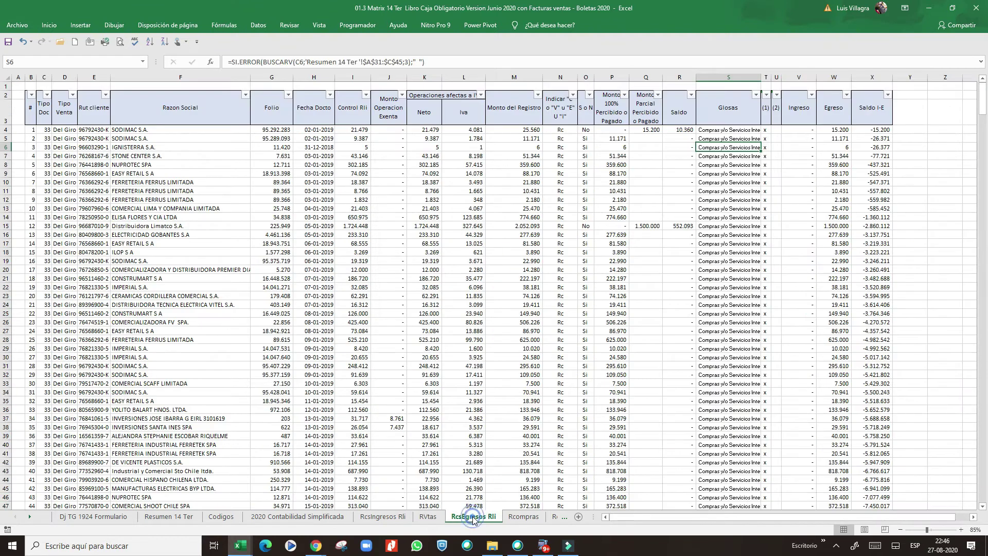
click(731, 129)
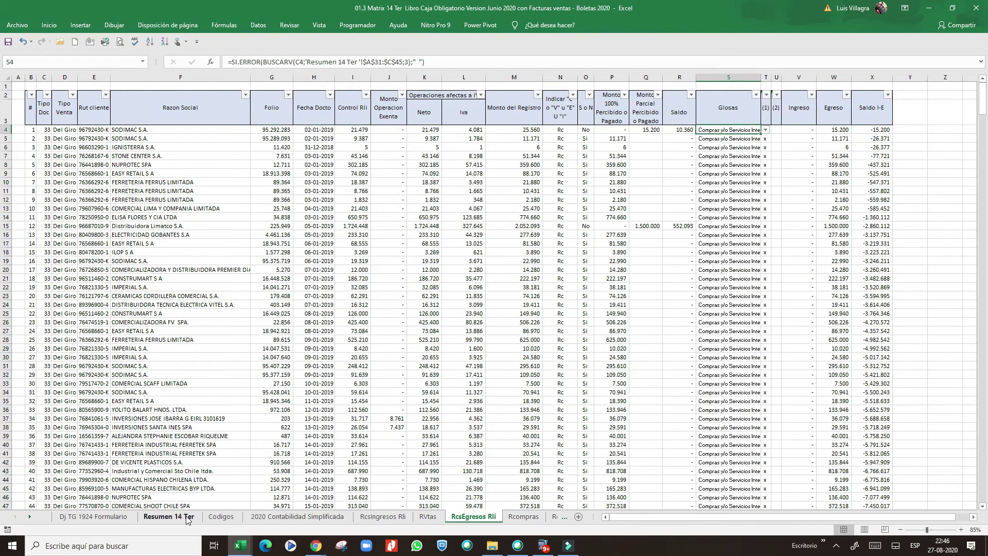
click(170, 516)
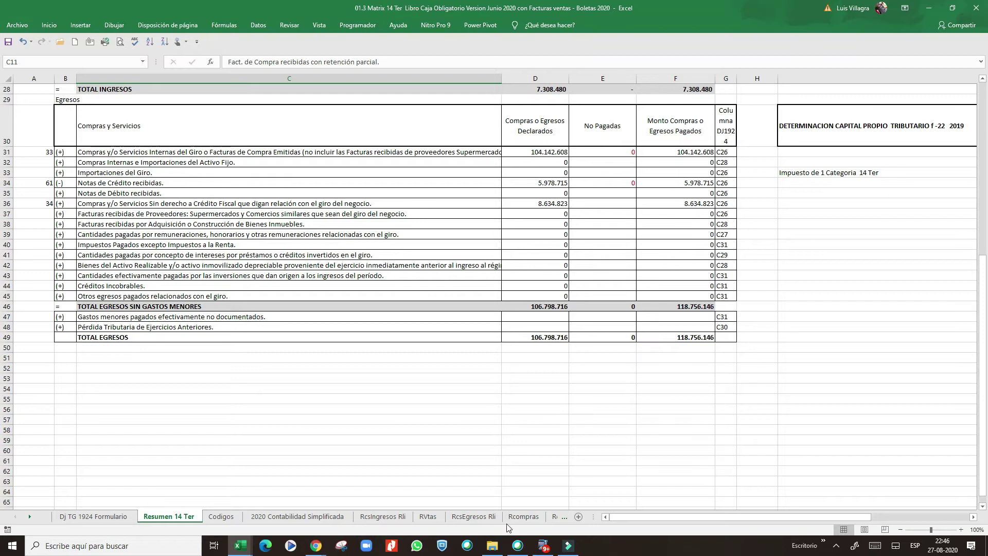
click(521, 516)
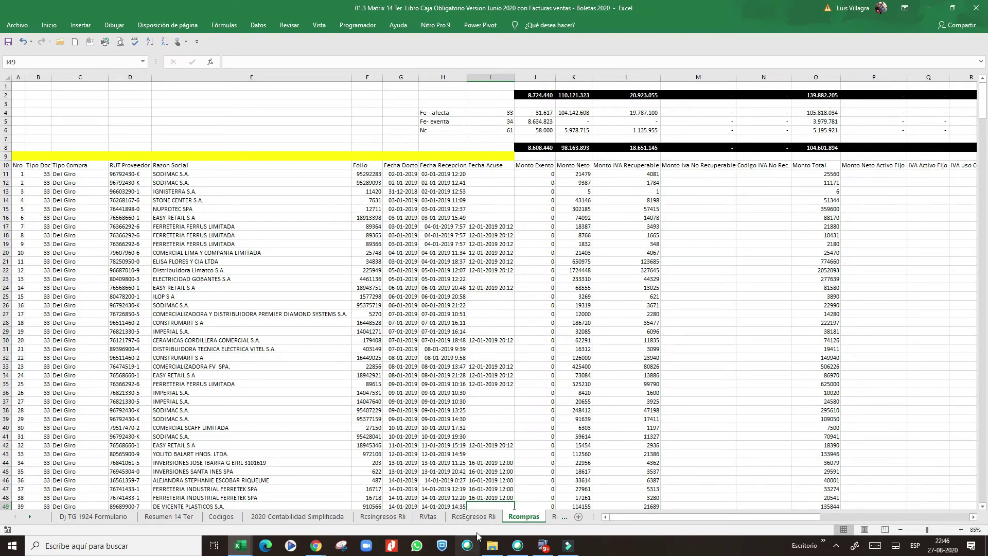
click(474, 516)
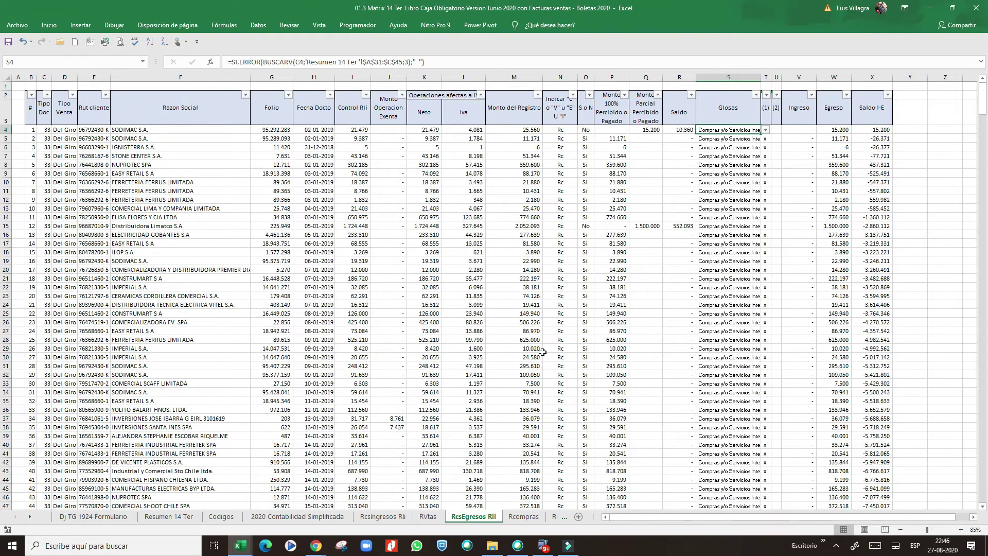
click(535, 517)
Step: Open Rcssueldos and trace the Razon Social formulas in column F, rows 5–12
click(555, 517)
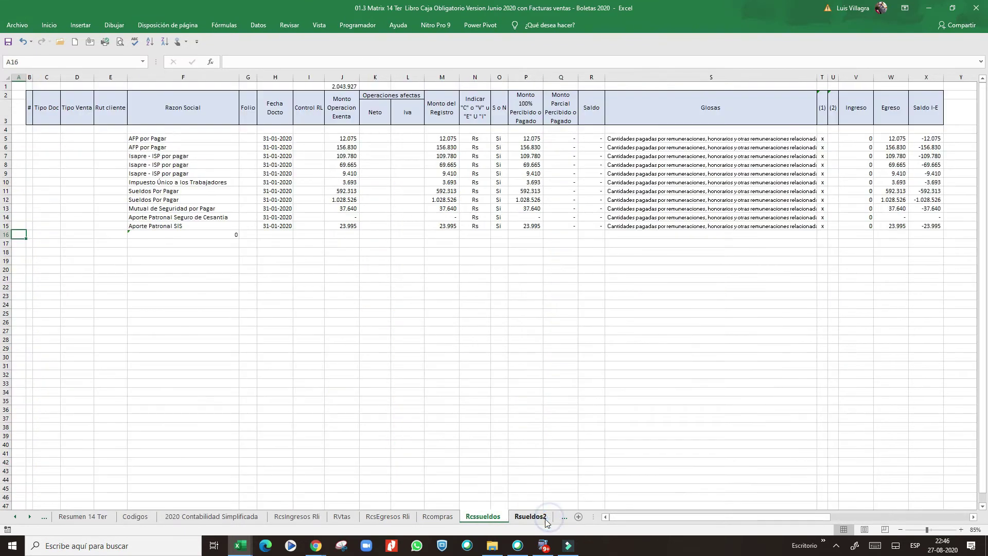
click(475, 190)
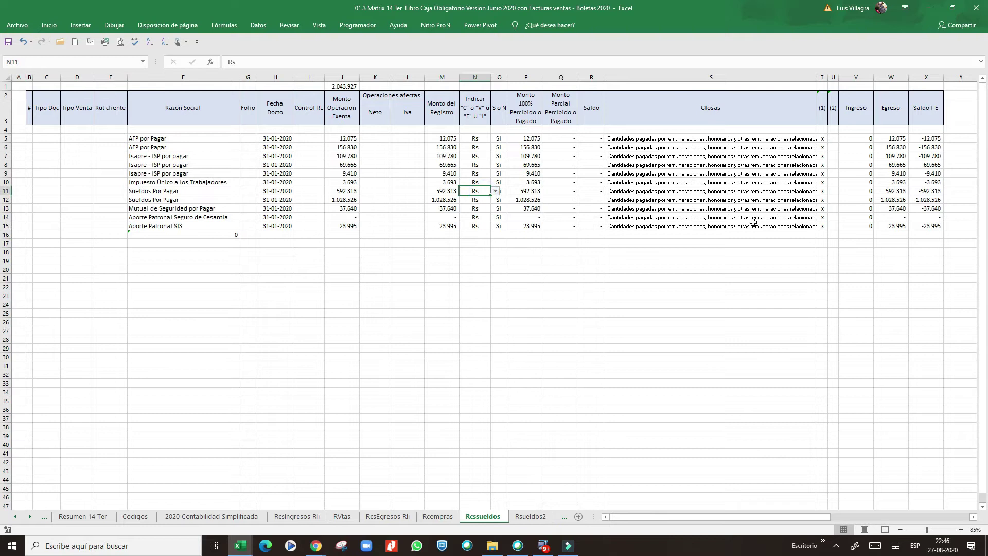
click(751, 139)
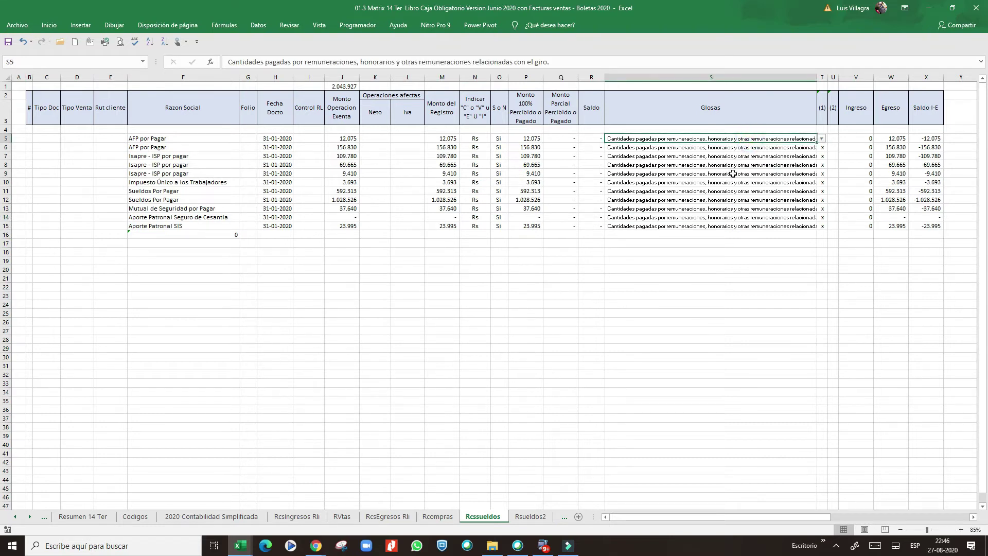
click(164, 139)
key(Down)
key(Down)
key(Down)
key(Down)
key(Down)
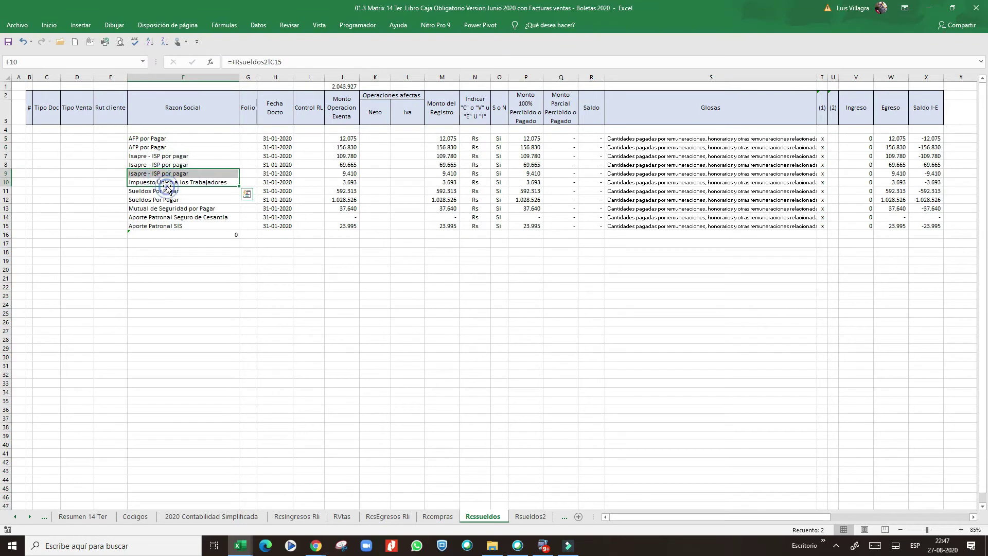
key(Down)
key(Down)
key(Down)
click(168, 184)
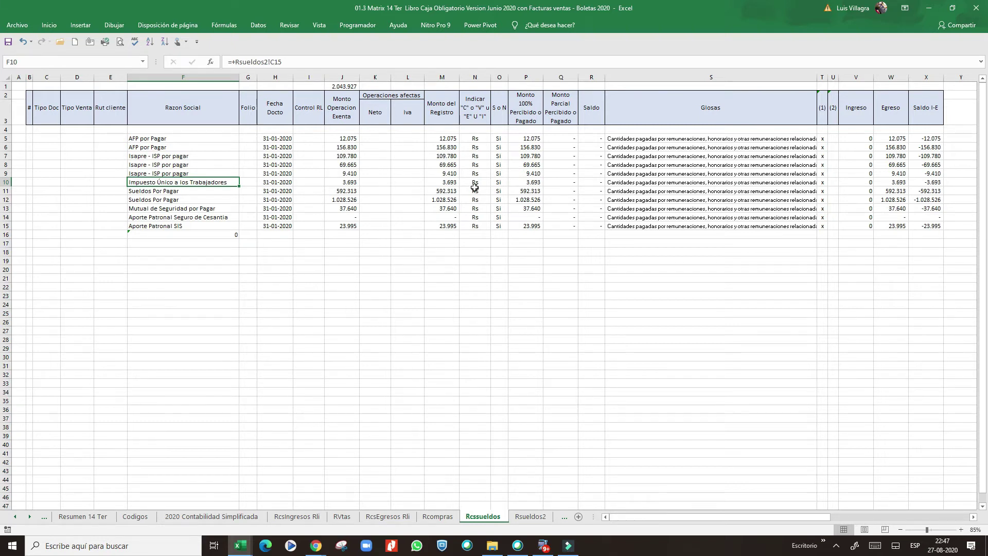
click(180, 200)
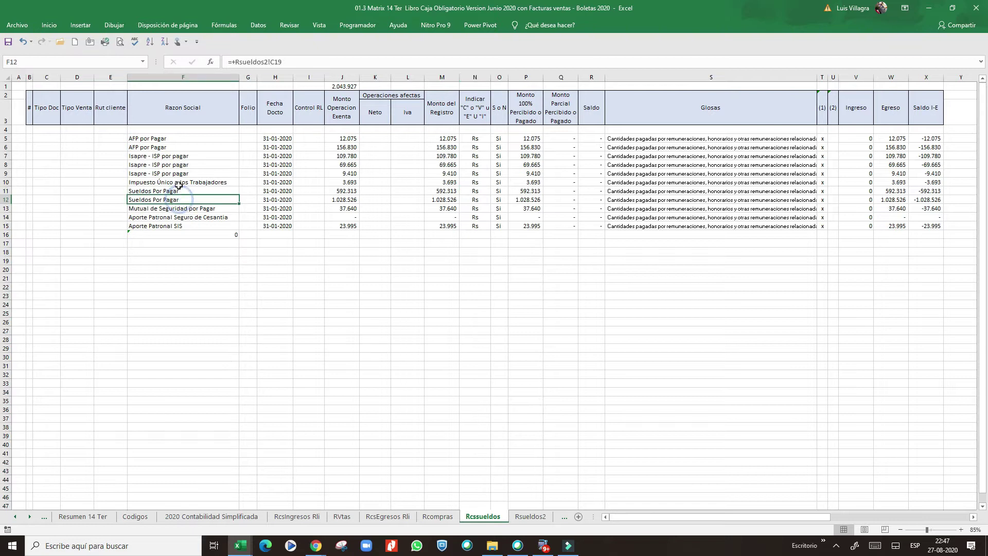
Step: Open the Si/No dropdown in O10 for the Impuesto Único row
click(469, 183)
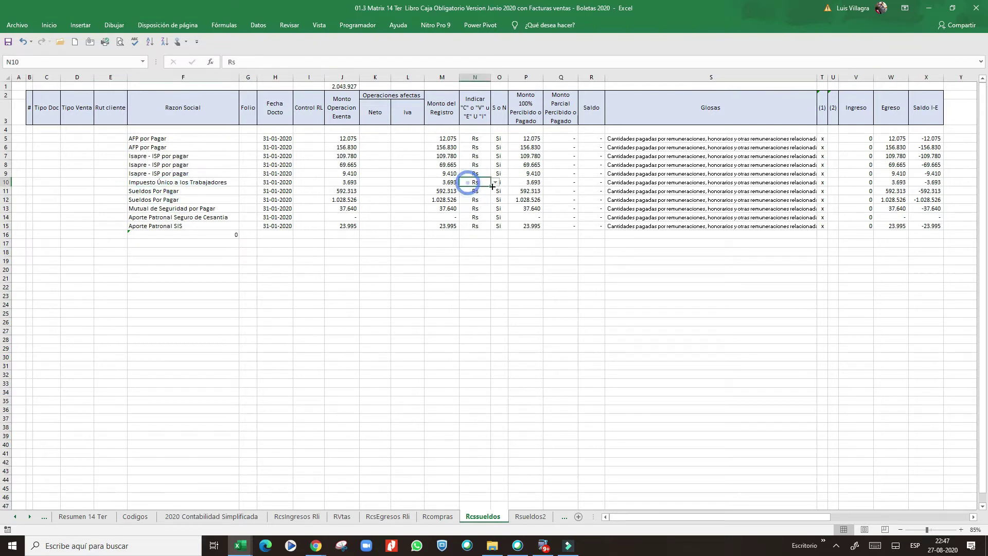
click(498, 183)
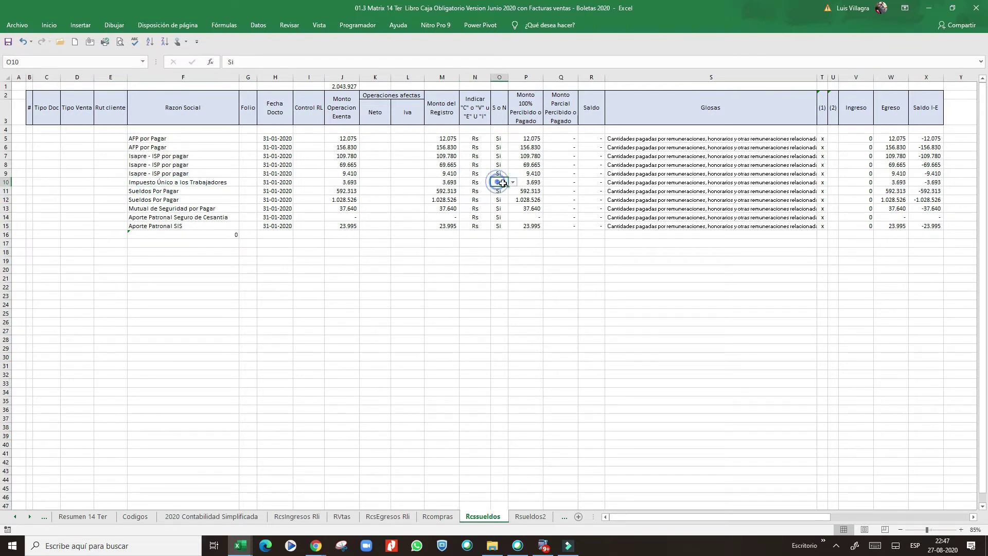
click(515, 182)
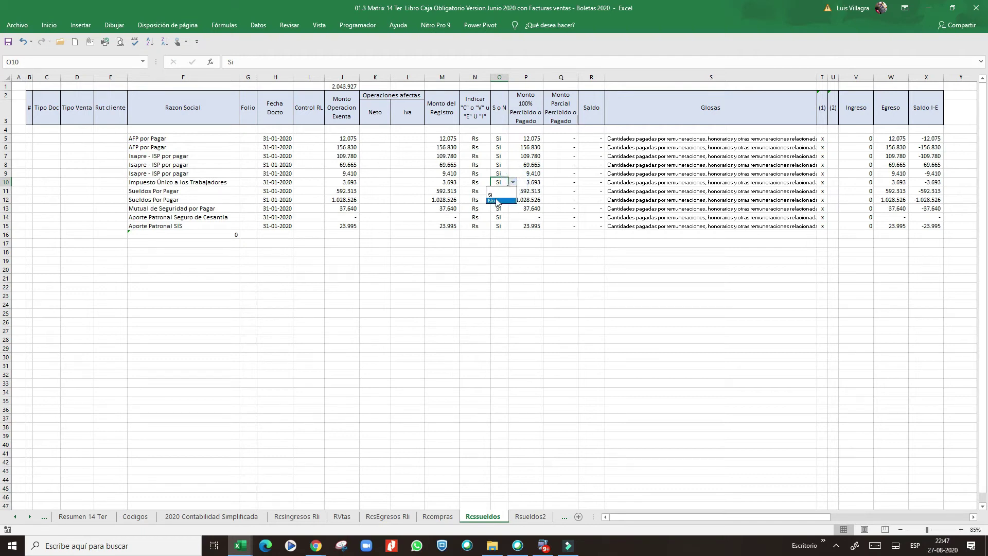
Step: Set O10 of the Impuesto Único row to No
click(498, 193)
click(513, 182)
click(498, 201)
Step: Fill No from O10 up through O5 for the AFP and Isapre rows
click(533, 165)
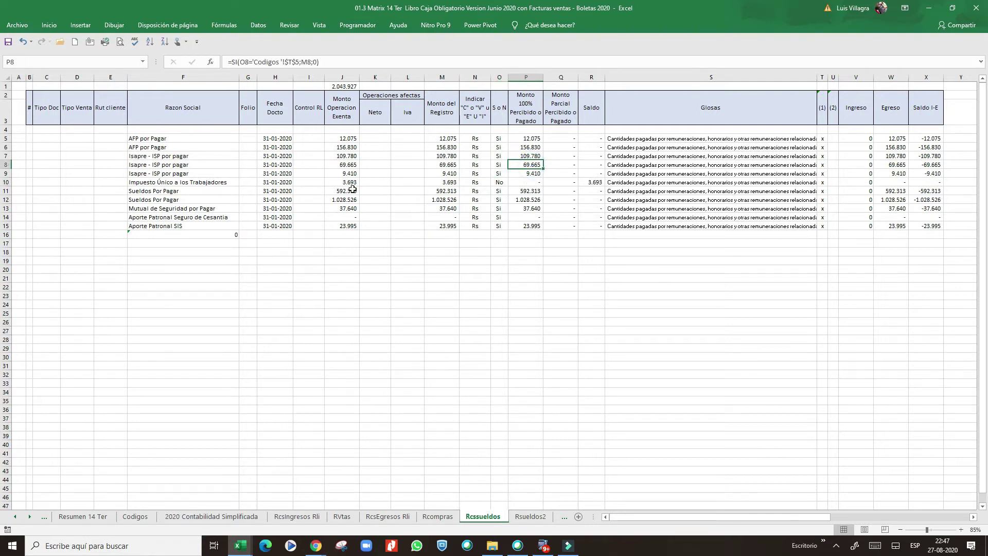
click(189, 182)
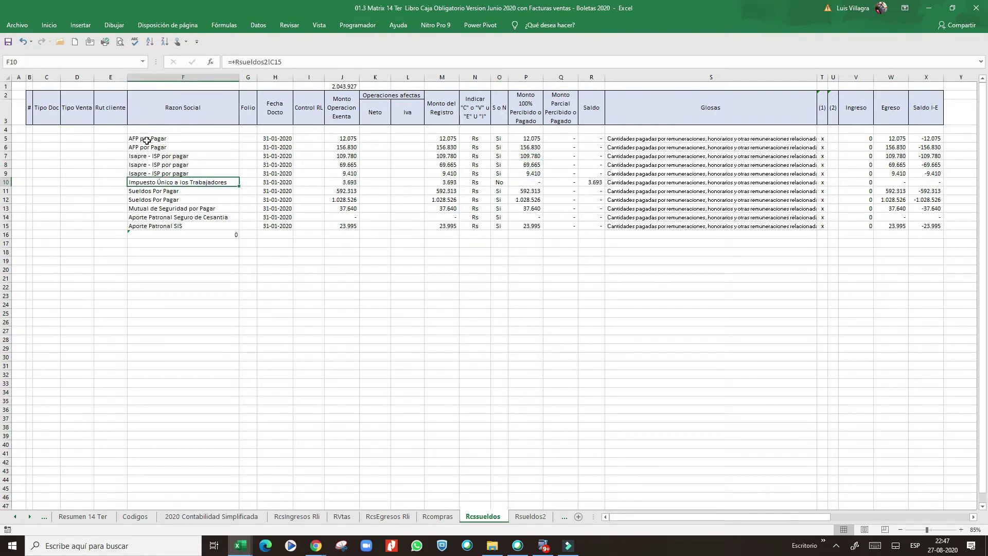
click(492, 184)
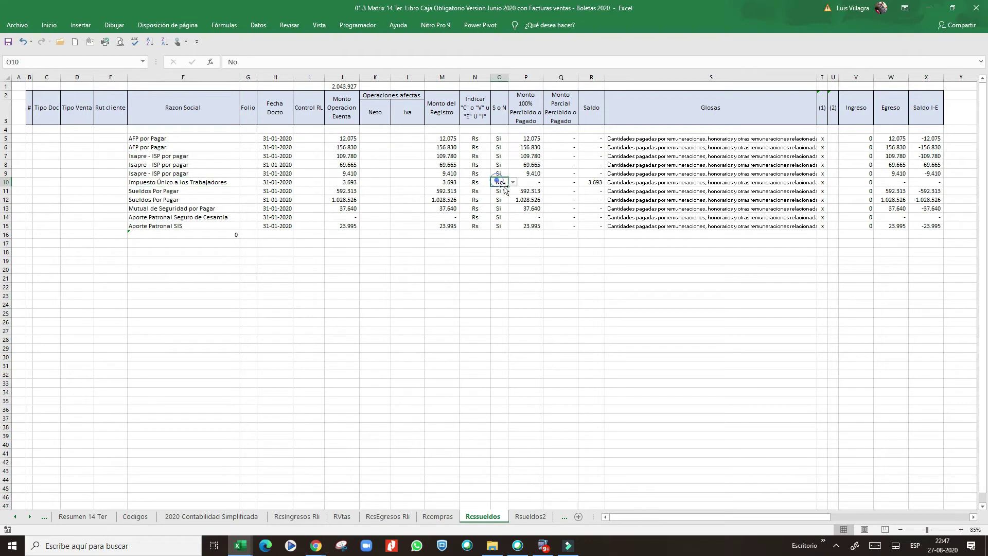
drag(508, 187, 499, 138)
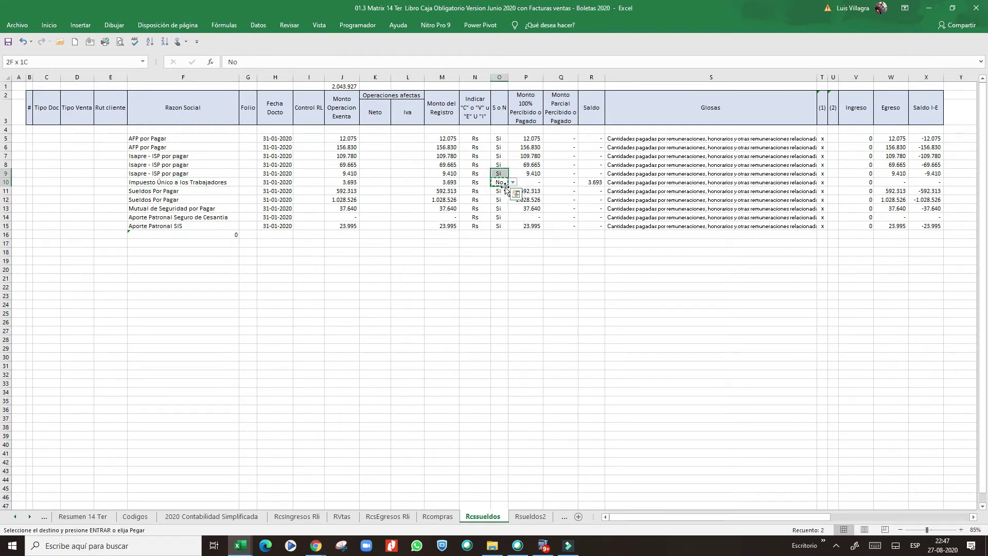
click(500, 200)
key(Up)
key(Up)
key(Up)
key(Up)
key(Up)
key(Up)
key(Up)
key(Left)
key(Left)
key(Left)
key(Left)
key(Left)
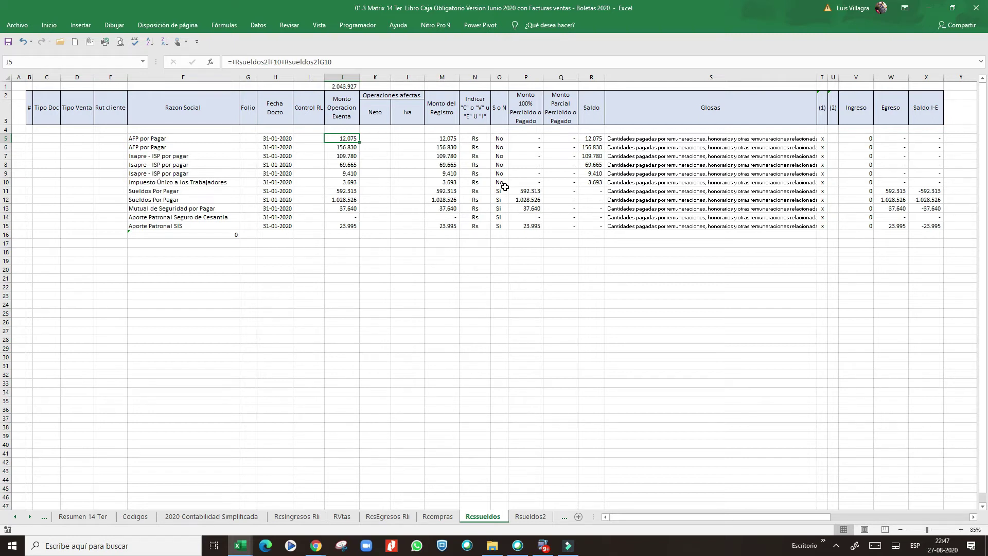
Step: Check the sum of the exempt amounts in rows 5–10 and row 5's formulas
drag(336, 139, 335, 180)
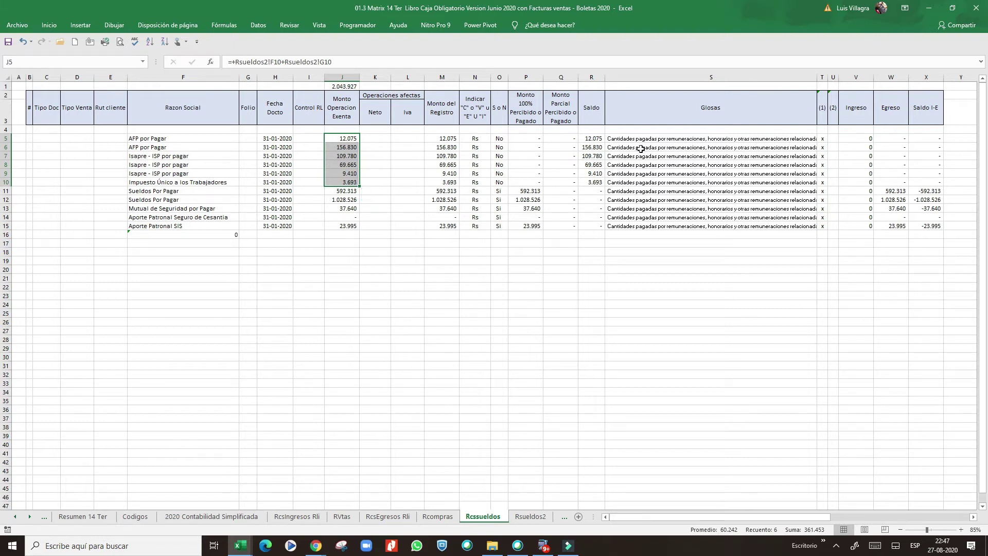
click(518, 139)
click(607, 139)
click(547, 132)
click(596, 130)
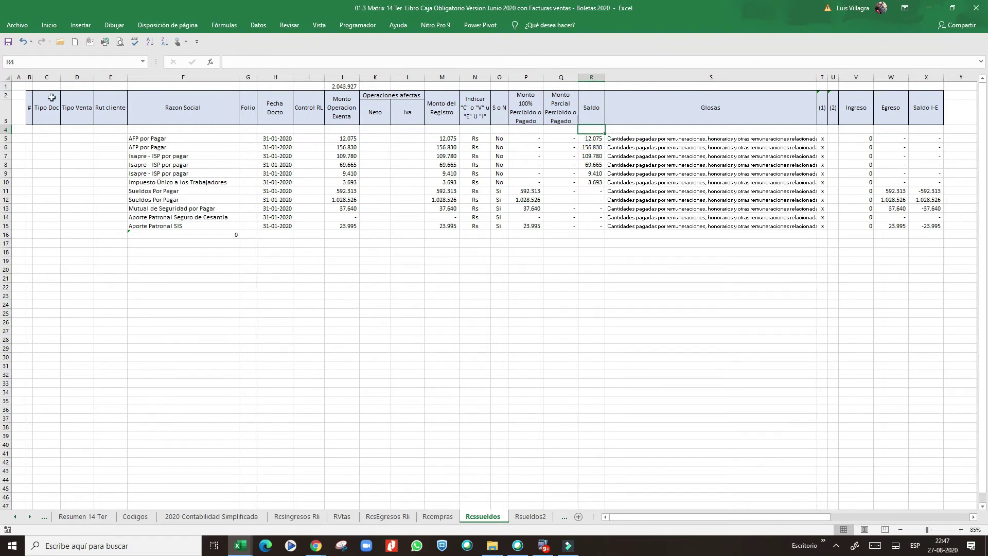
Step: Add filters to the two Rcssueldos header rows
drag(30, 103, 925, 123)
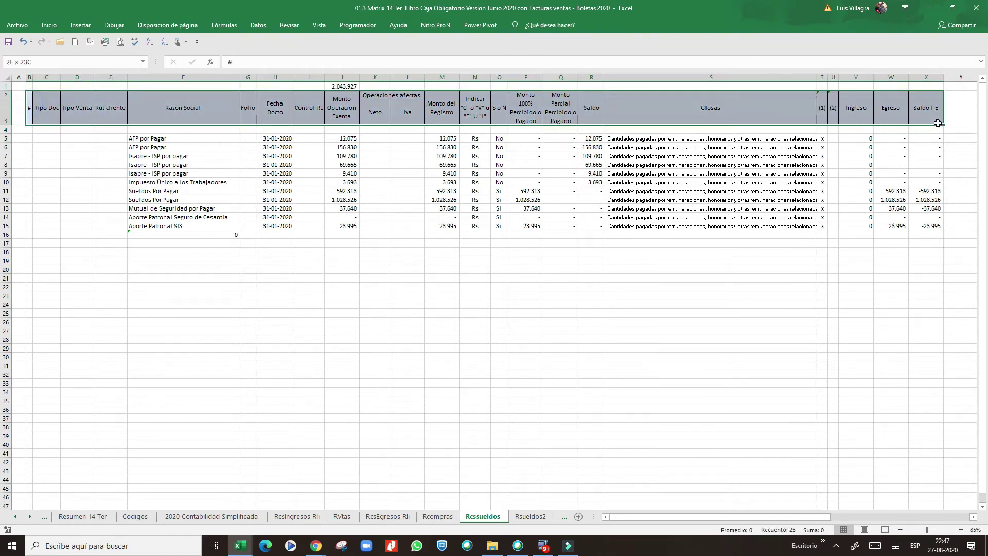
click(260, 25)
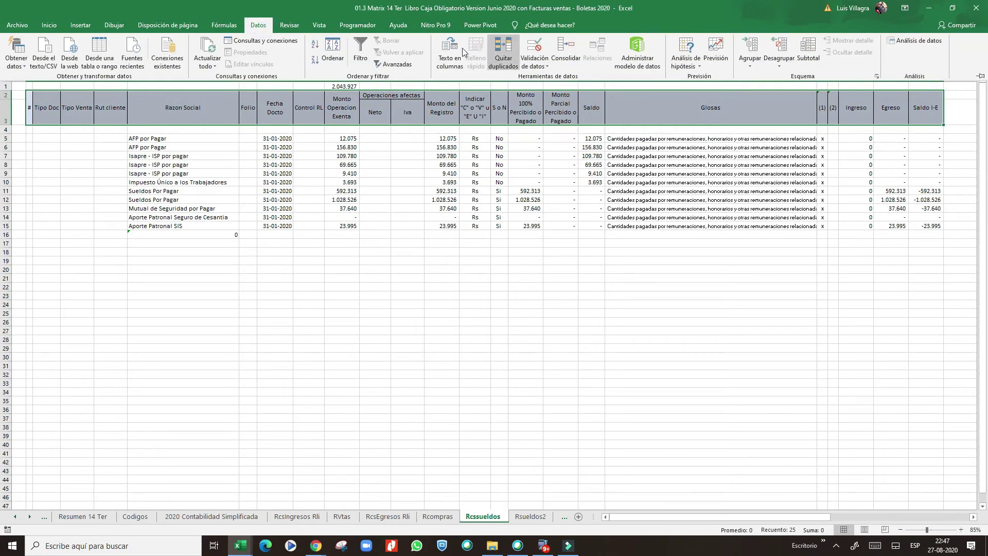
click(361, 49)
click(563, 201)
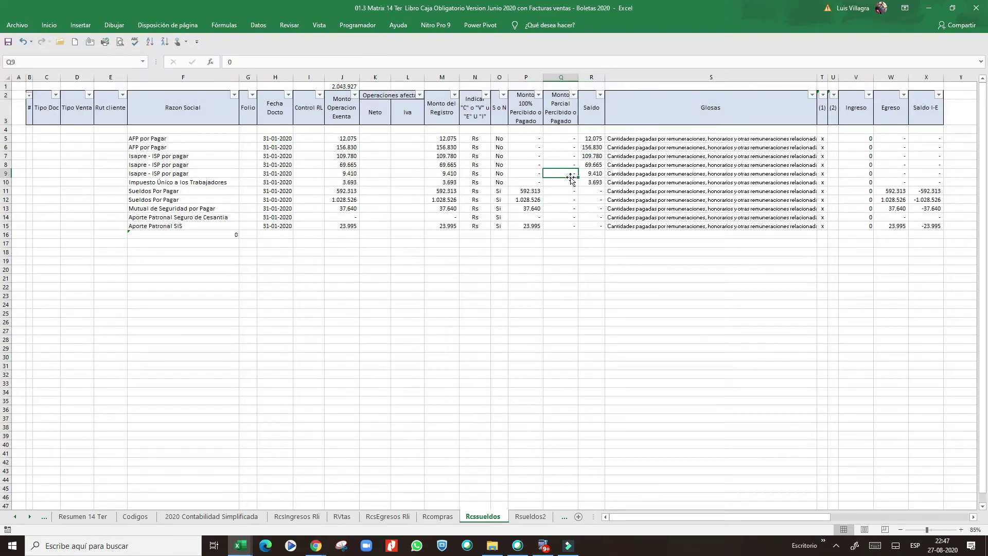
click(593, 147)
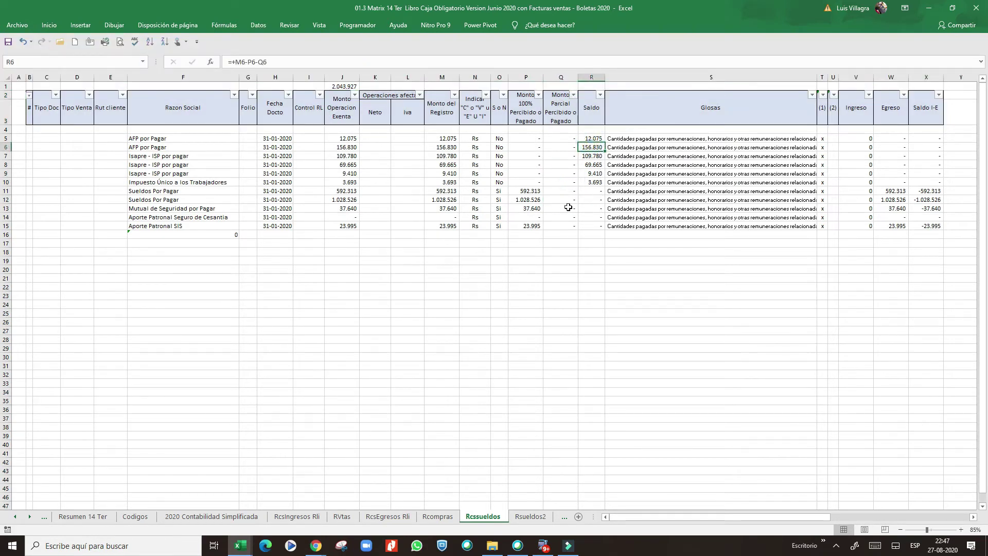
Step: Enter 1887 in cell Q18 below the table
click(563, 278)
click(558, 252)
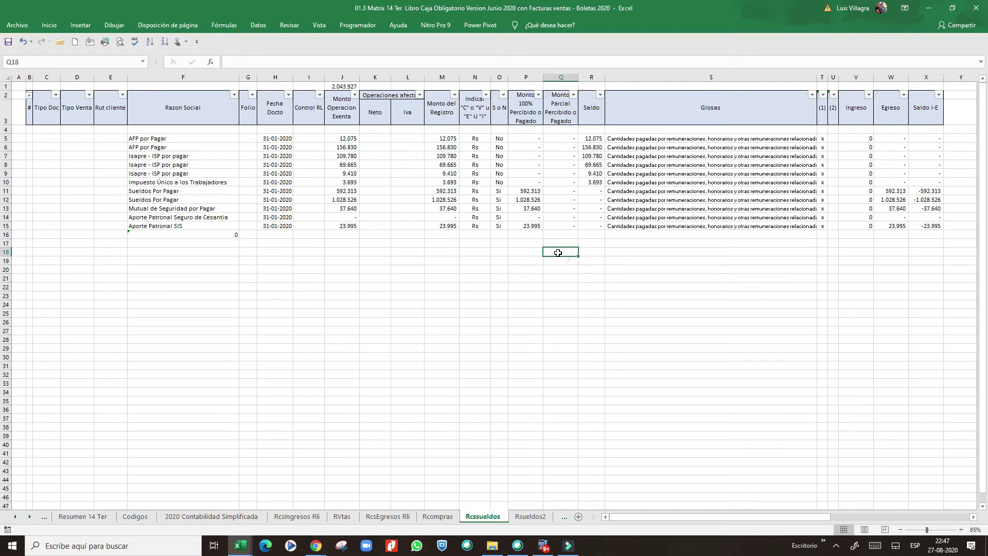
text(18)
key(Return)
Step: Recheck the 1.887 value in Q18, then switch to 2020 Contabilidad Simplificada
click(340, 173)
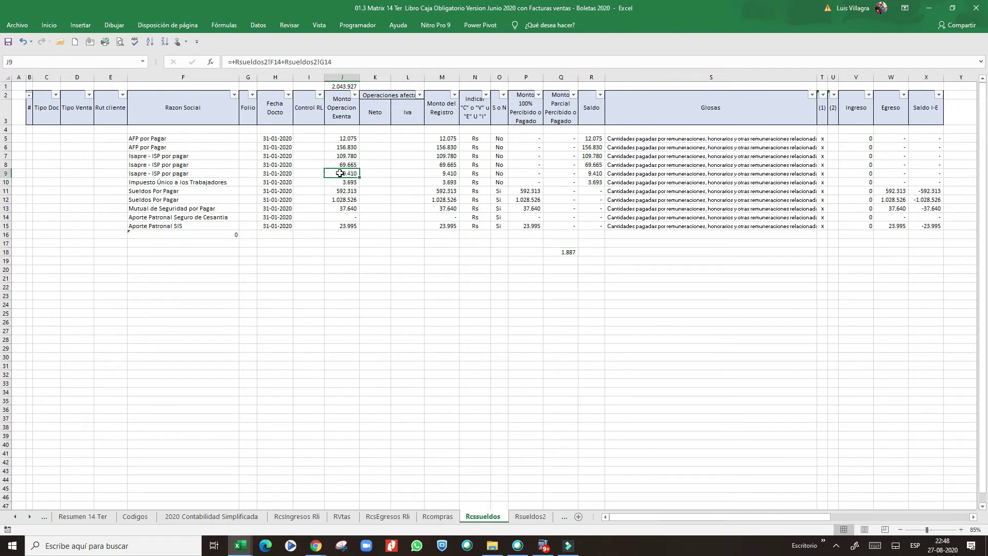
click(561, 252)
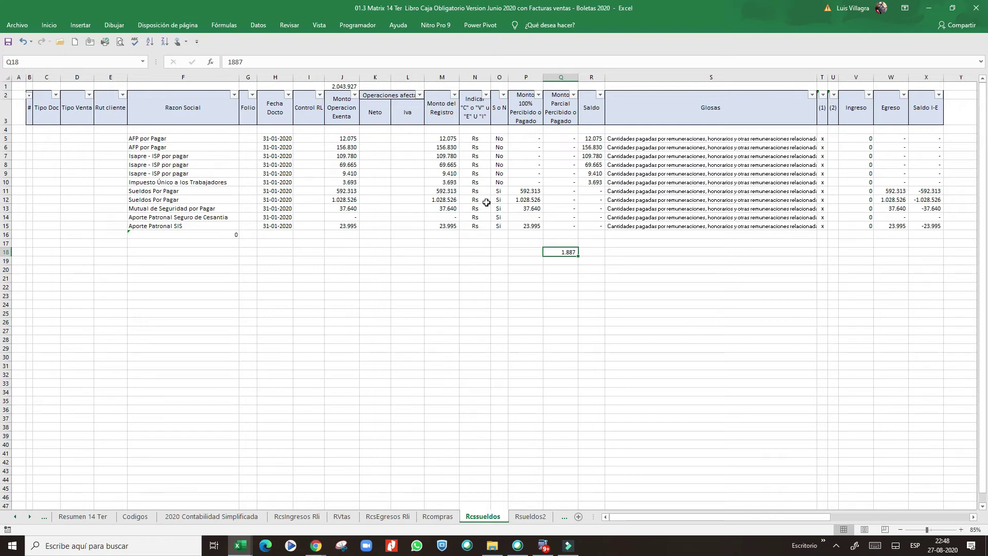
click(574, 253)
click(589, 139)
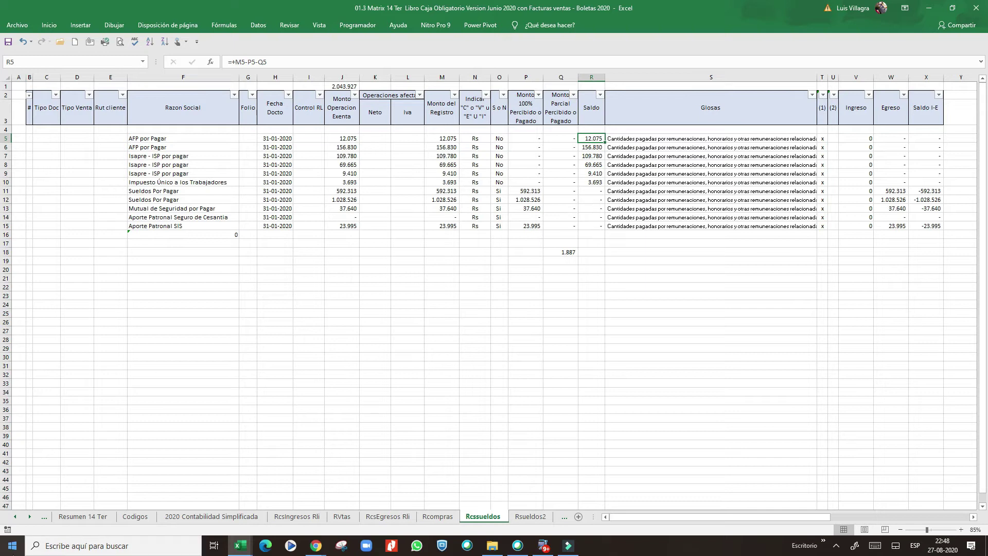
click(203, 518)
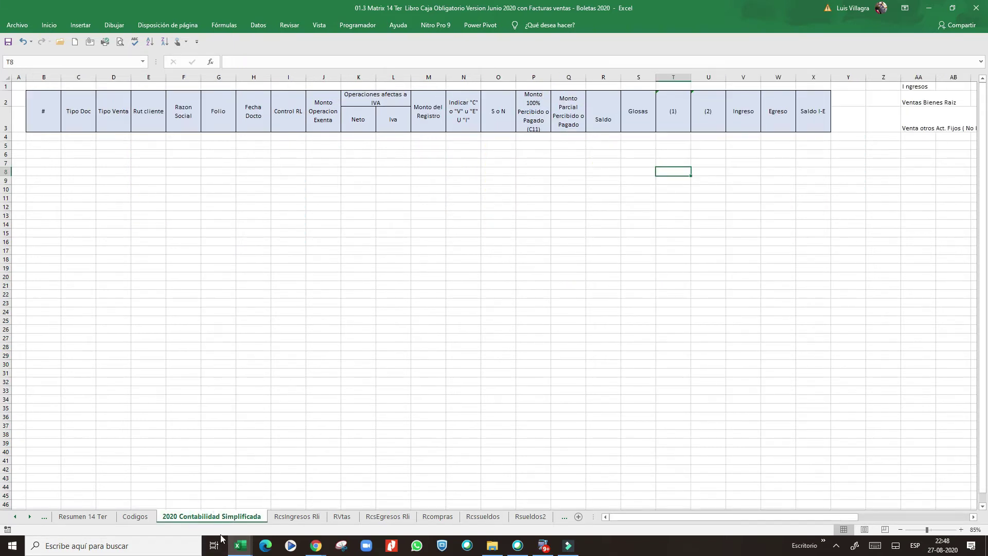
Step: View Codigos and the remuneraciones and taxes-paid lines on Resumen 14 Ter
click(133, 518)
click(81, 517)
click(234, 234)
click(333, 198)
click(511, 245)
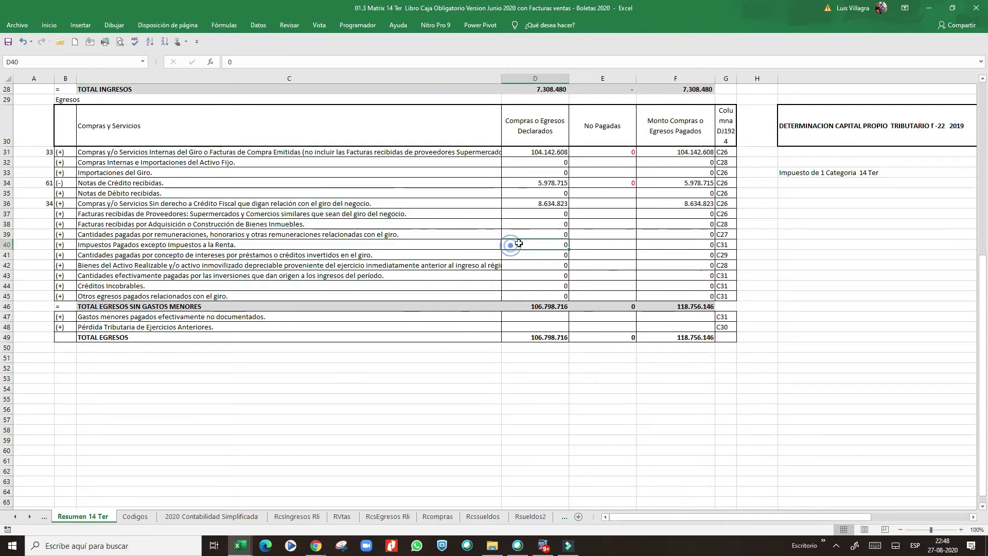
Step: Glance at Rcompras, then review a Glosas entry and row 10's Saldo formula on Rcssueldos
click(437, 517)
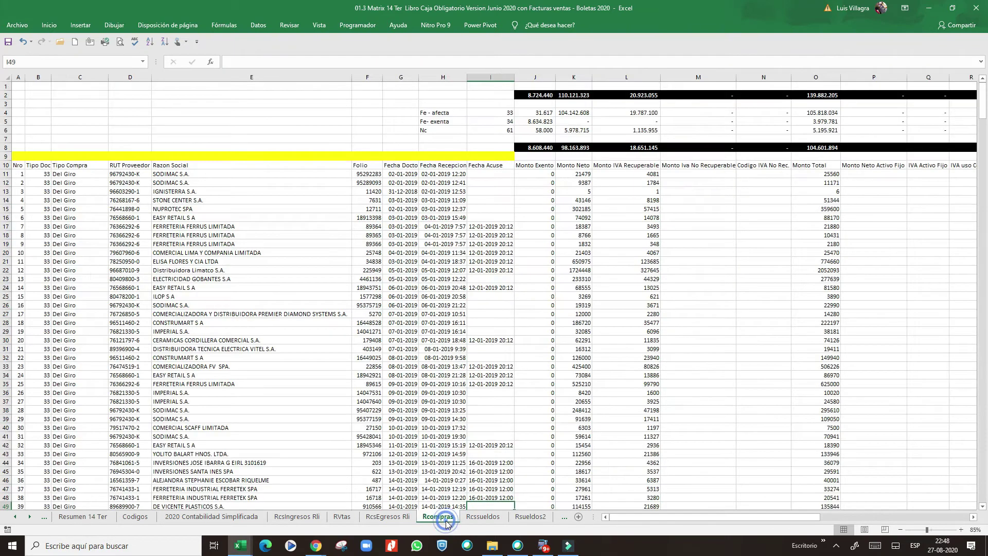
click(483, 517)
click(627, 209)
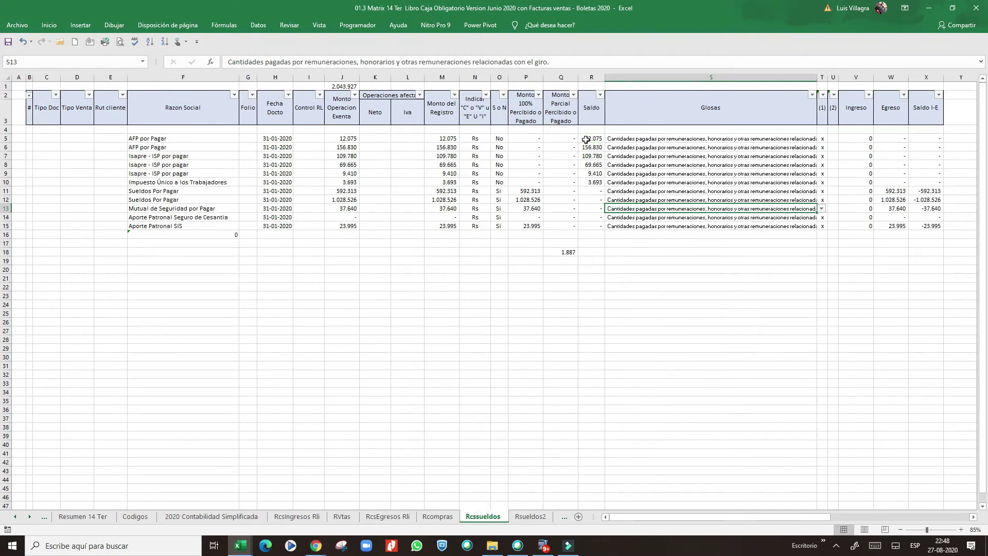
click(592, 182)
click(592, 139)
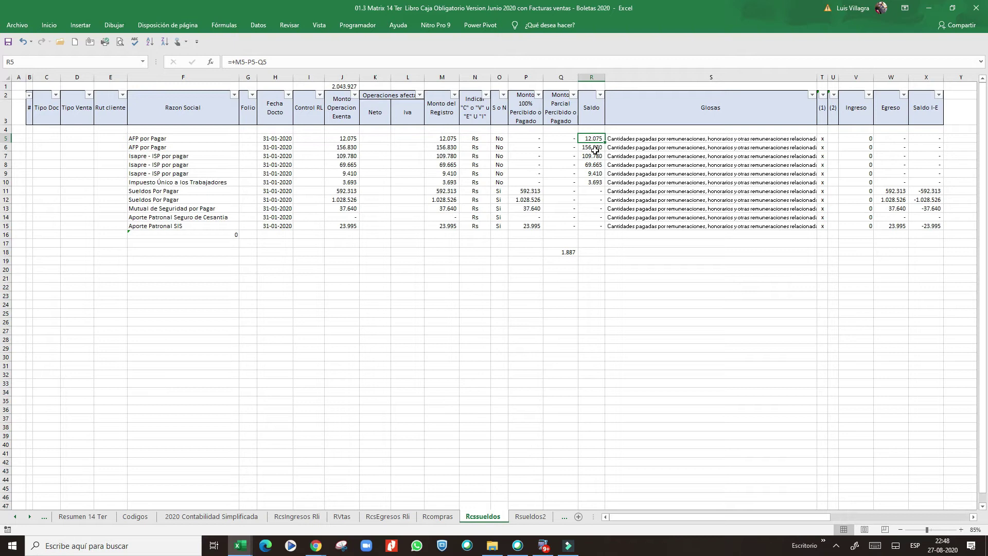
click(575, 191)
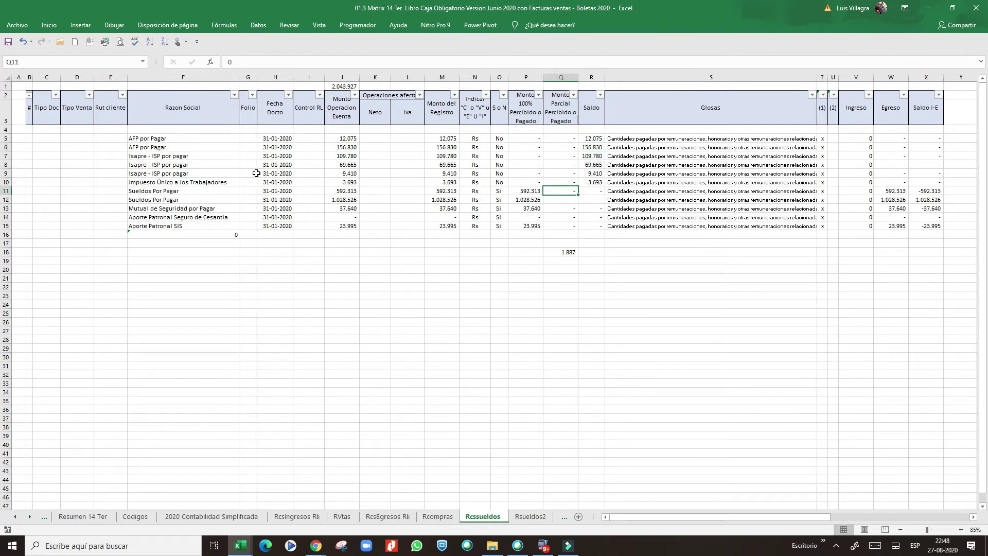
click(203, 155)
click(593, 148)
click(591, 139)
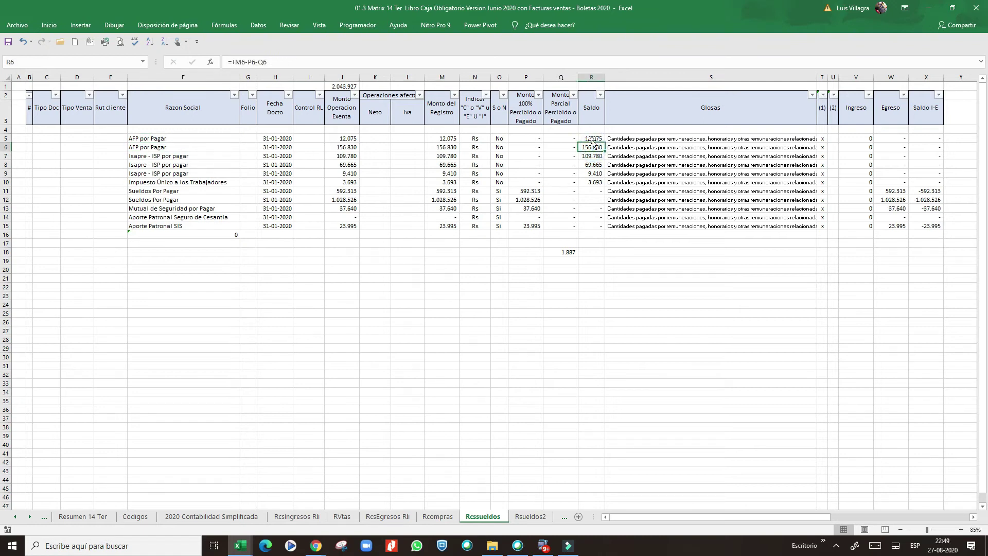
click(556, 254)
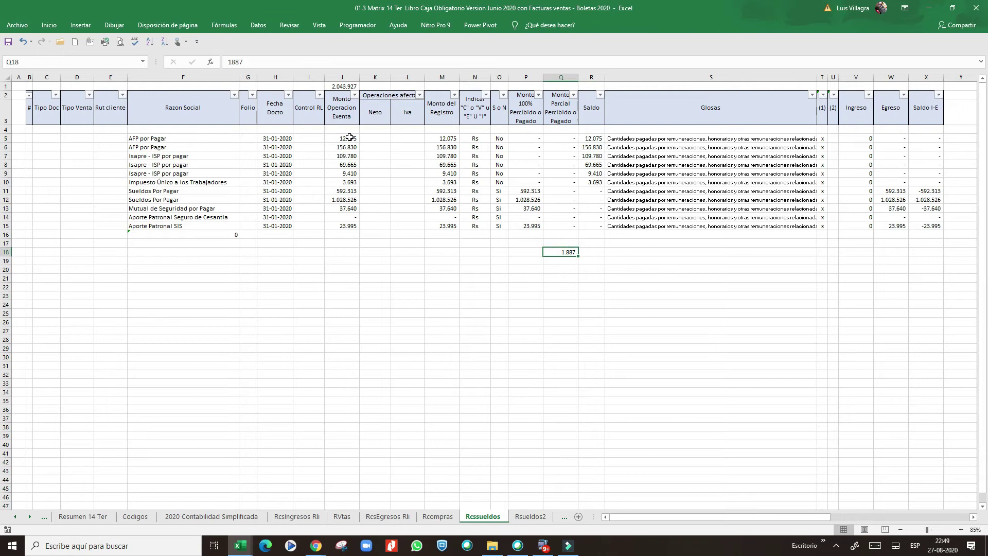
drag(597, 138, 597, 182)
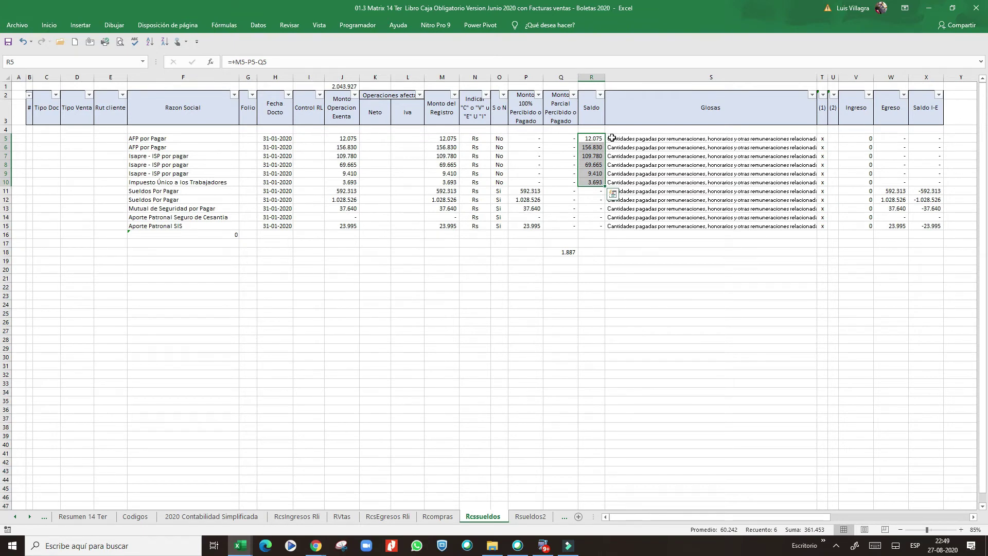
click(565, 256)
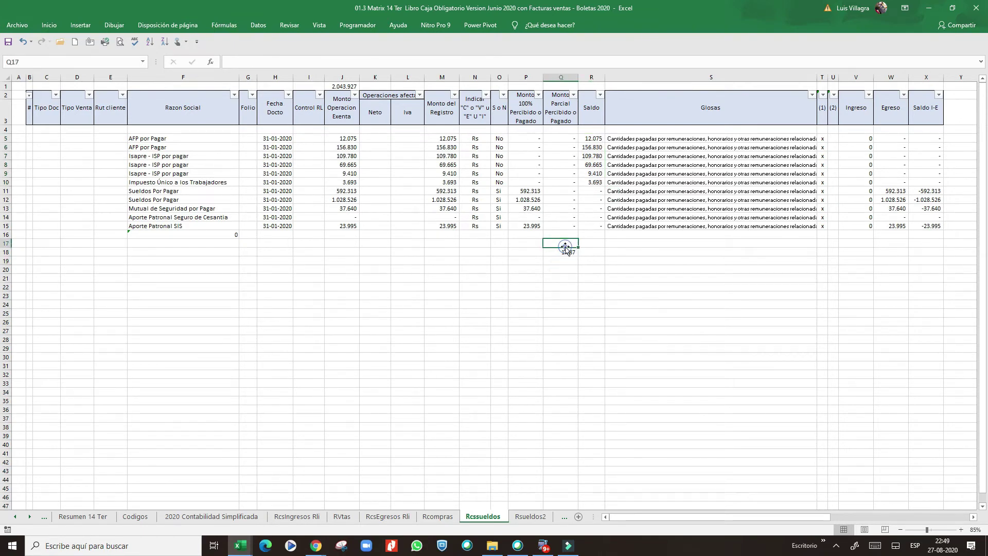
click(224, 200)
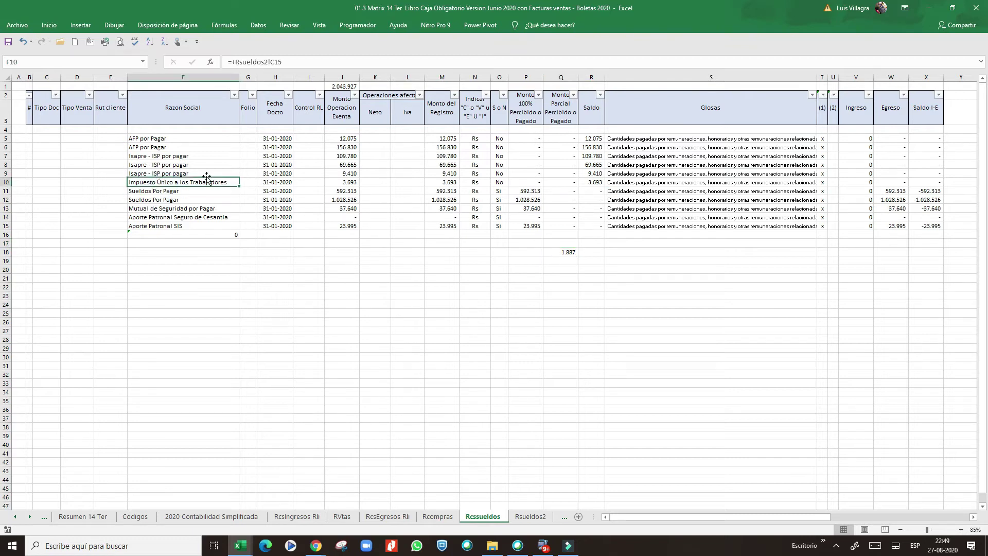
click(172, 209)
click(434, 202)
click(541, 210)
click(186, 209)
click(408, 205)
click(528, 205)
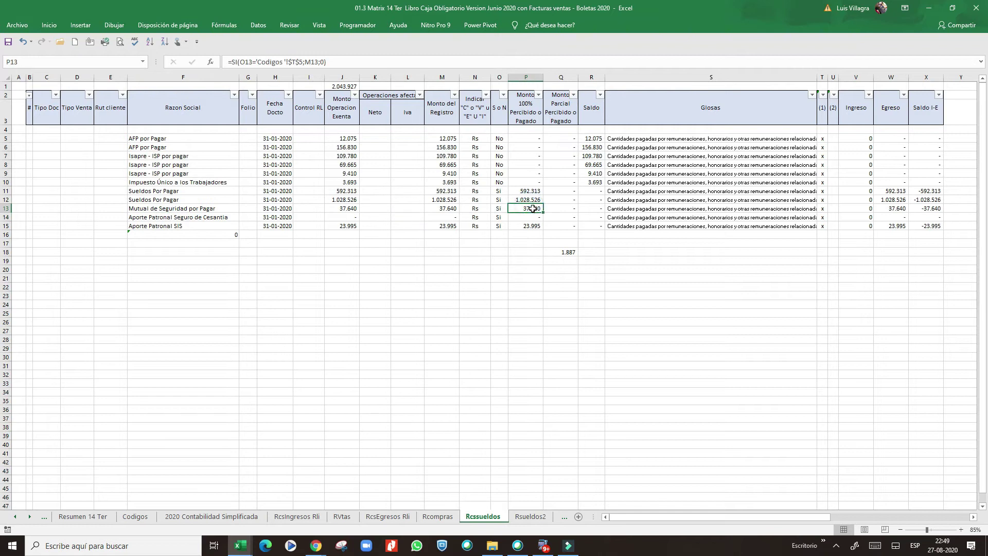
click(338, 207)
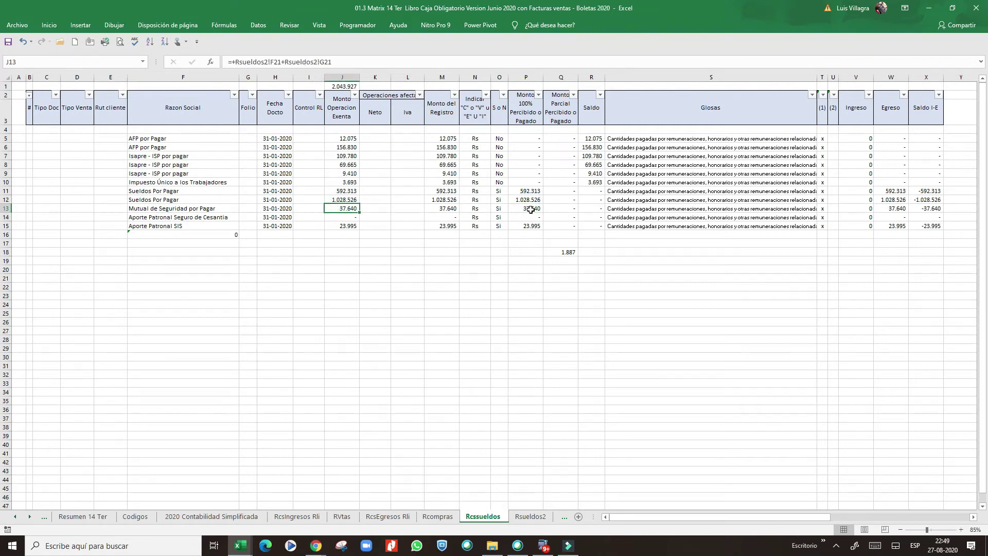
click(531, 209)
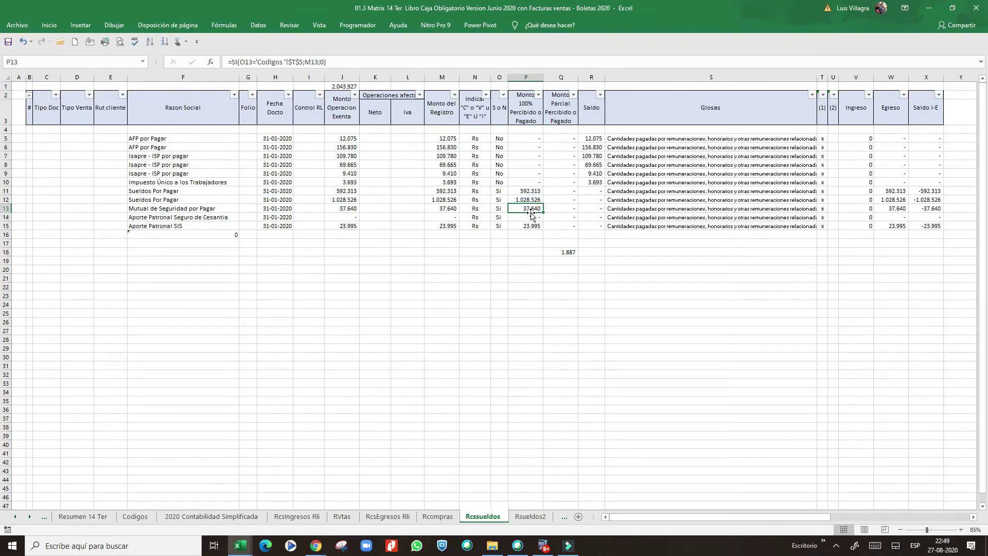
click(901, 210)
click(537, 209)
click(576, 208)
click(499, 209)
click(335, 209)
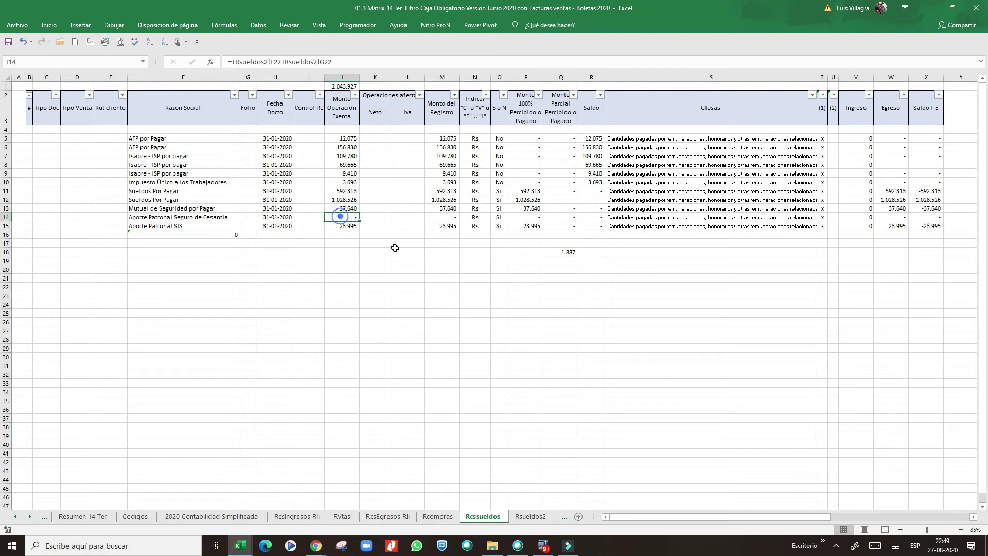
click(564, 252)
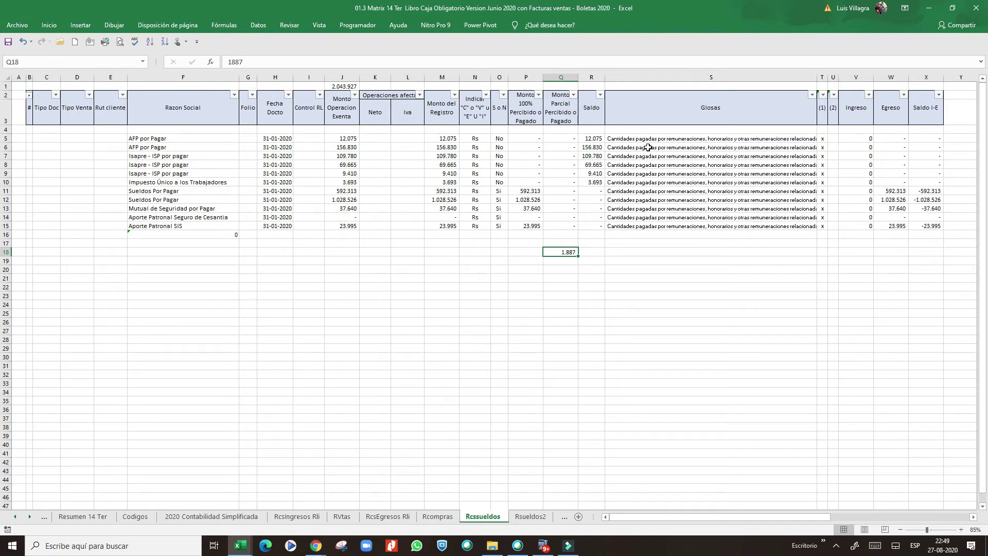
click(672, 156)
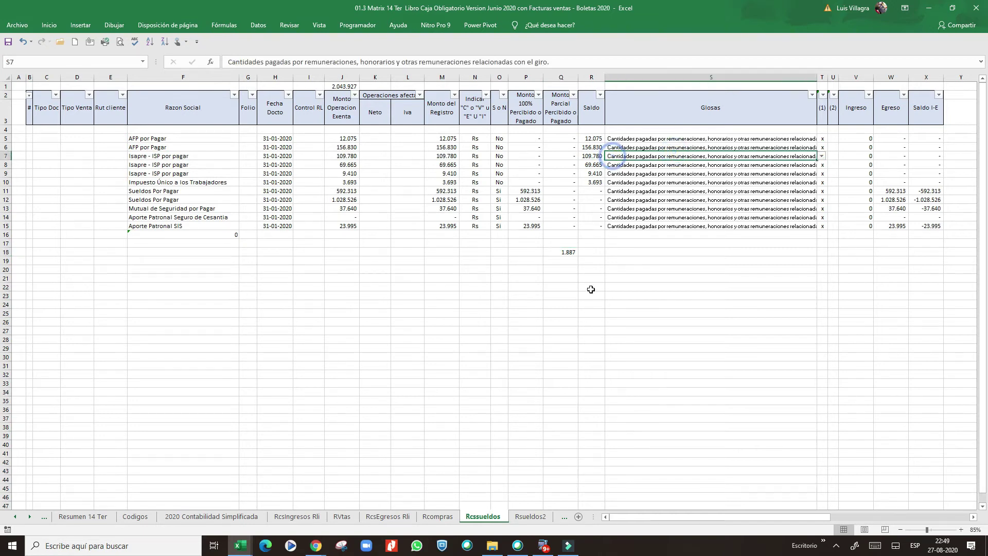
click(530, 516)
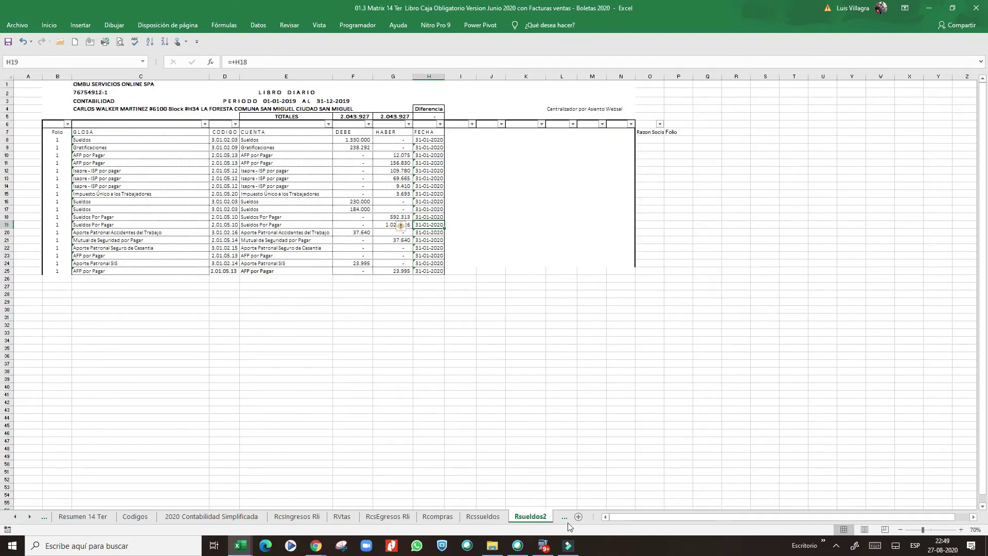
click(389, 153)
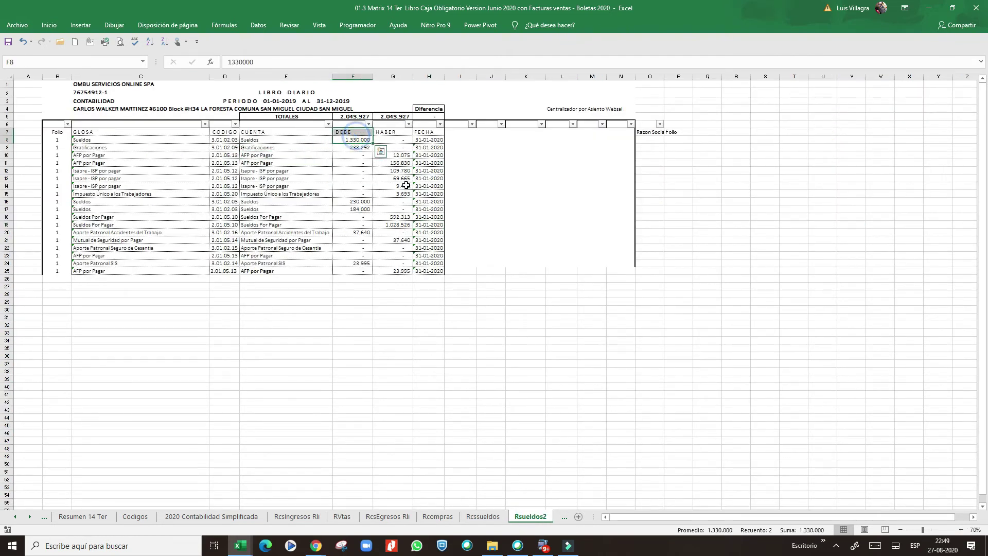
mouse_move(356, 139)
mouse_down()
mouse_move(400, 284)
mouse_move(399, 275)
mouse_up()
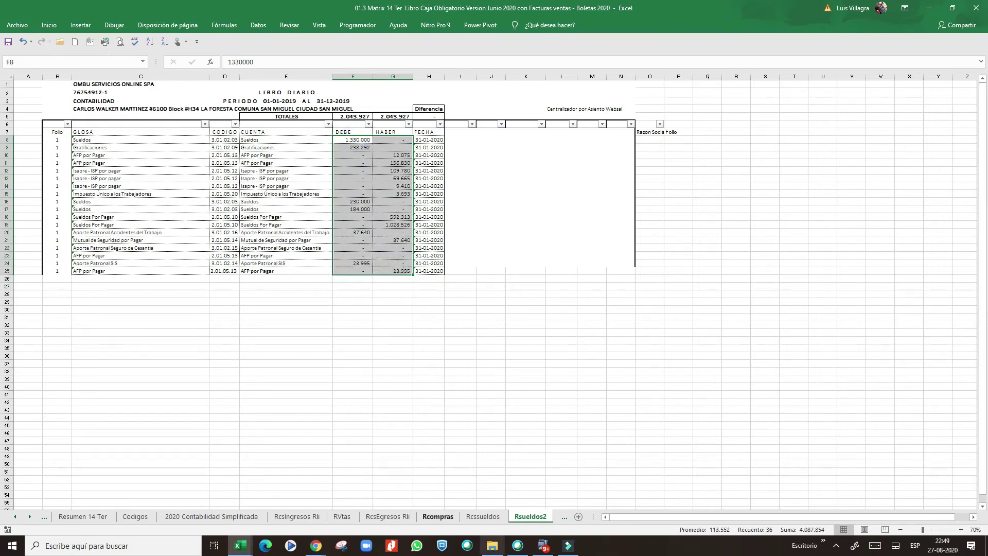
click(482, 517)
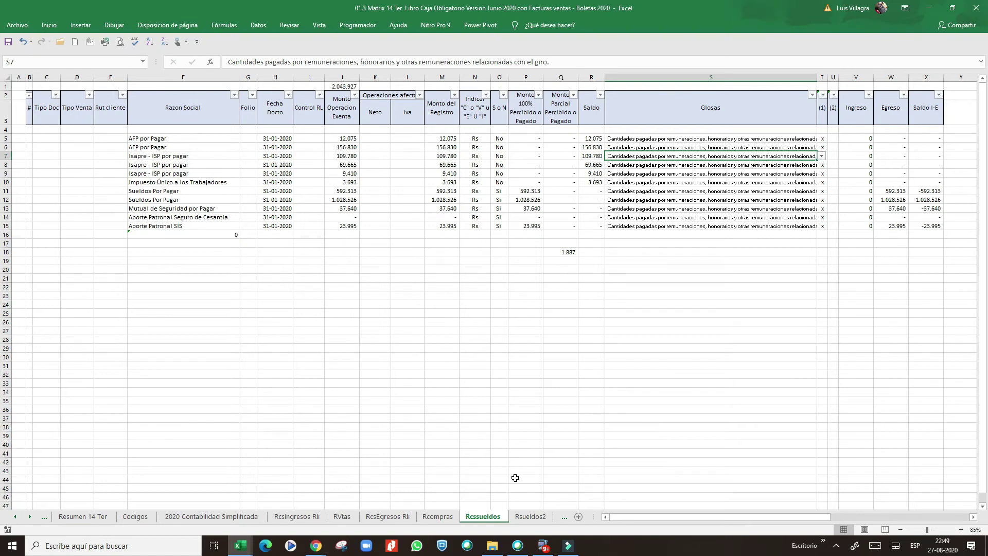
click(535, 519)
click(562, 518)
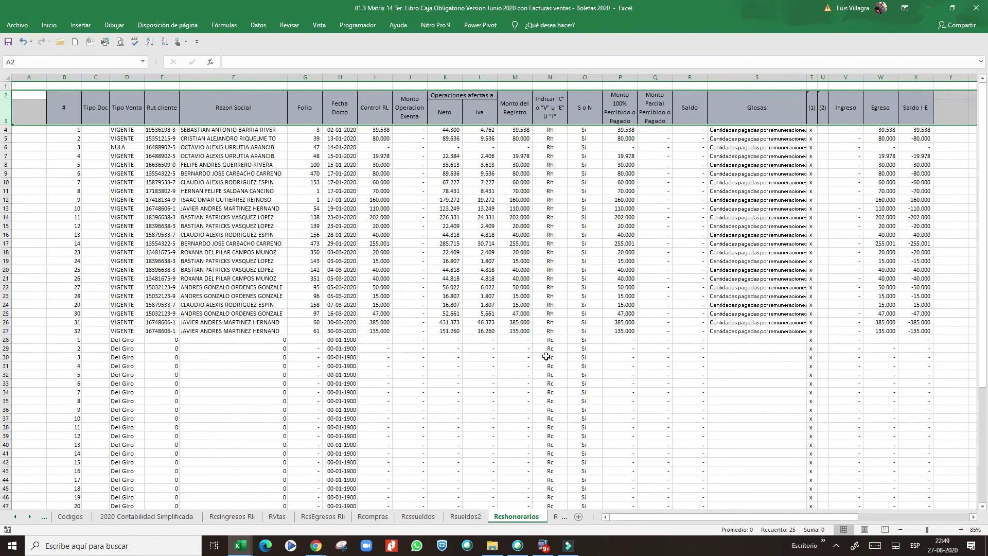
click(555, 518)
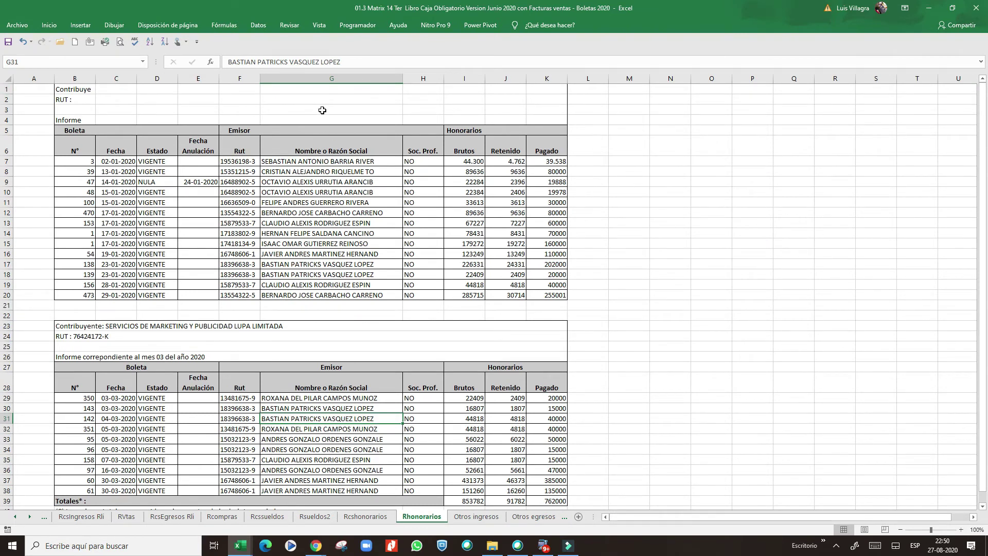
scroll(306, 137, down, 10)
scroll(303, 145, up, 10)
click(155, 183)
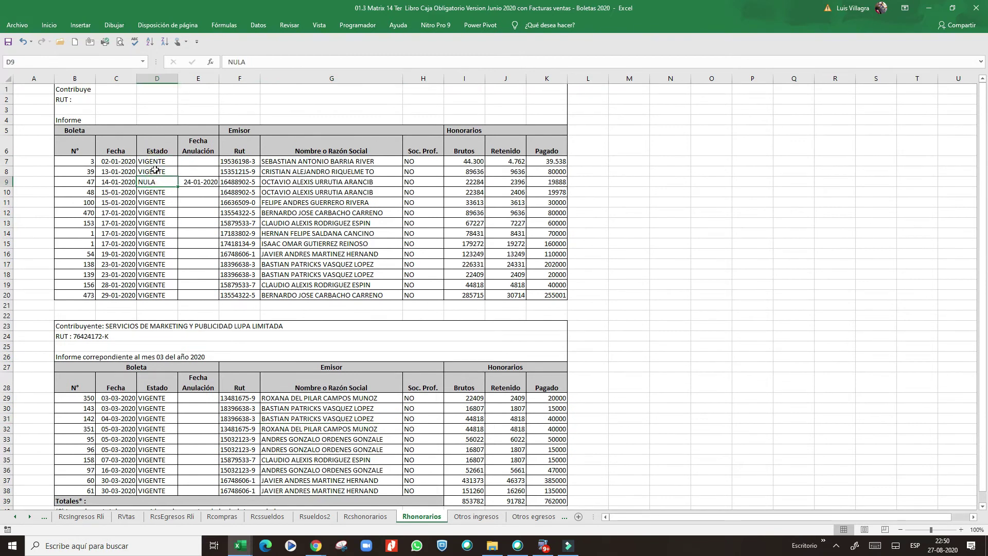
click(151, 201)
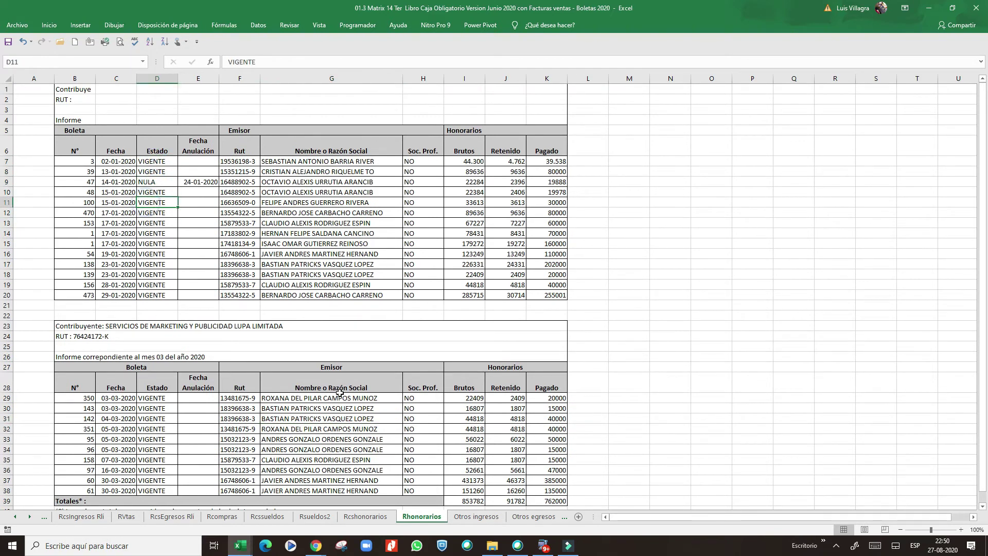
click(376, 517)
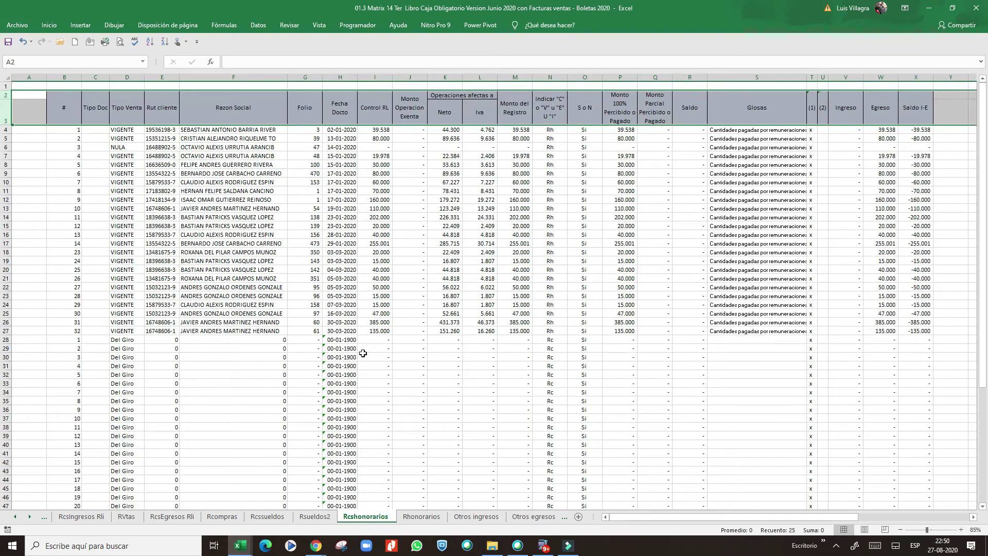
click(118, 146)
click(245, 147)
click(219, 130)
click(353, 129)
click(445, 130)
click(480, 129)
click(378, 129)
click(376, 130)
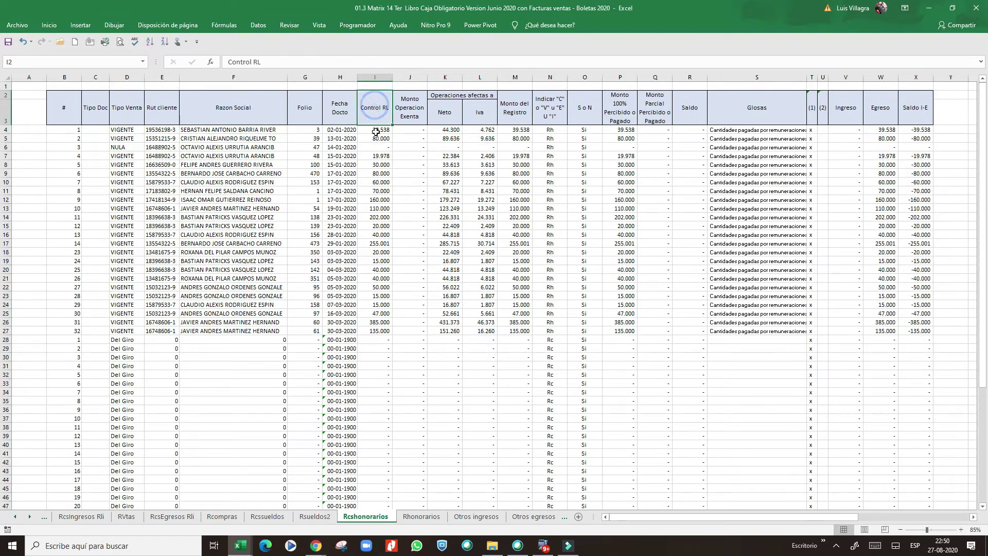
click(378, 165)
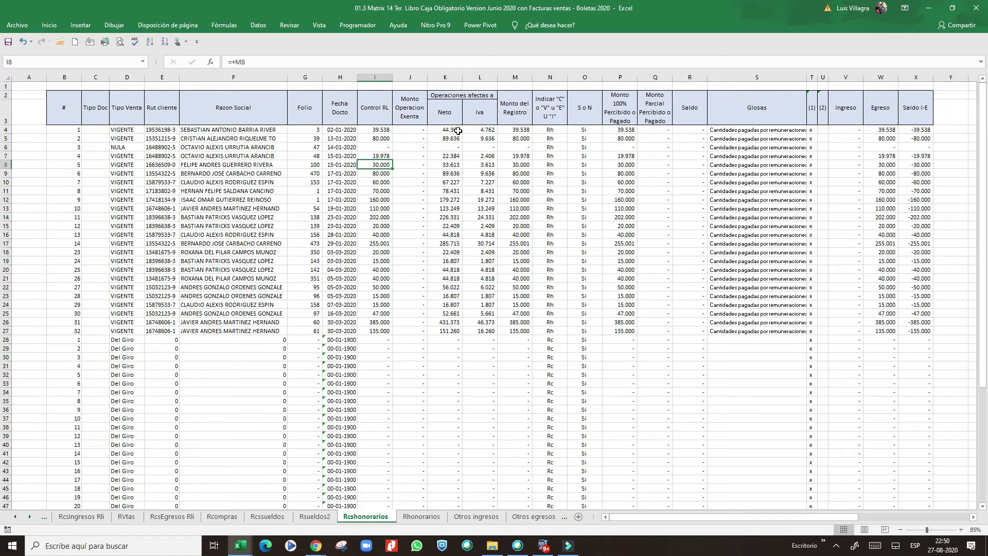
click(386, 131)
click(483, 131)
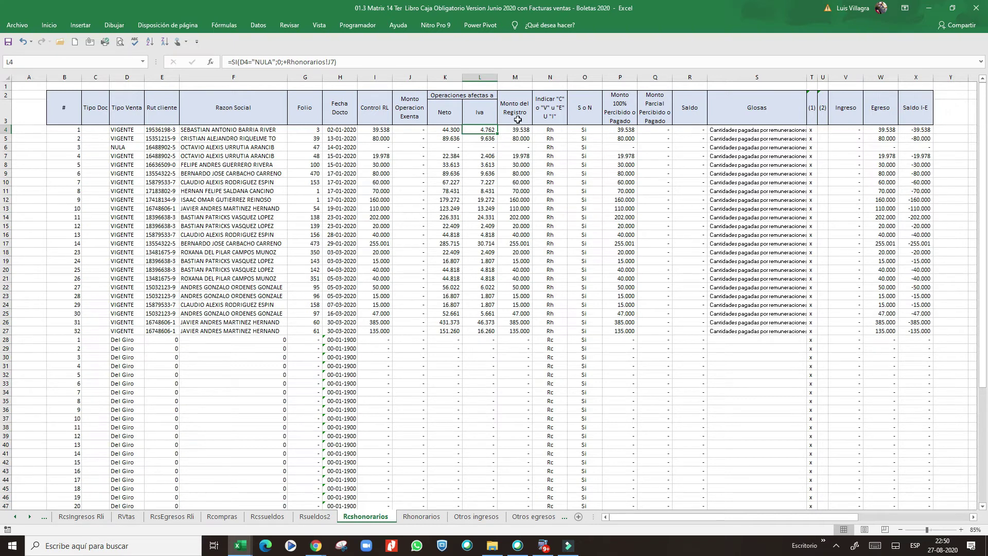
click(479, 366)
click(580, 87)
Step: Enter 1879 in cell O1 of Rcshonorarios
text(19)
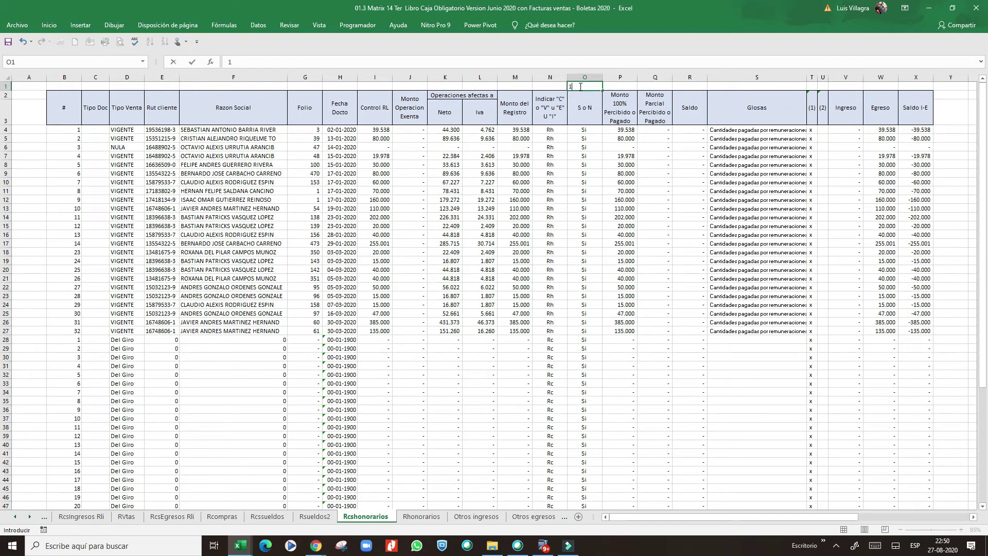
key(Return)
click(580, 87)
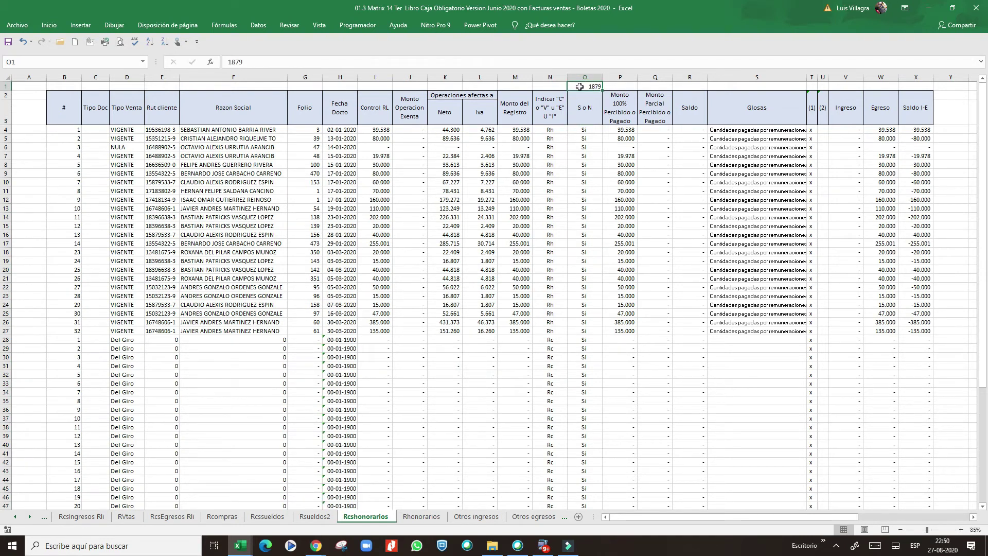
click(584, 77)
Step: Select the first two Iva values and inspect row 4's Control RL and Neto formulas
click(410, 147)
drag(480, 130, 480, 139)
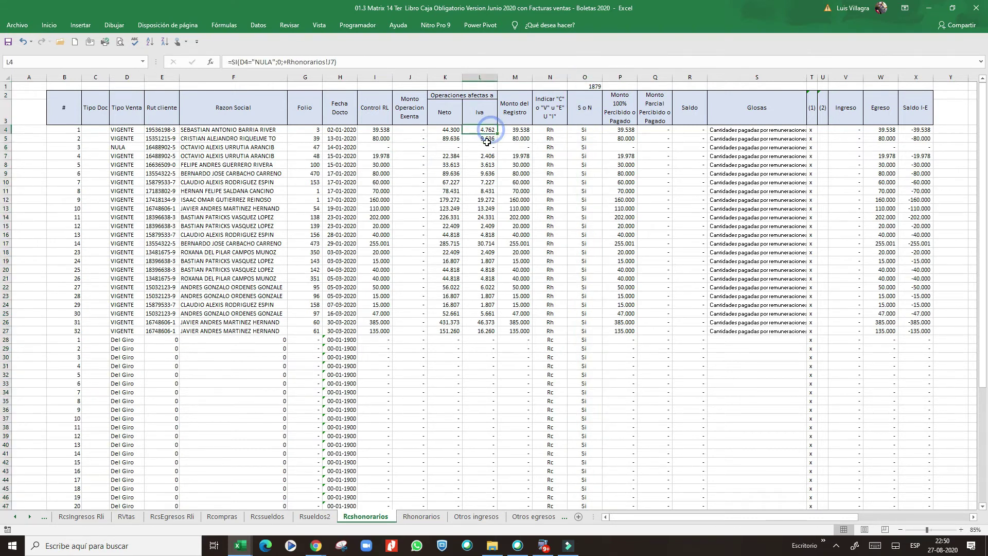
click(375, 130)
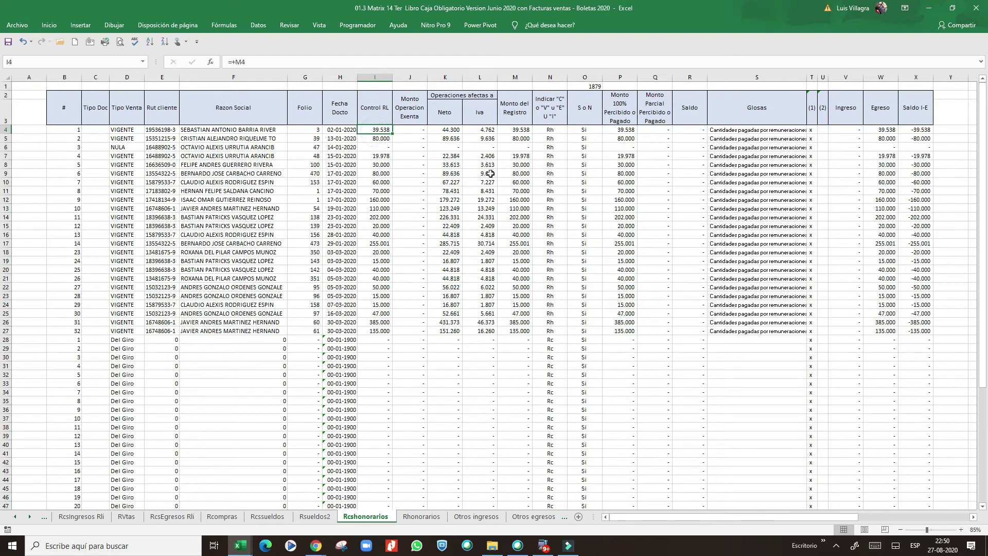
click(450, 129)
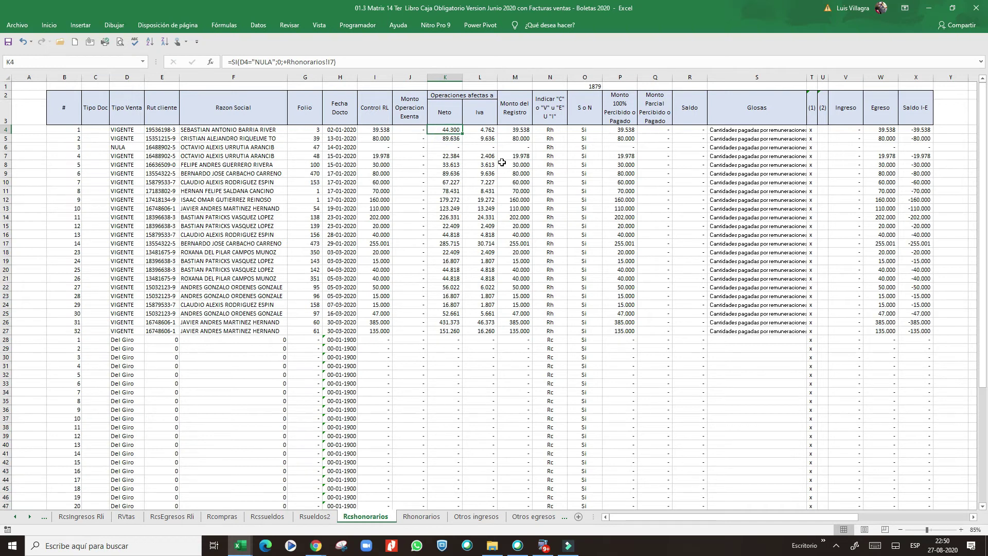
click(373, 128)
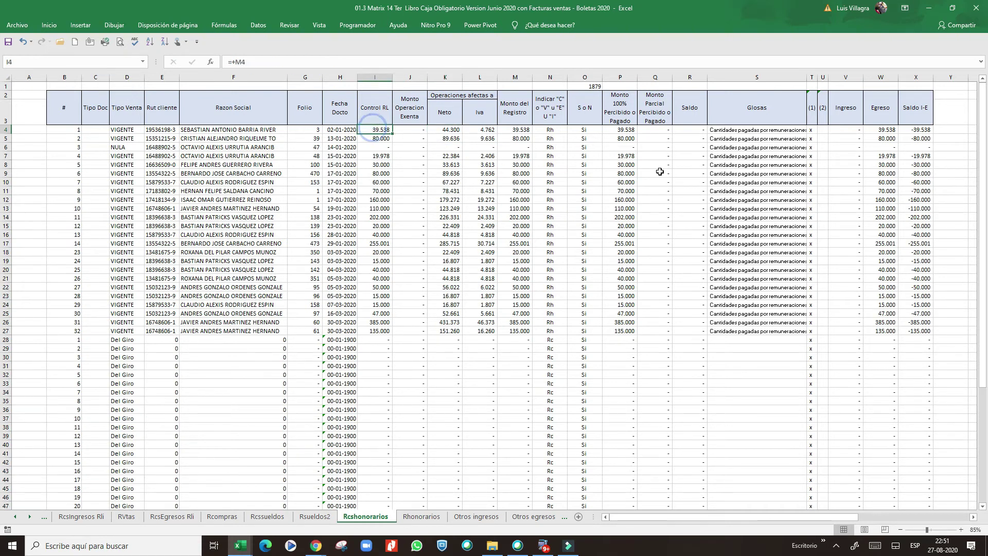
click(381, 128)
Step: Compare the Neto and Iva formulas in rows 4 and 8 and recheck O1
click(455, 130)
click(381, 129)
click(452, 130)
click(492, 130)
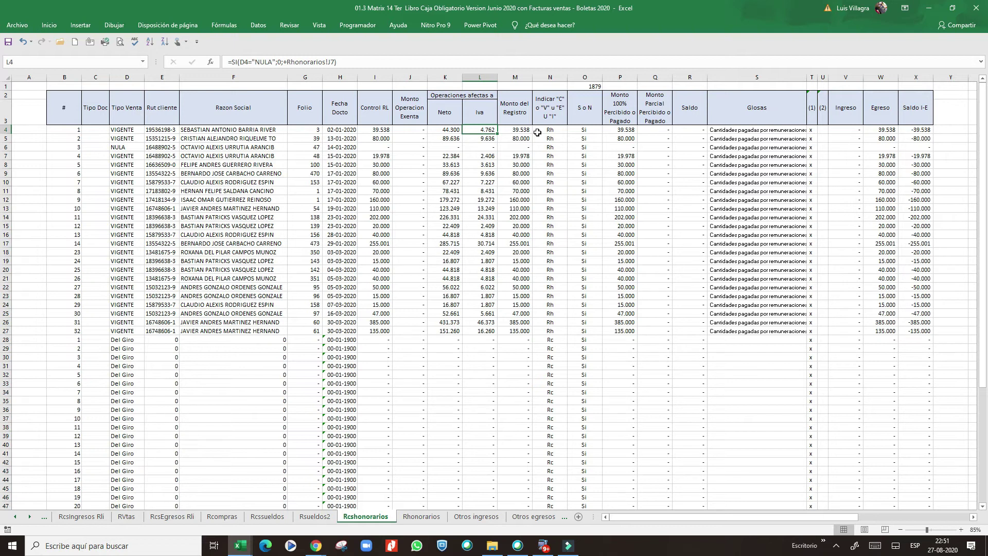
click(592, 86)
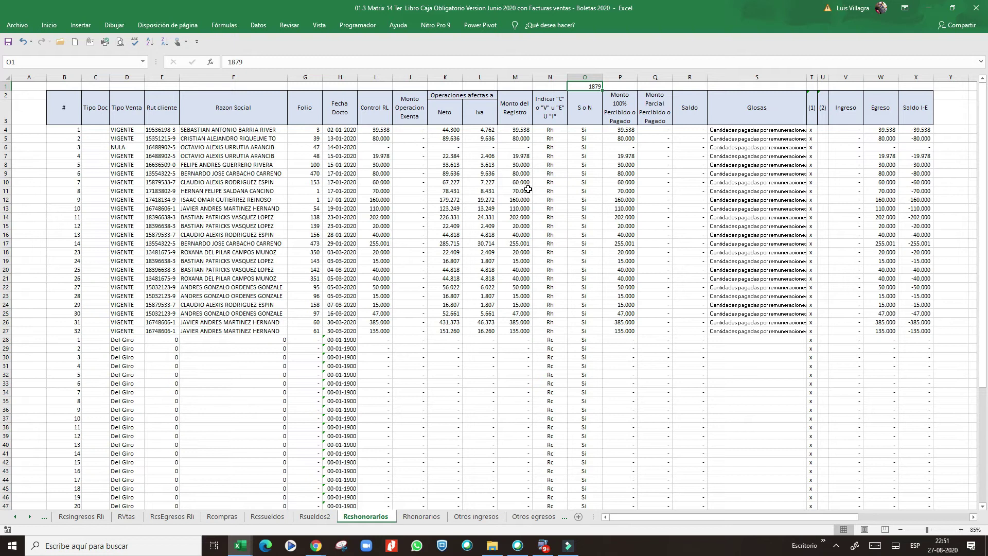
click(490, 163)
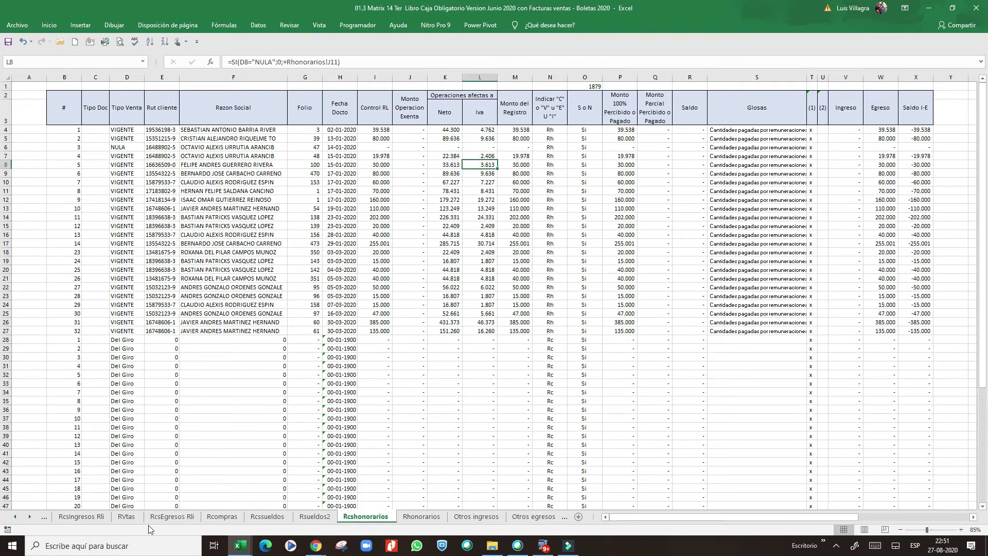
Step: Flip through RVtas, RcsIngresos Rli, 2020 Contabilidad Simplificada and Codigos to Resumen 14 Ter
click(128, 518)
click(74, 518)
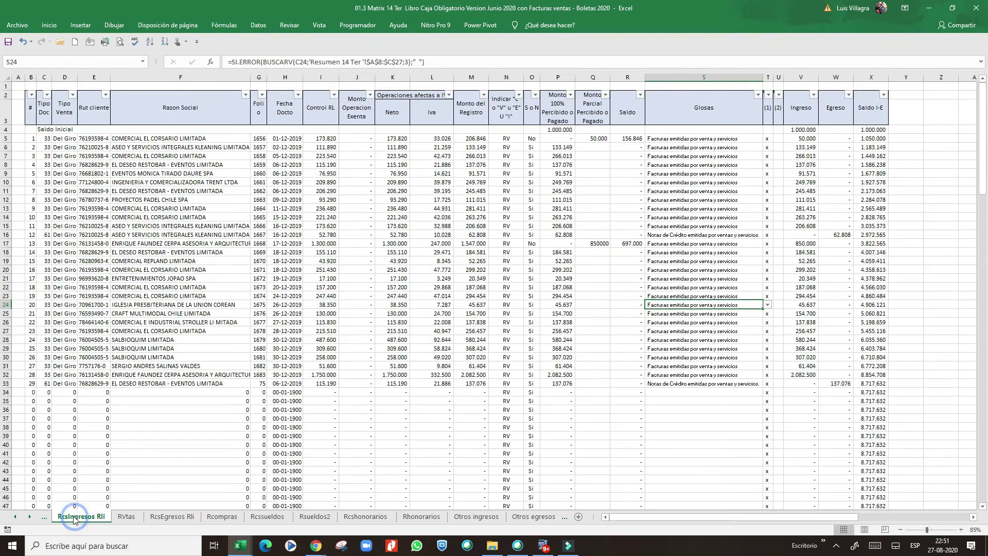
click(16, 517)
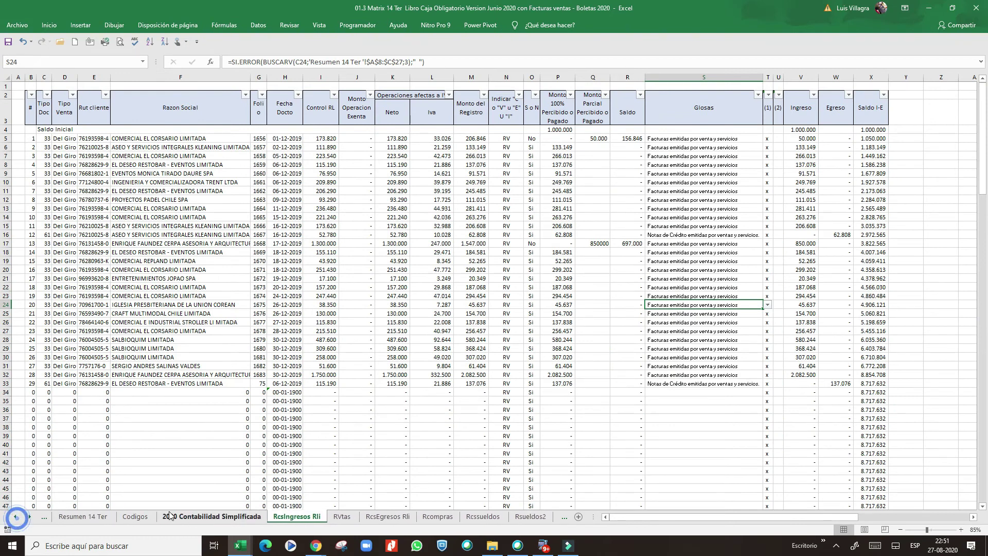
click(173, 516)
click(136, 517)
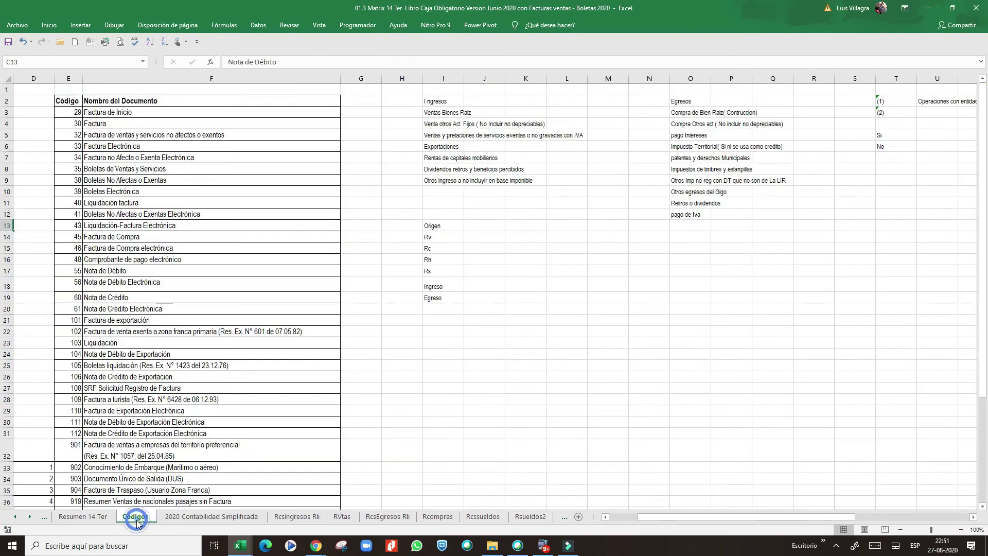
click(72, 517)
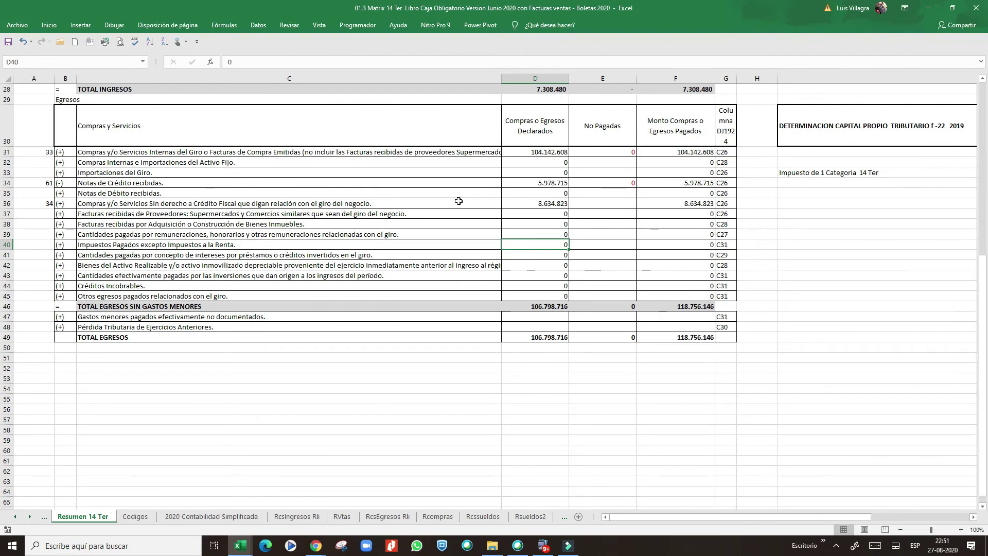
Step: Read Resumen 14 Ter expense lines 40–42, then move via Rsueldos2 and Rcshonorarios to Rhonorarios
click(144, 253)
click(261, 265)
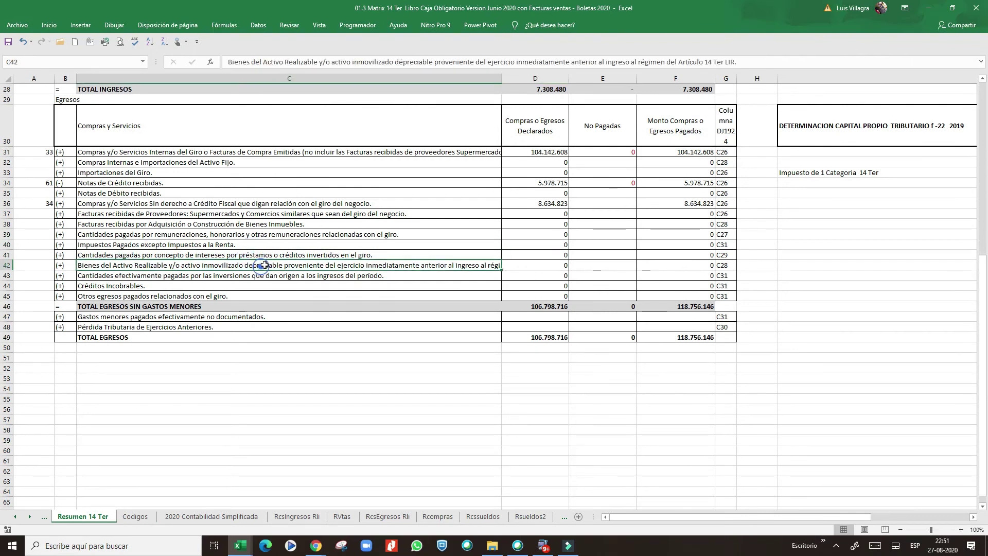
click(282, 255)
click(285, 245)
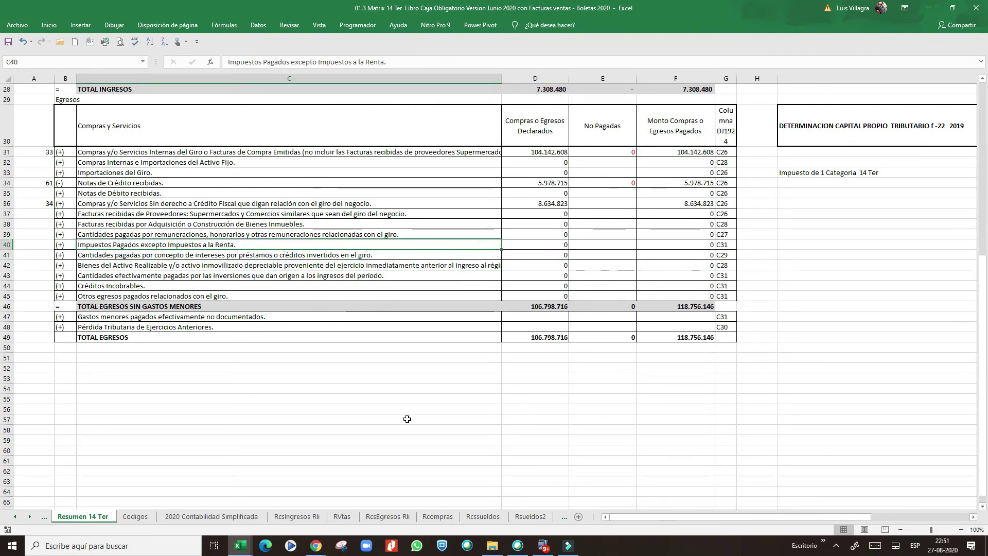
click(530, 516)
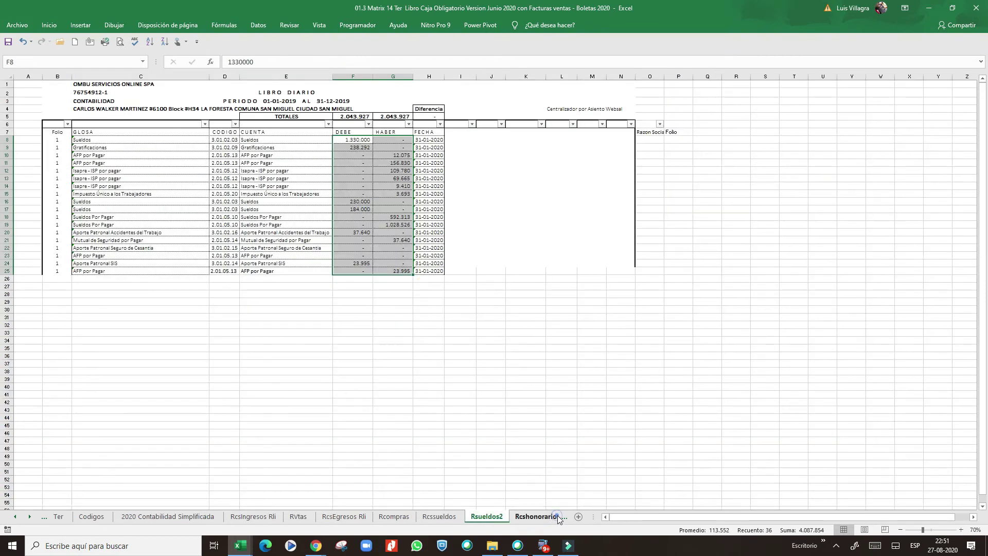
click(538, 517)
click(556, 517)
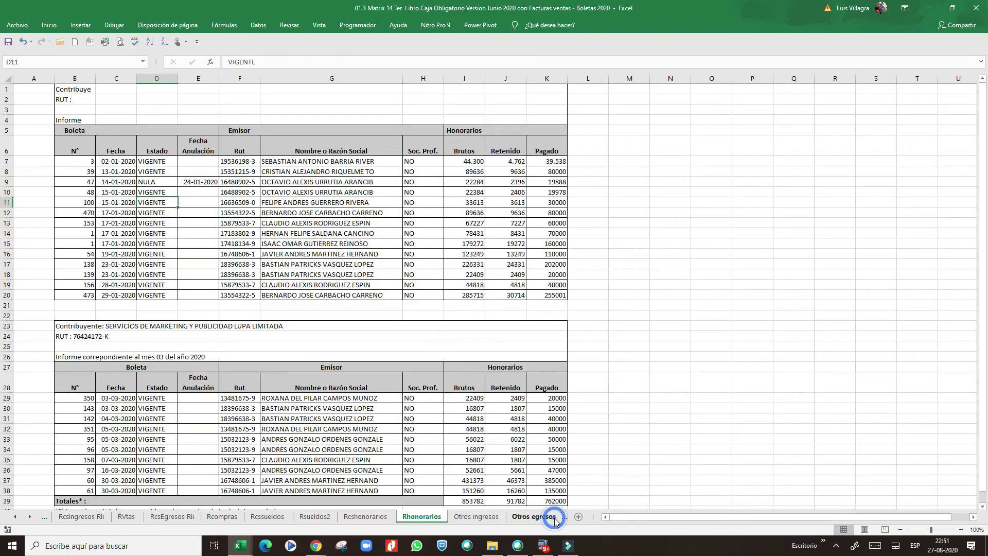
Step: On Otros ingresos, set the S5 glosa to 'Ingreso diferido imputado en el ejercicio'
click(481, 516)
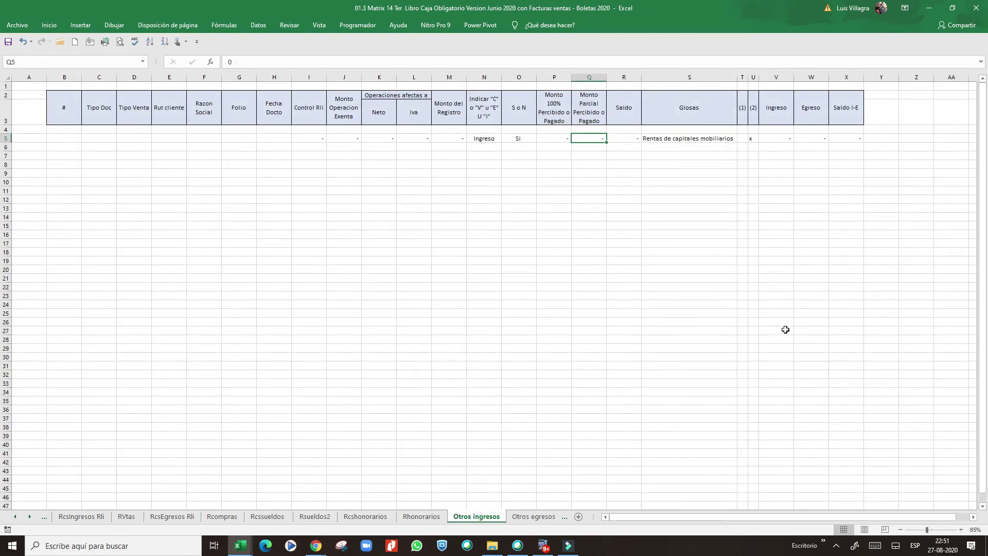
click(464, 139)
click(726, 139)
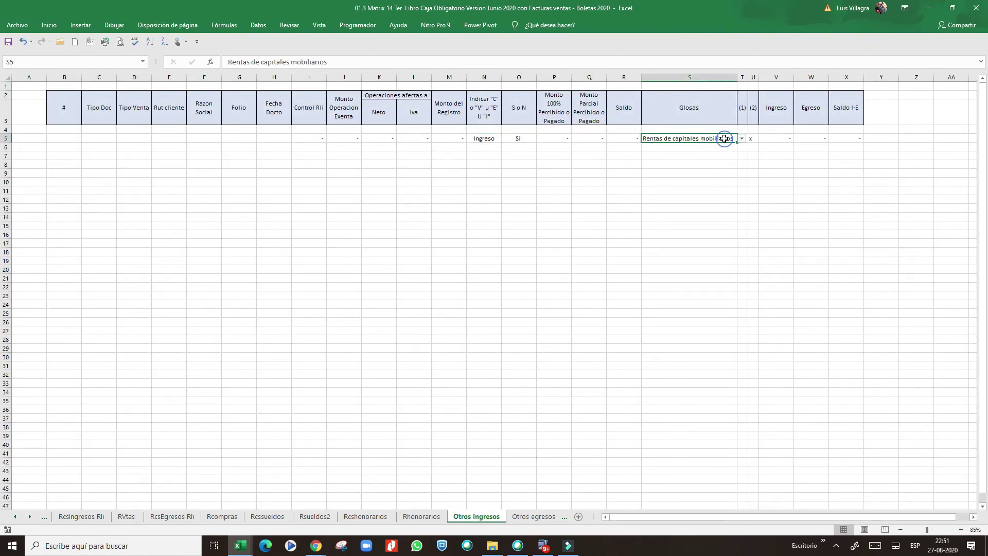
click(742, 139)
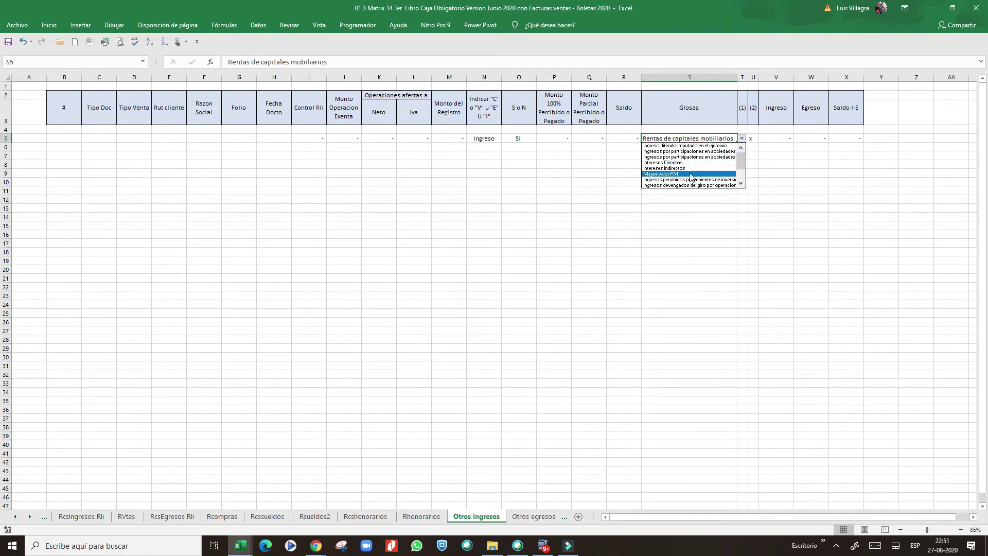
click(690, 146)
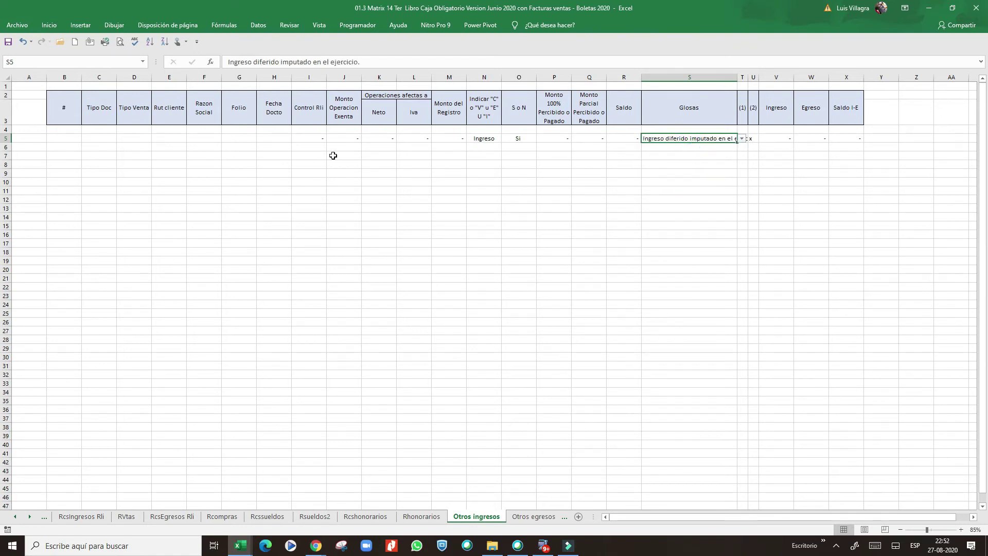
Step: Check the updated income row, then view the 1.520.000 expense row on Otros egresos
click(133, 147)
click(274, 139)
click(692, 138)
click(769, 139)
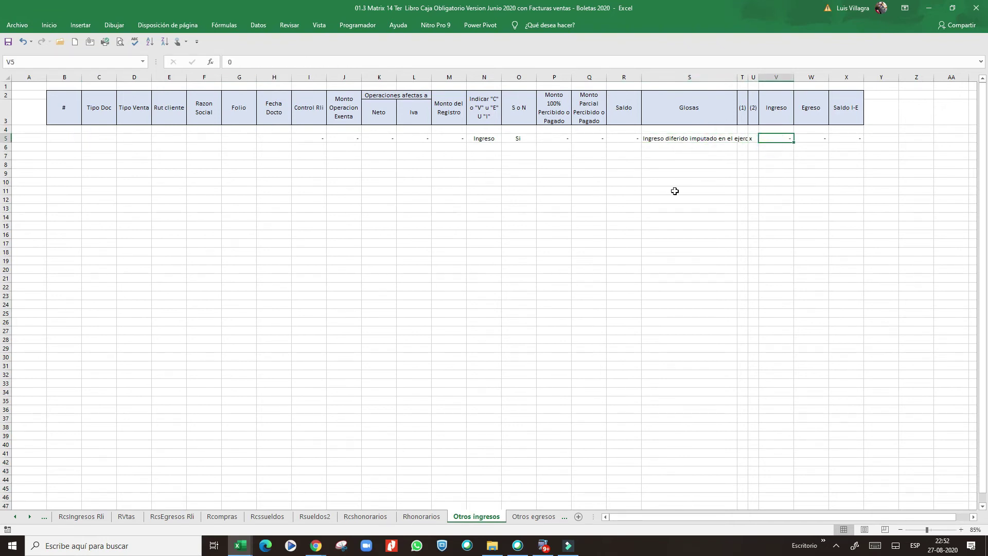
click(525, 517)
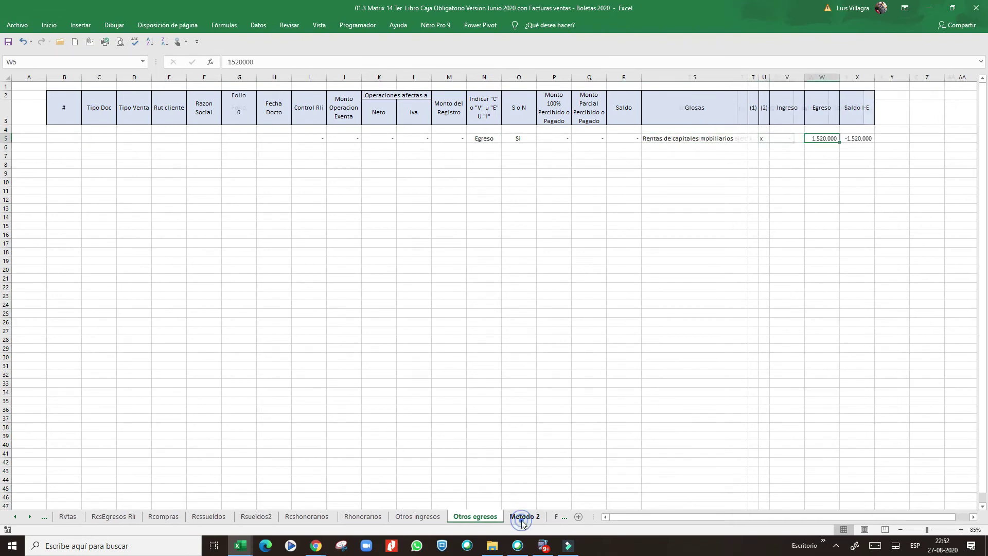
click(692, 138)
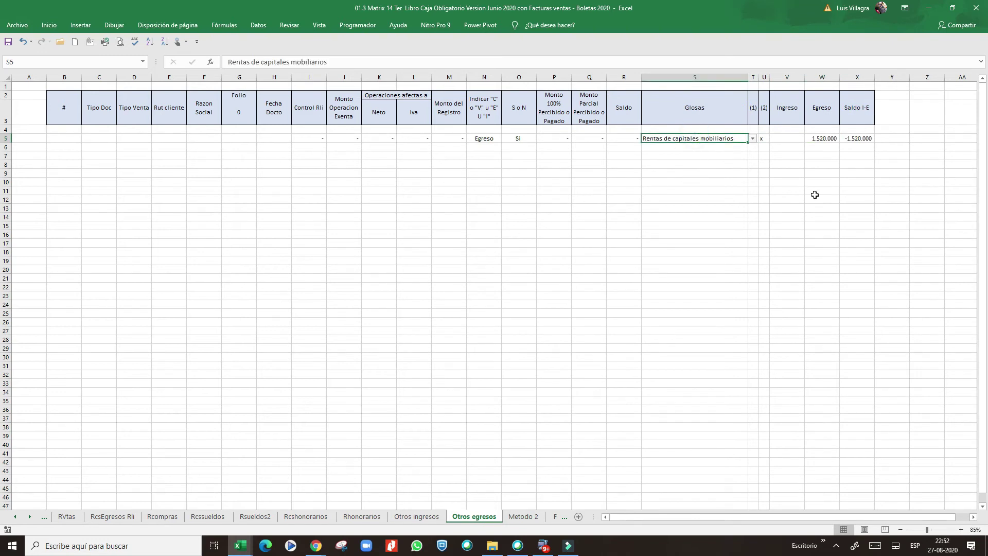
Step: Review the expense and other-income lines on Resumen 14 Ter, then return to 2020 Contabilidad Simplificada
click(12, 519)
click(169, 517)
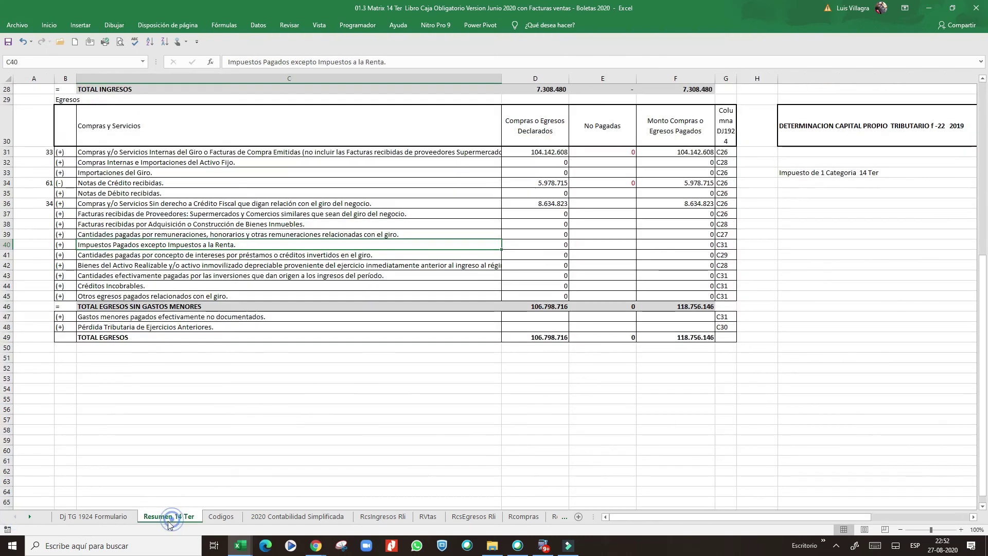
drag(131, 242, 127, 290)
scroll(192, 309, up, 9)
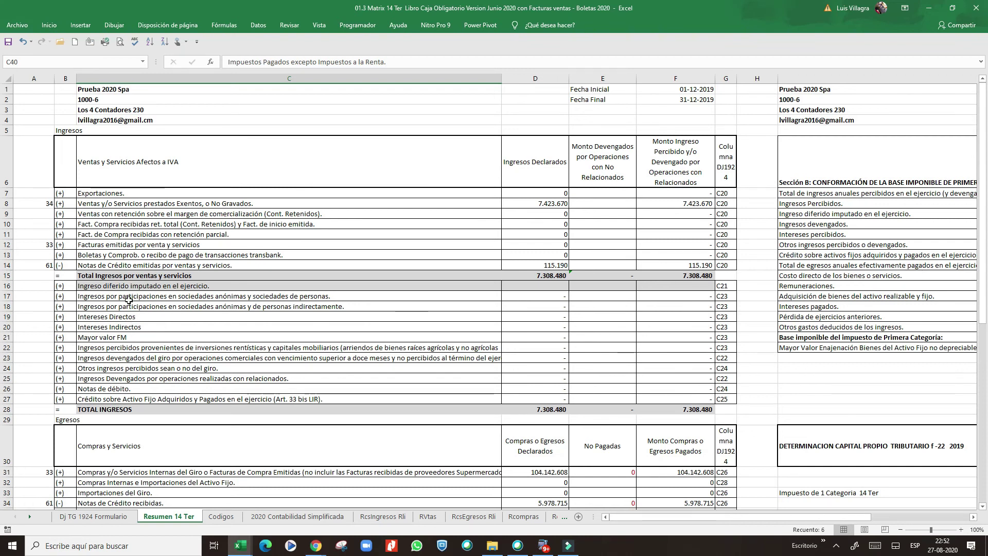
drag(129, 297, 139, 395)
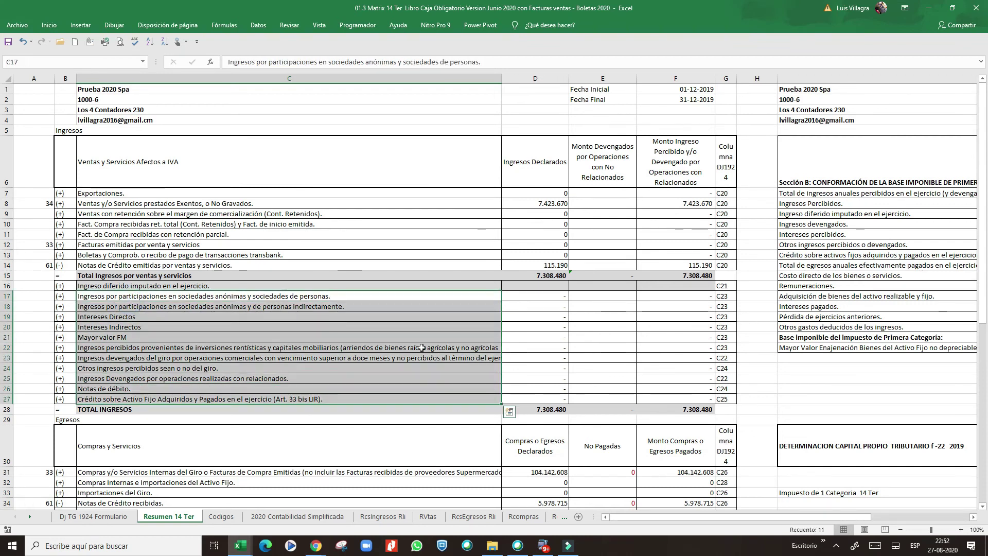
click(456, 337)
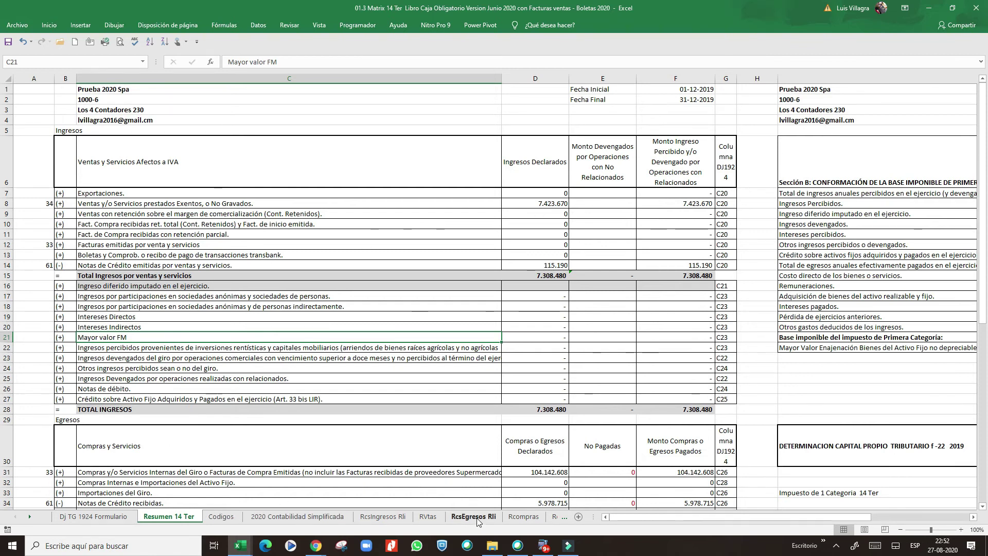
click(272, 517)
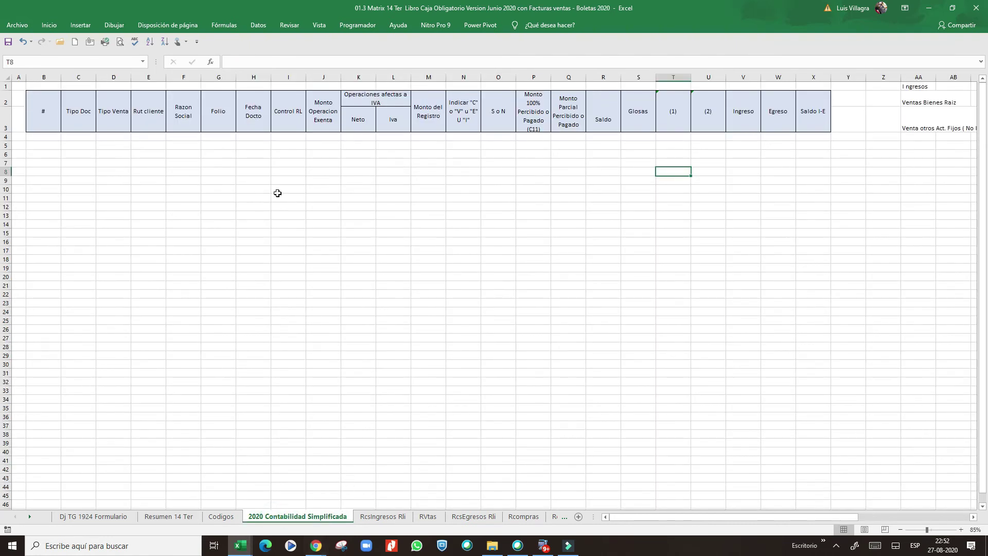
Step: Copy RcsIngresos Rli rows B4:X33 and paste them at B5 of 2020 Contabilidad Simplificada
click(382, 517)
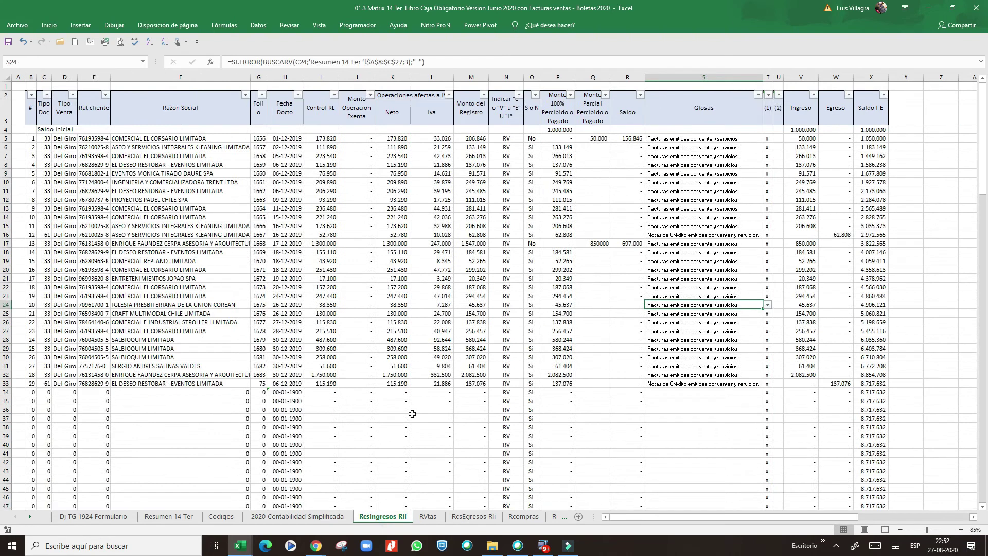
drag(32, 132, 870, 382)
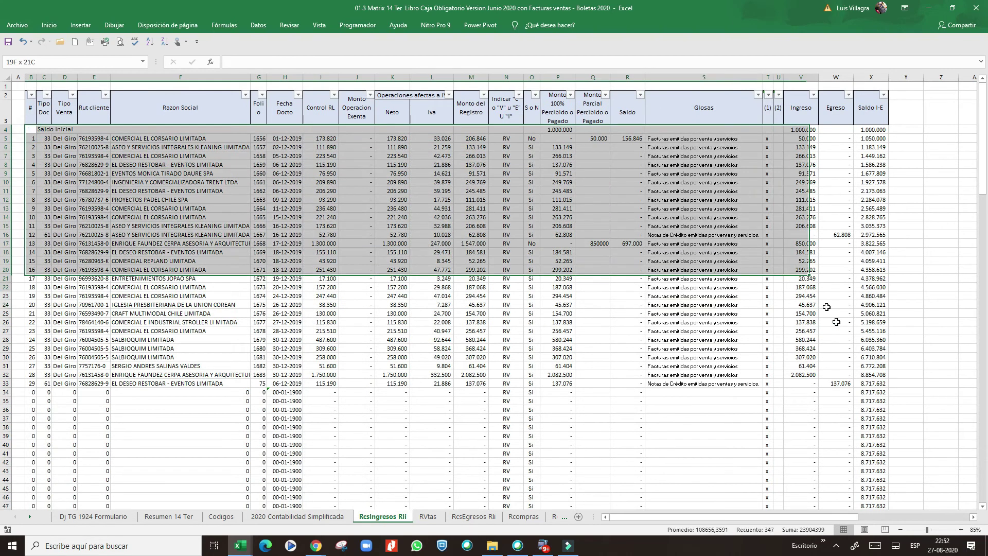
right_click(283, 246)
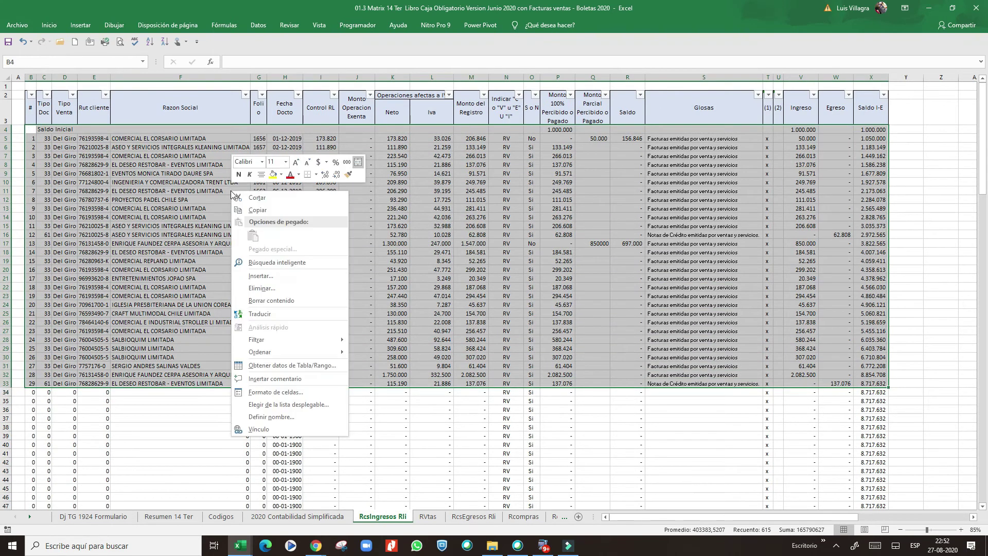
click(255, 205)
click(297, 517)
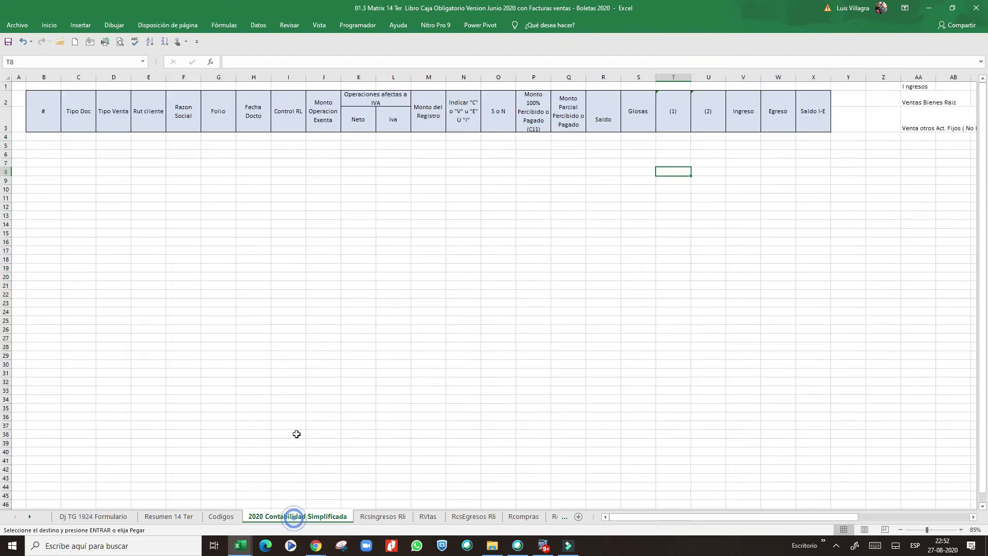
right_click(36, 142)
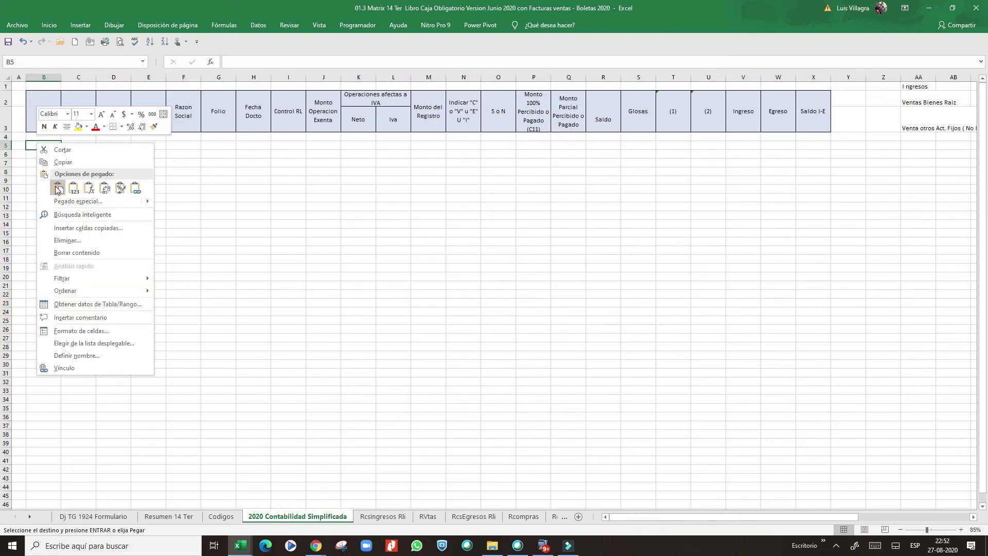
click(55, 186)
click(395, 201)
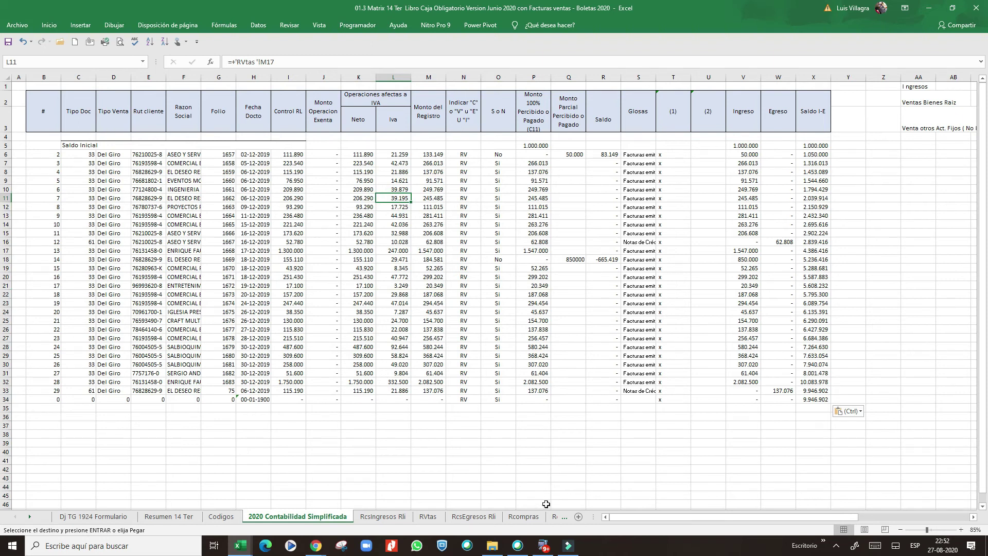
Step: Select the expense rows on the RcsEgresos Rli sheet
click(473, 517)
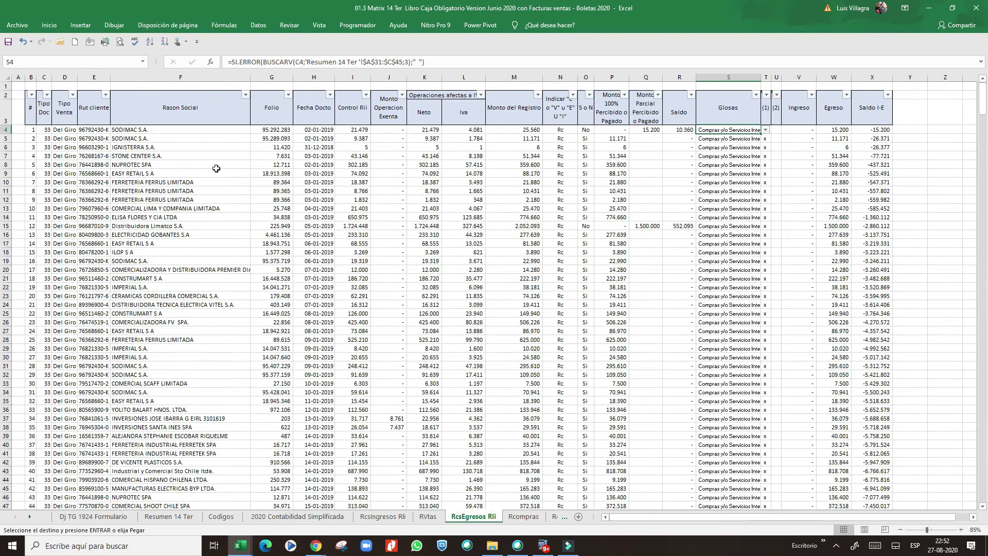
drag(29, 129, 862, 521)
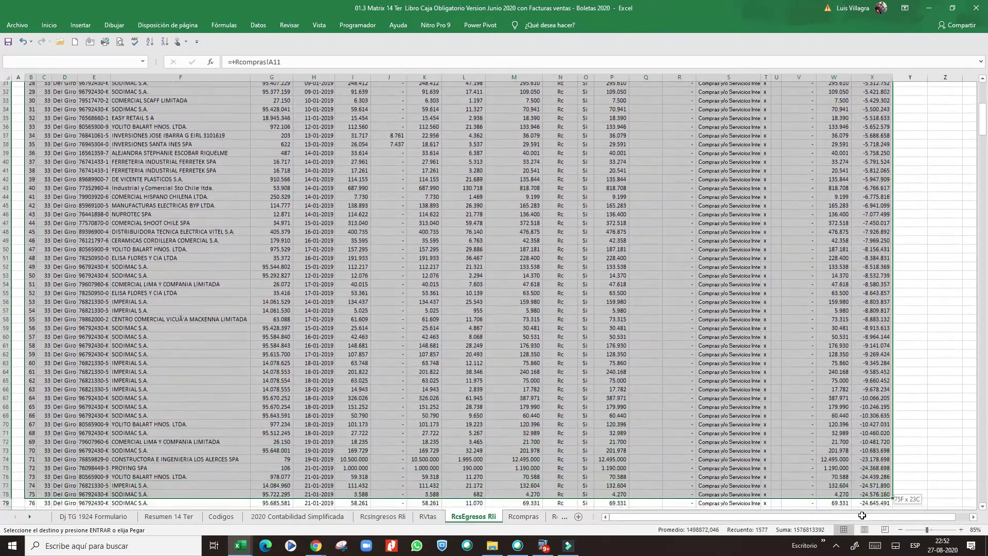
mouse_move(862, 521)
mouse_down()
mouse_move(869, 493)
mouse_move(870, 507)
mouse_up()
click(721, 305)
scroll(585, 149, up, 12)
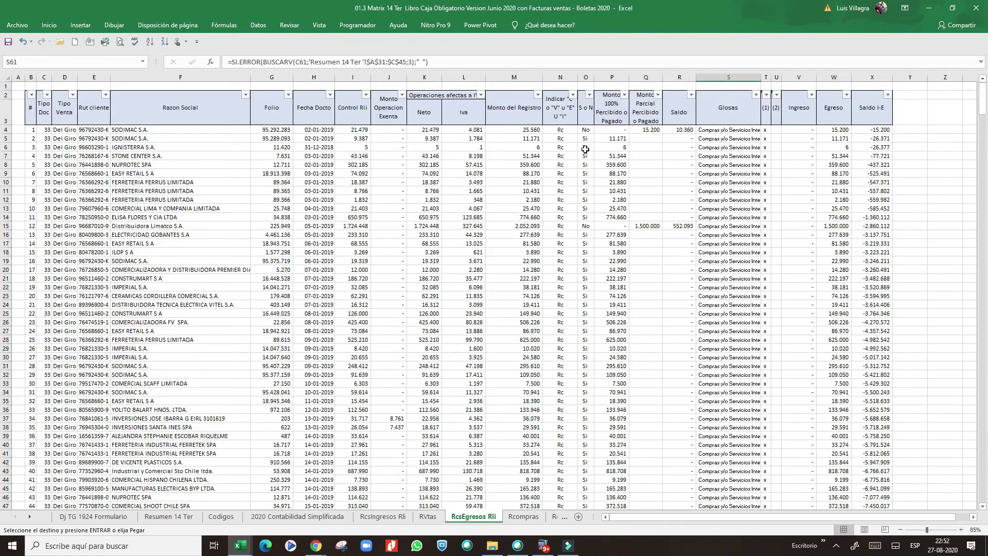
click(665, 244)
click(650, 178)
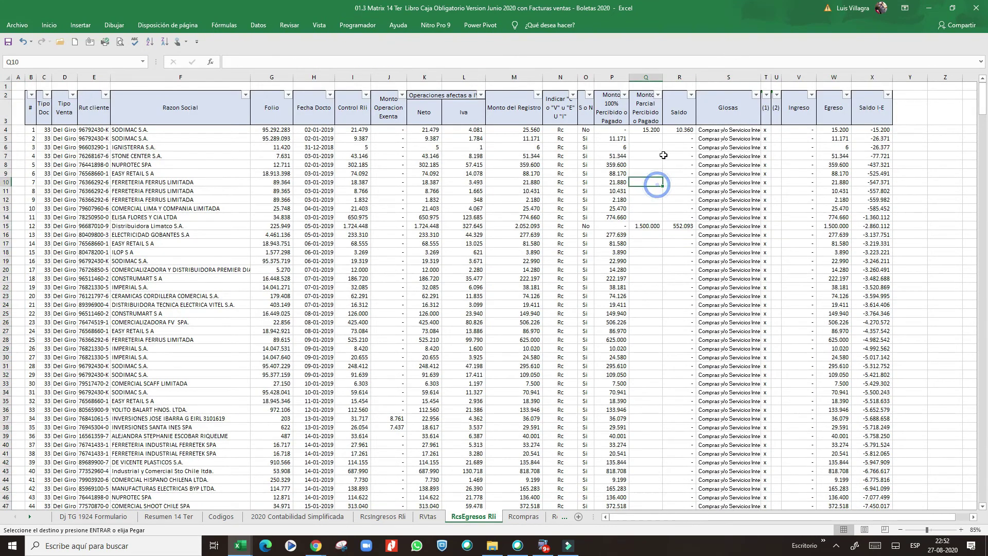
click(665, 226)
click(689, 156)
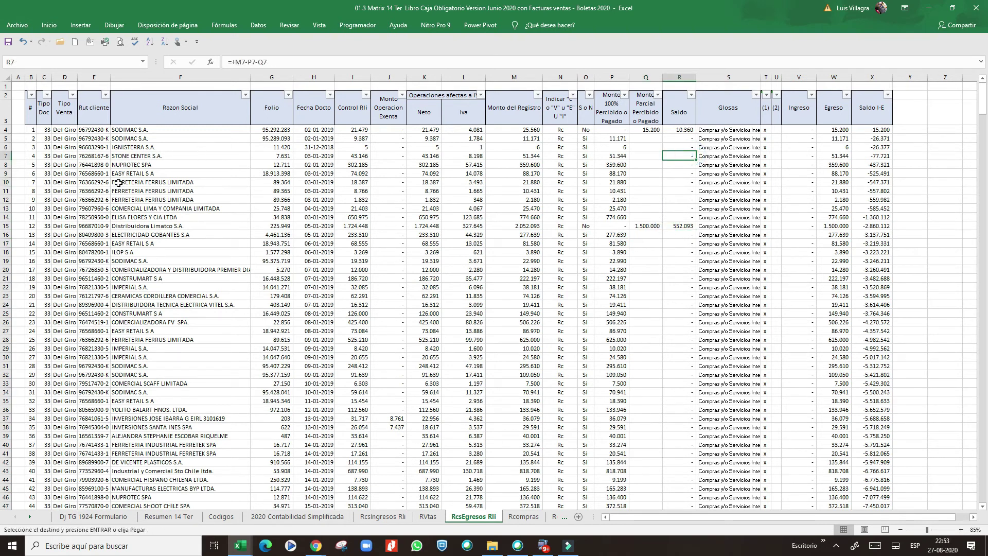
click(157, 287)
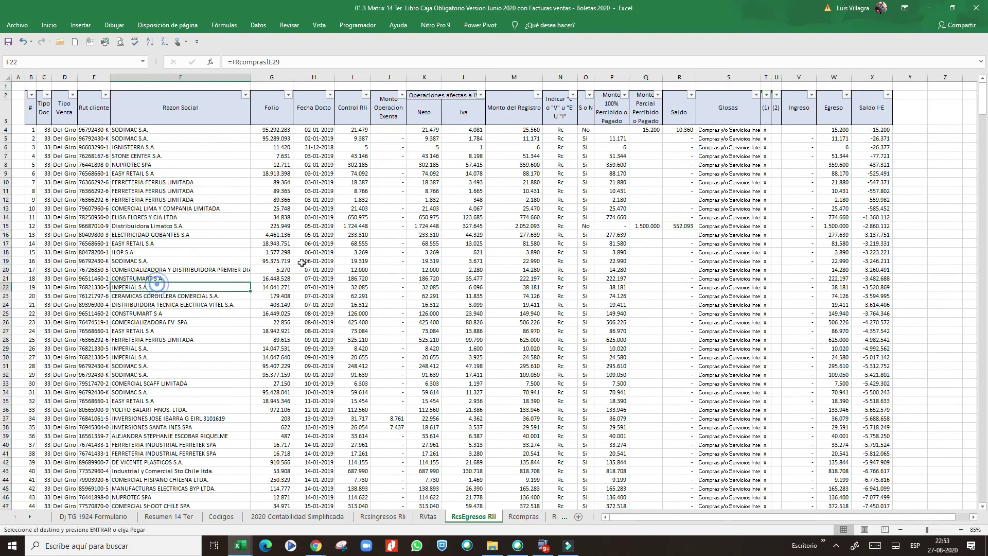
click(688, 175)
click(693, 225)
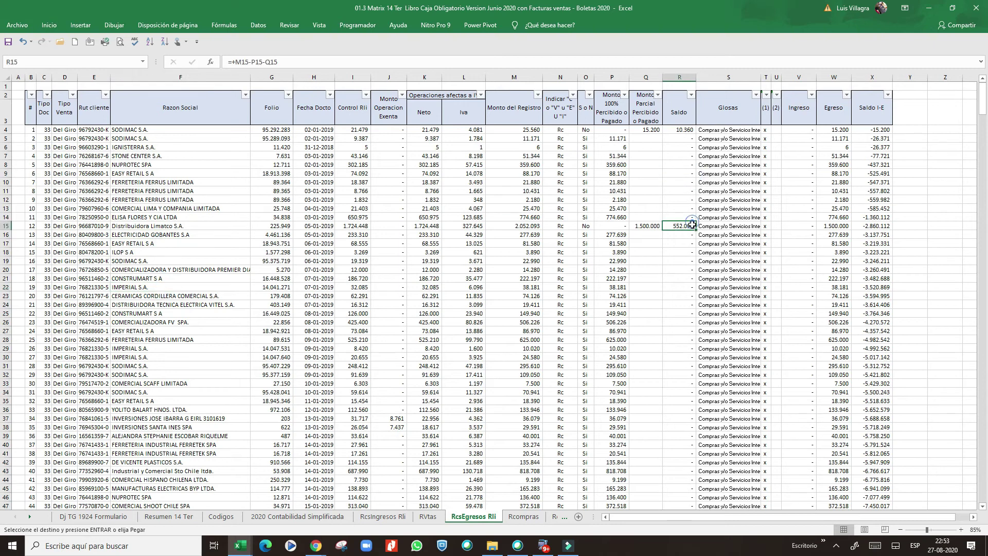
scroll(506, 221, down, 5)
scroll(505, 222, up, 4)
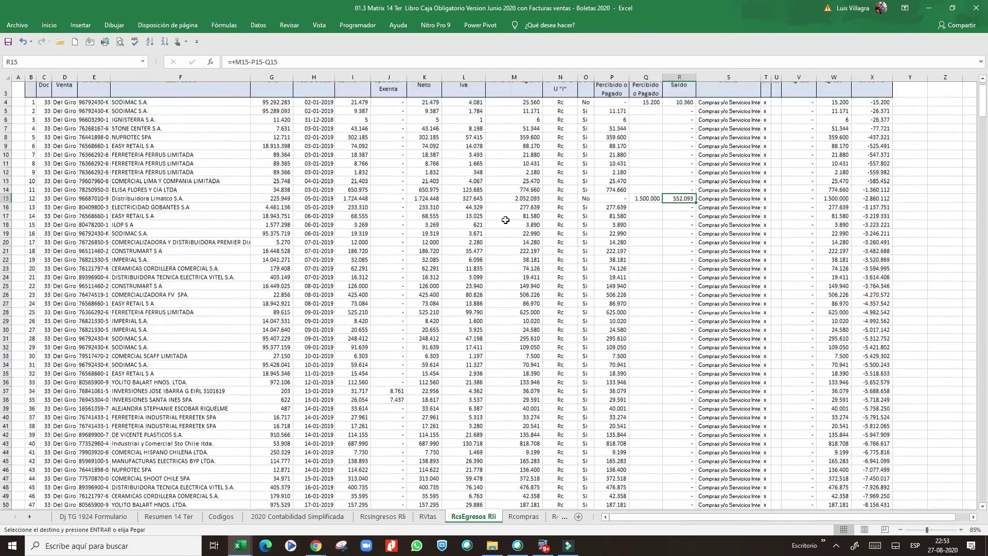
scroll(506, 221, up, 1)
click(30, 128)
drag(30, 127, 867, 530)
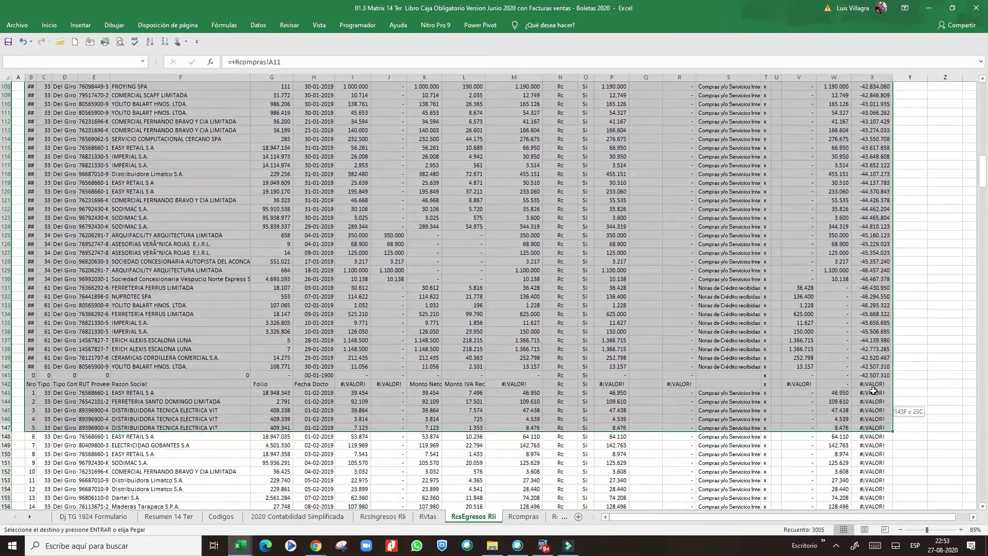
Step: Copy the RcsEgresos Rli expense rows B4:X140
drag(867, 530, 870, 367)
right_click(188, 136)
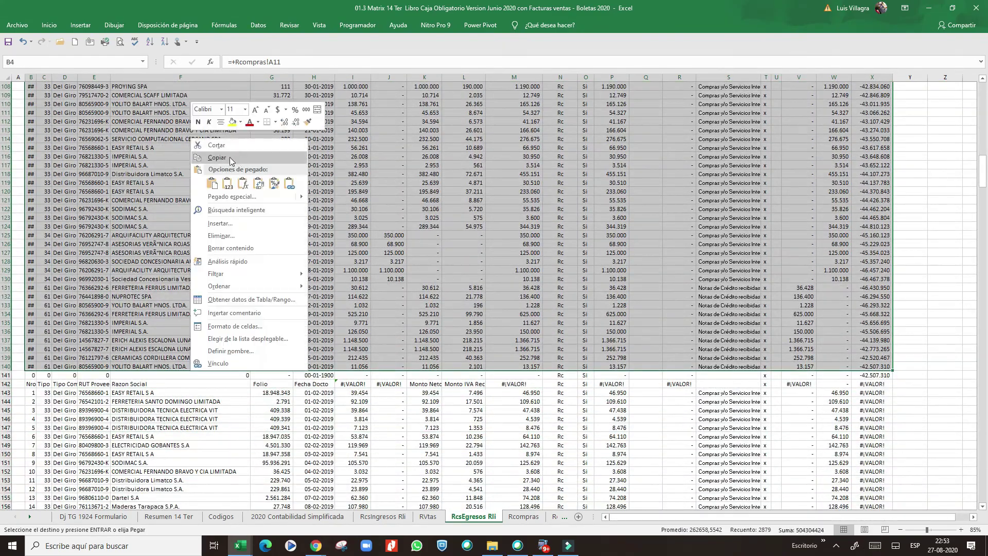
click(234, 159)
Step: Look over the RVtas, Resumen 14 Ter and Codigos sheets
click(428, 516)
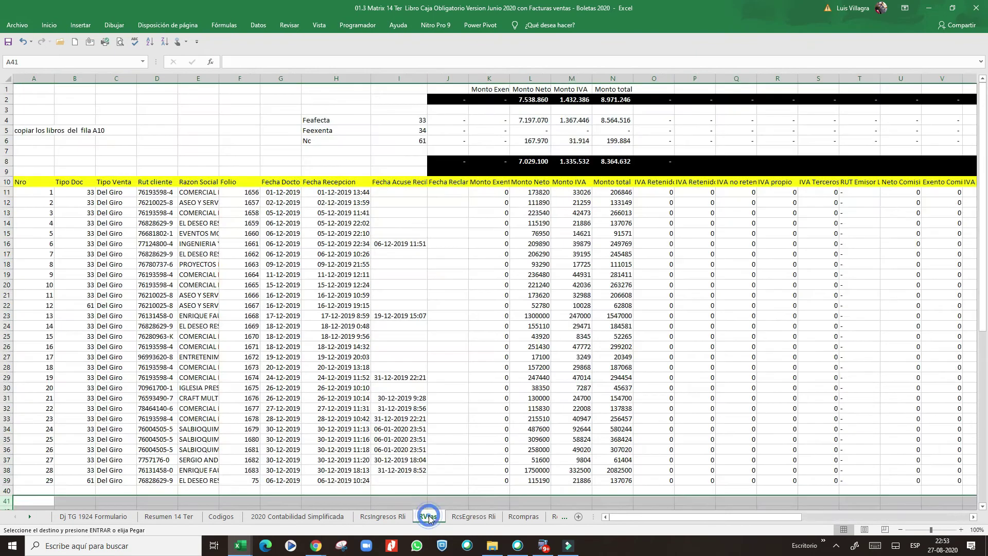
scroll(395, 367, down, 7)
scroll(395, 367, up, 7)
click(169, 517)
click(223, 519)
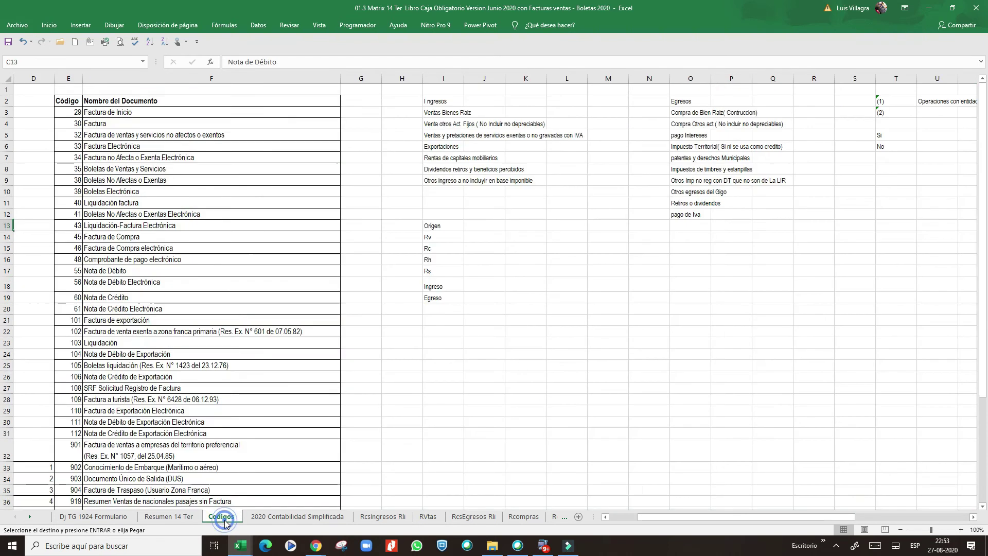
click(288, 517)
Step: Paste the expense rows at B34 of 2020 Contabilidad Simplificada and scroll through them
right_click(51, 398)
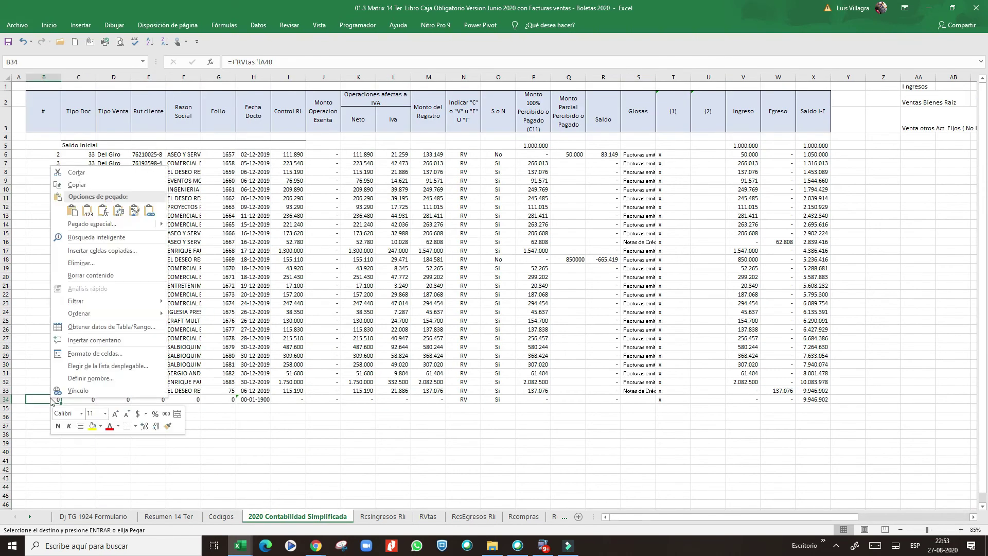
click(72, 211)
click(498, 391)
scroll(551, 337, down, 8)
scroll(550, 338, down, 2)
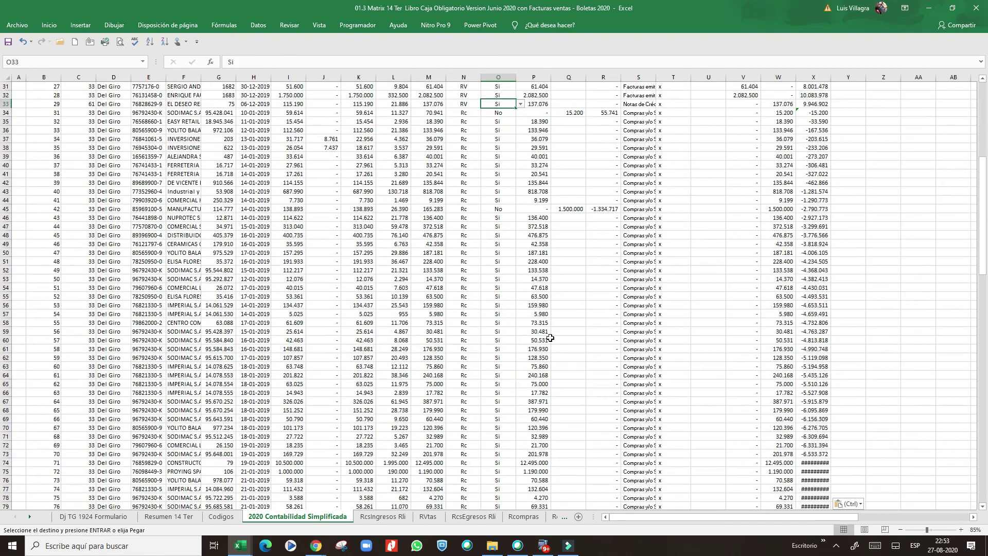
scroll(550, 338, down, 8)
scroll(550, 338, down, 7)
scroll(550, 337, down, 8)
scroll(550, 338, down, 7)
scroll(550, 337, up, 20)
scroll(591, 346, up, 20)
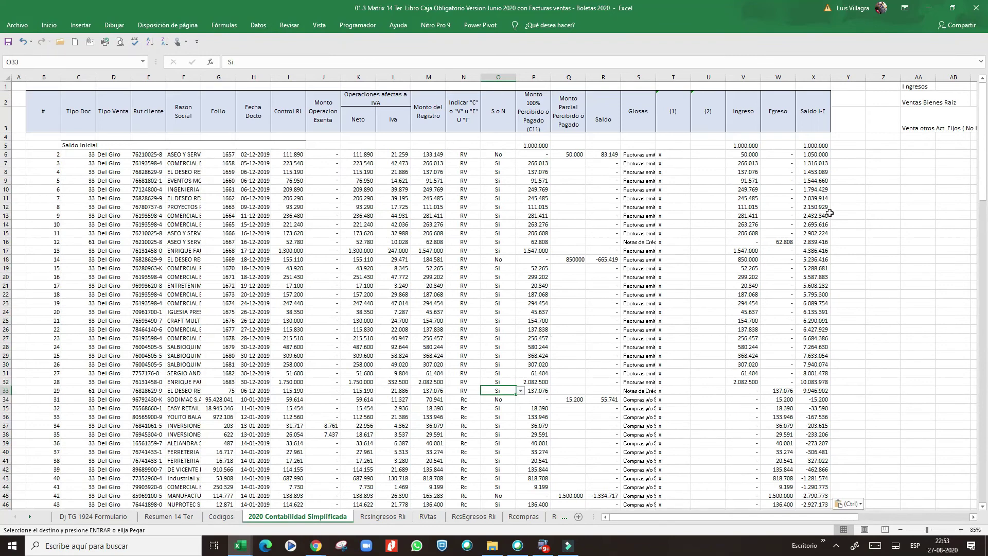
Step: Fill the running Saldo I-E formula from X8 down column X
mouse_move(830, 213)
mouse_down()
mouse_move(824, 553)
mouse_move(811, 494)
mouse_up()
scroll(797, 314, up, 20)
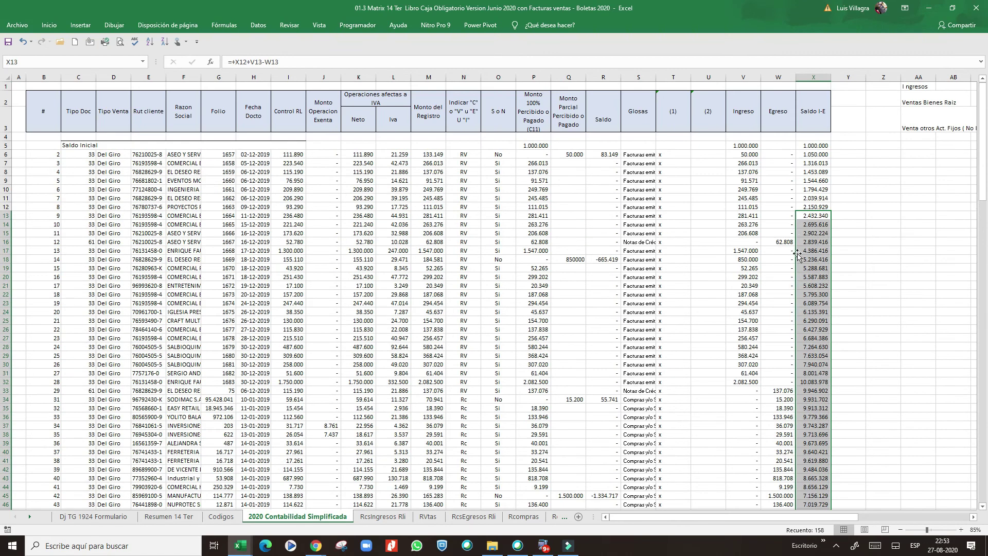
click(823, 174)
mouse_move(831, 177)
mouse_down()
mouse_move(820, 553)
mouse_move(827, 520)
mouse_up()
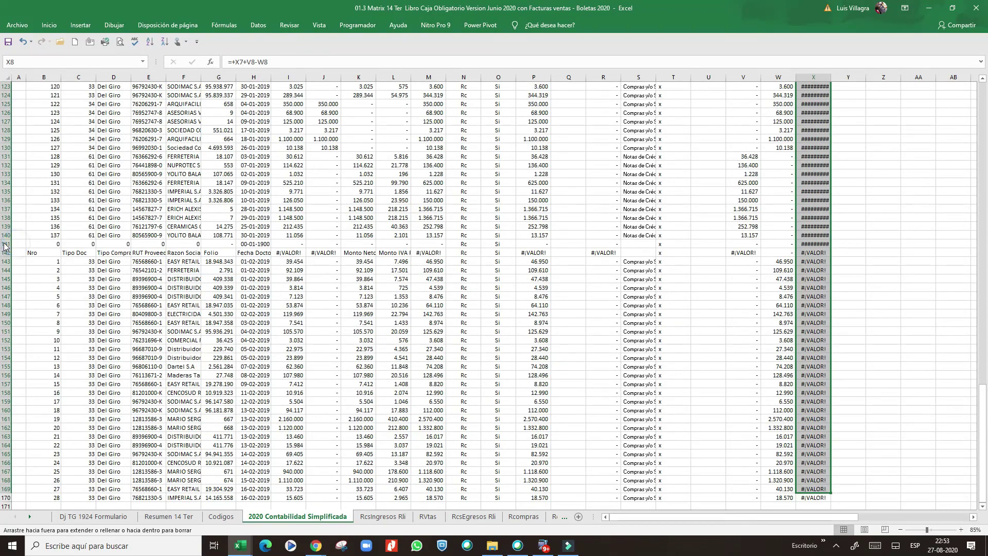
Step: Delete the leftover zero row 141 and repeated header row 142
drag(243, 249, 243, 250)
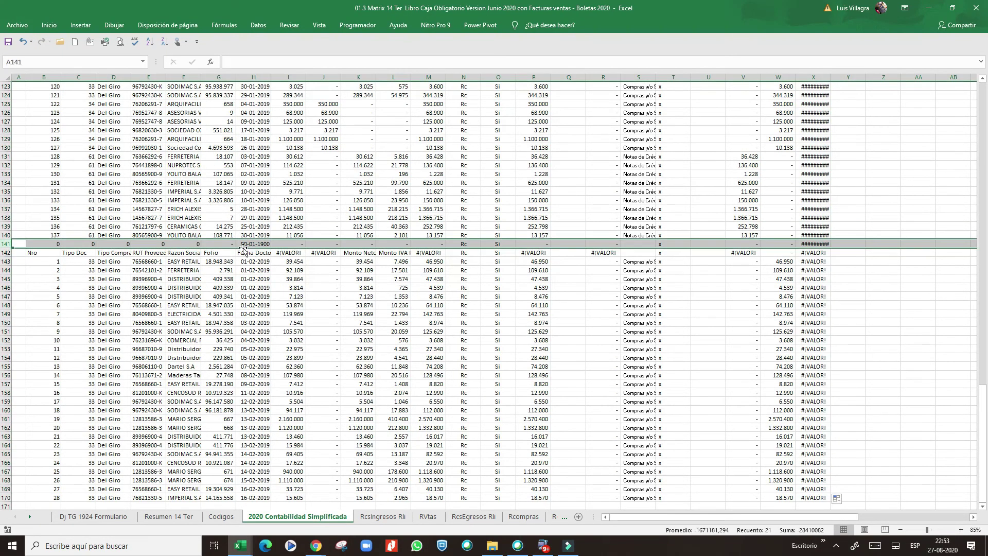
drag(7, 243, 8, 252)
right_click(7, 253)
click(37, 336)
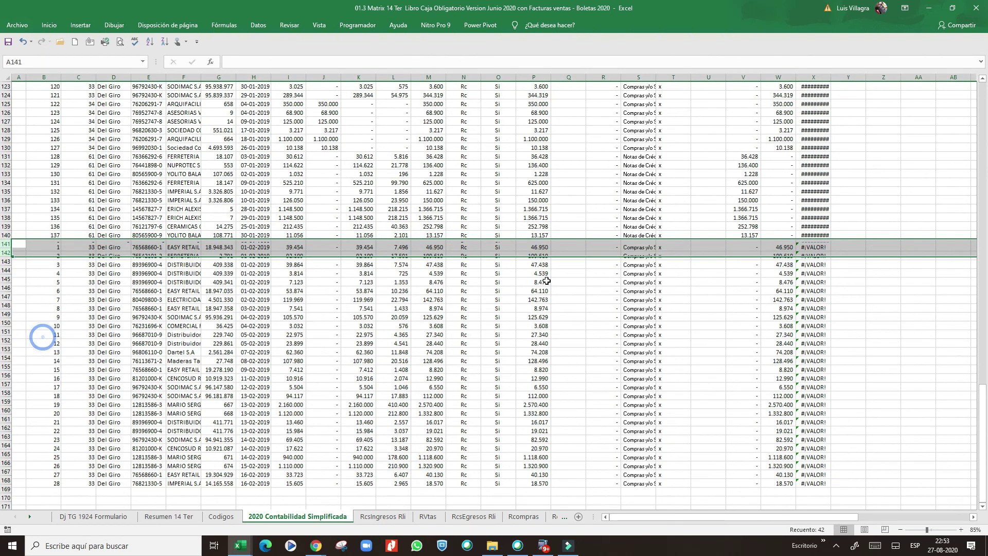
Step: Widen column X so the Saldo I-E balances display
click(814, 156)
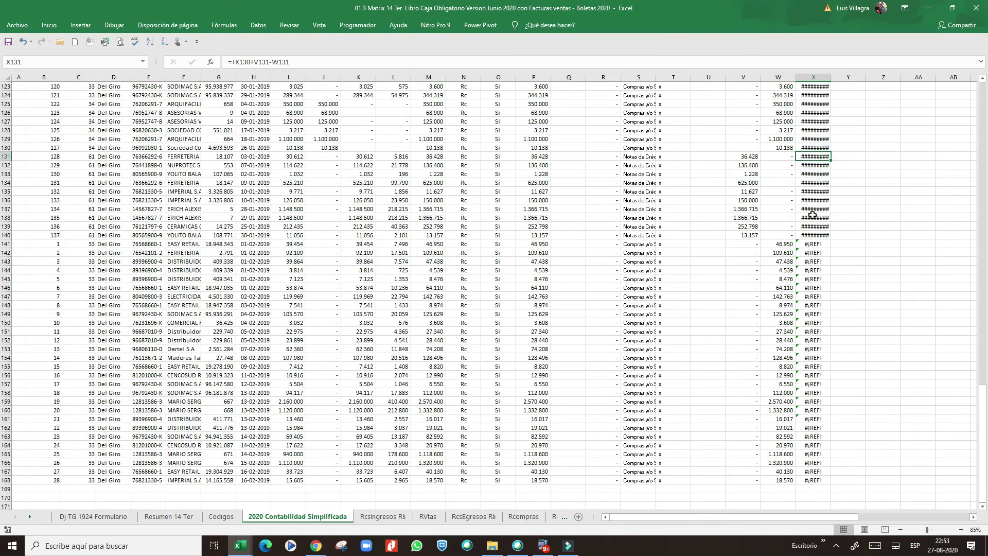
scroll(843, 87, up, 5)
scroll(843, 87, up, 15)
drag(831, 77, 842, 78)
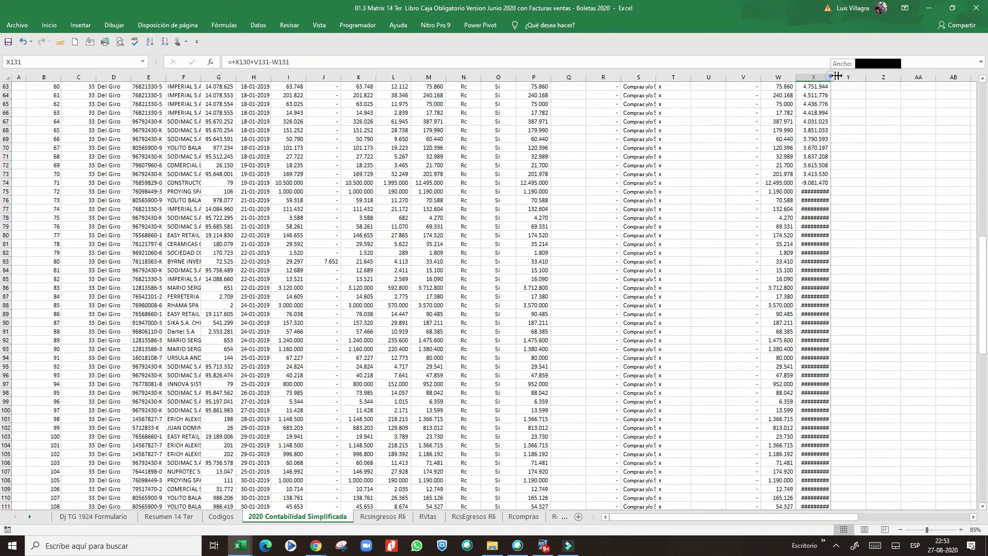
Step: Fill the balance formula from X127 down to row 168
scroll(815, 170, down, 5)
scroll(814, 170, down, 5)
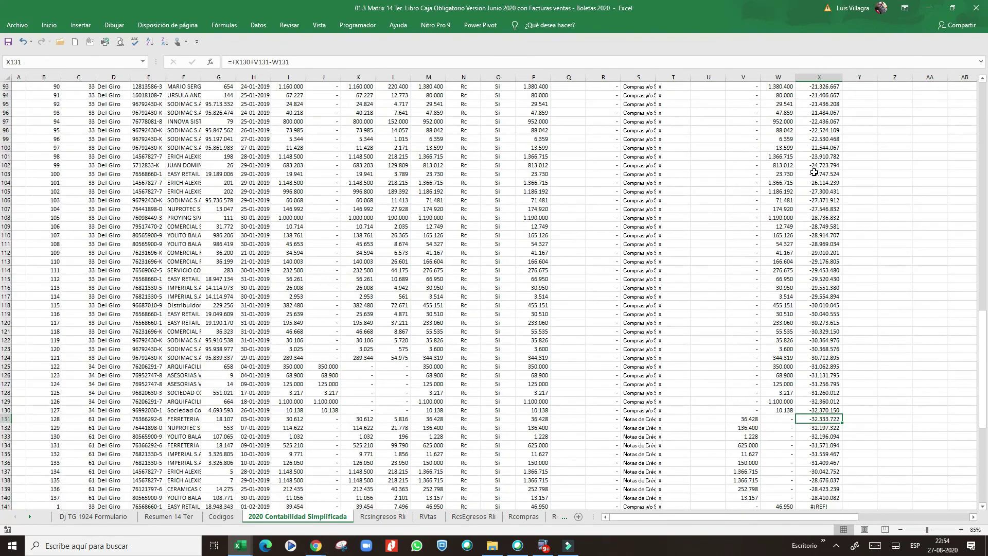
scroll(815, 172, down, 10)
click(832, 120)
drag(842, 126, 800, 484)
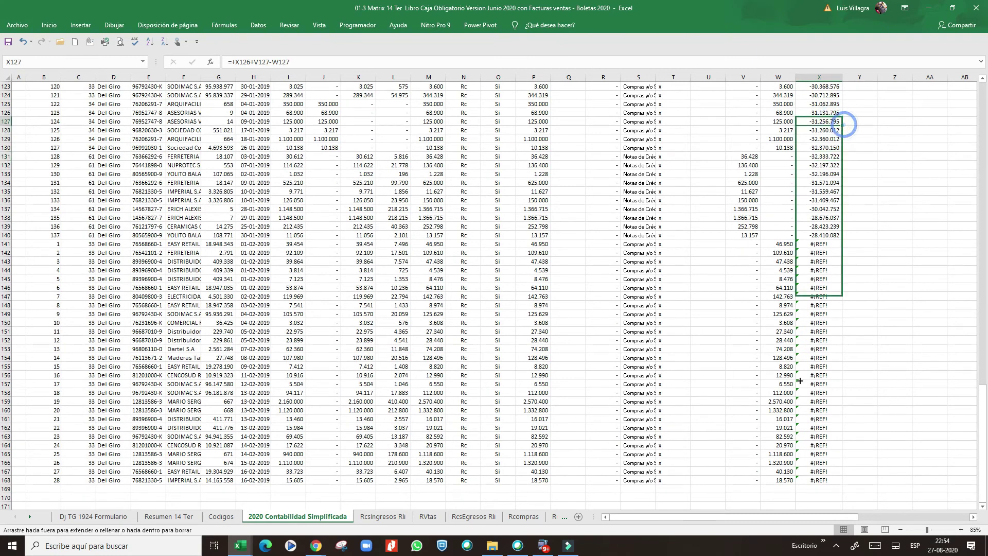
click(808, 314)
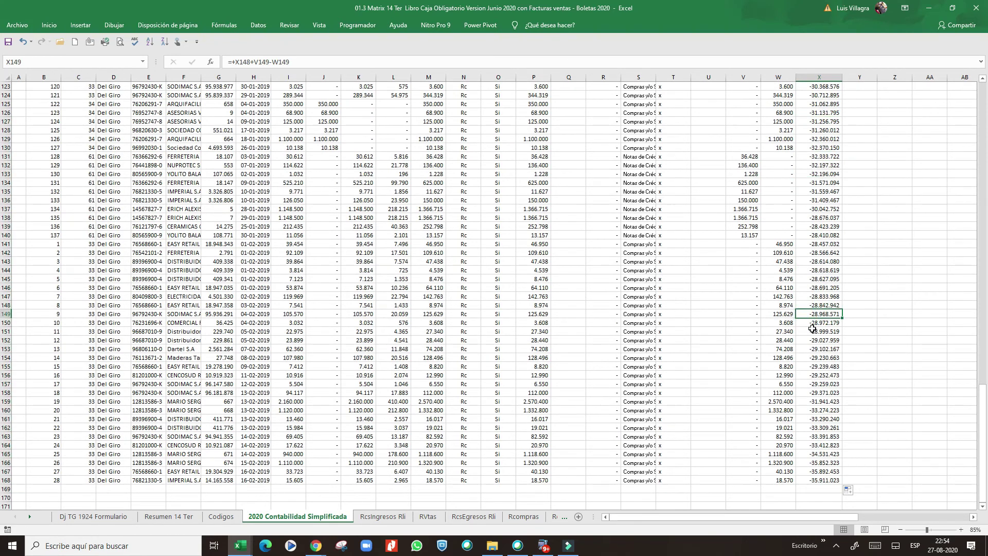
Step: Inspect the source, amounts and payment formulas in row 74
scroll(813, 330, up, 10)
scroll(817, 327, up, 10)
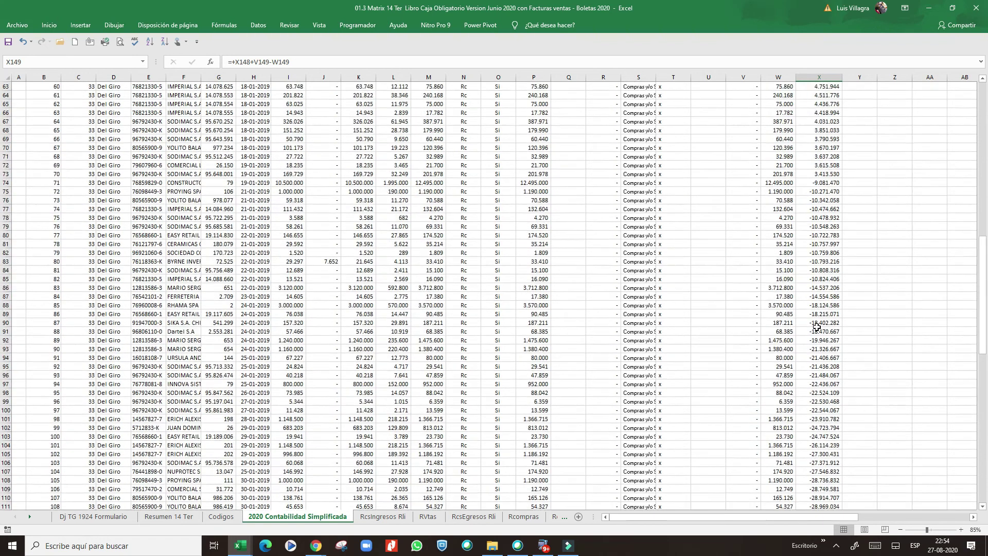
scroll(816, 325, up, 7)
scroll(817, 325, up, 7)
scroll(817, 325, up, 7)
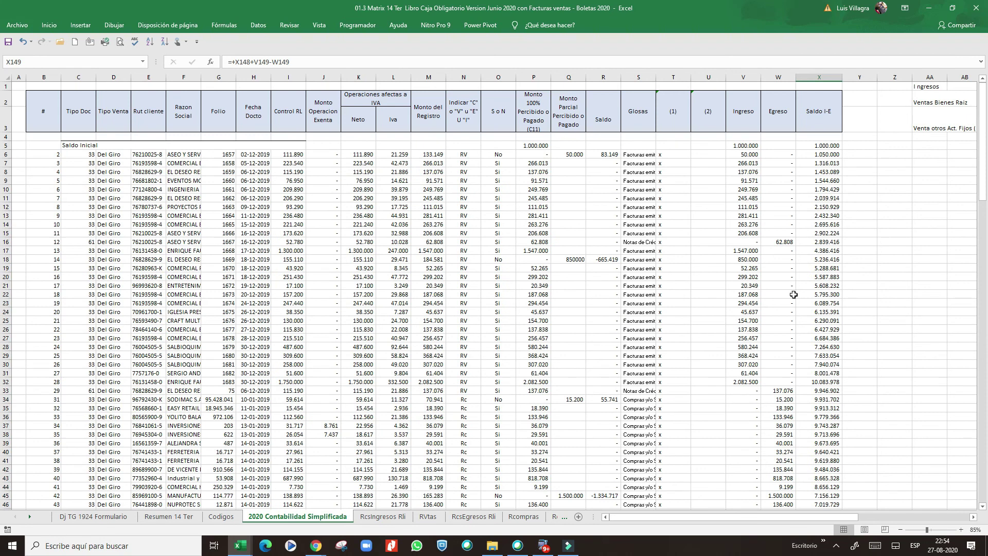
scroll(725, 348, down, 10)
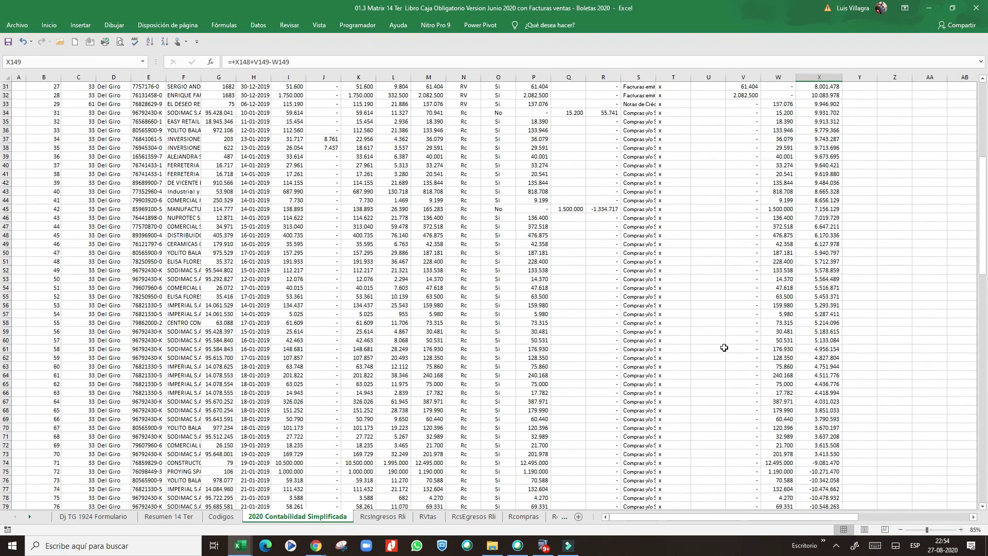
click(183, 463)
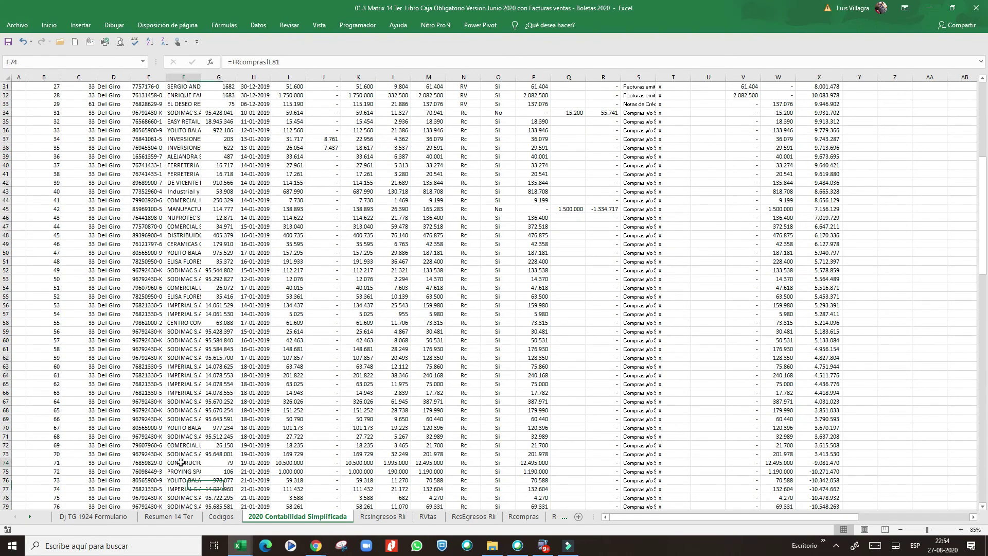
click(254, 463)
click(433, 463)
click(507, 465)
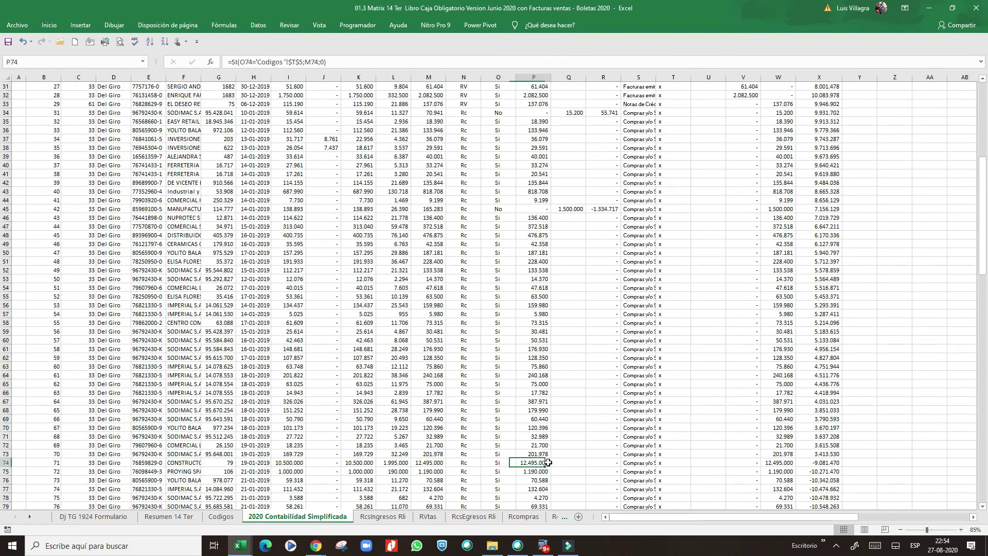
click(568, 462)
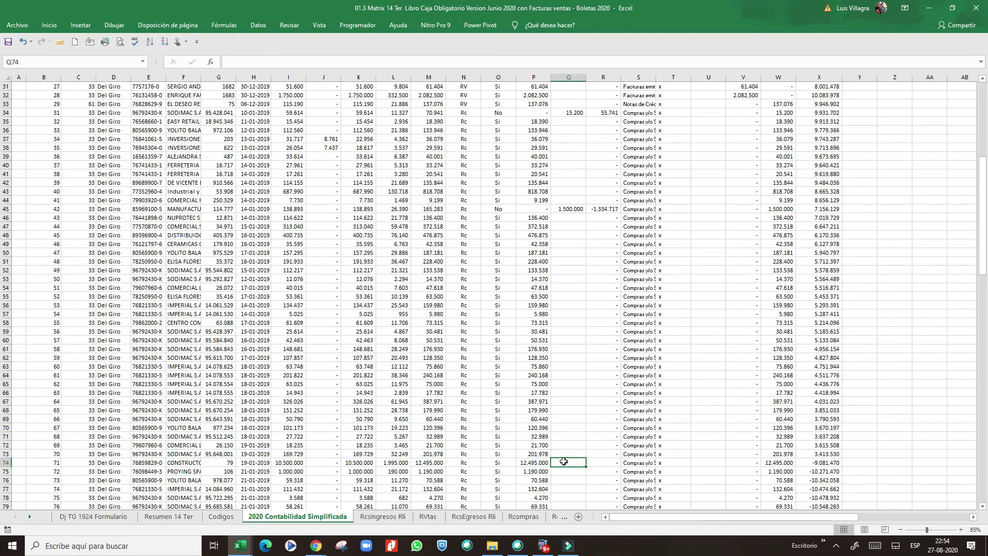
click(391, 516)
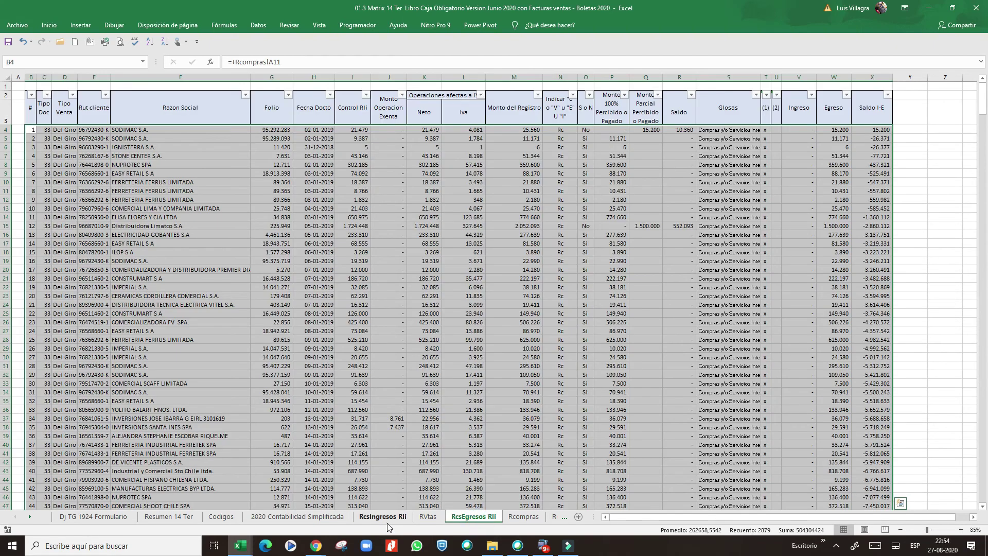
click(618, 318)
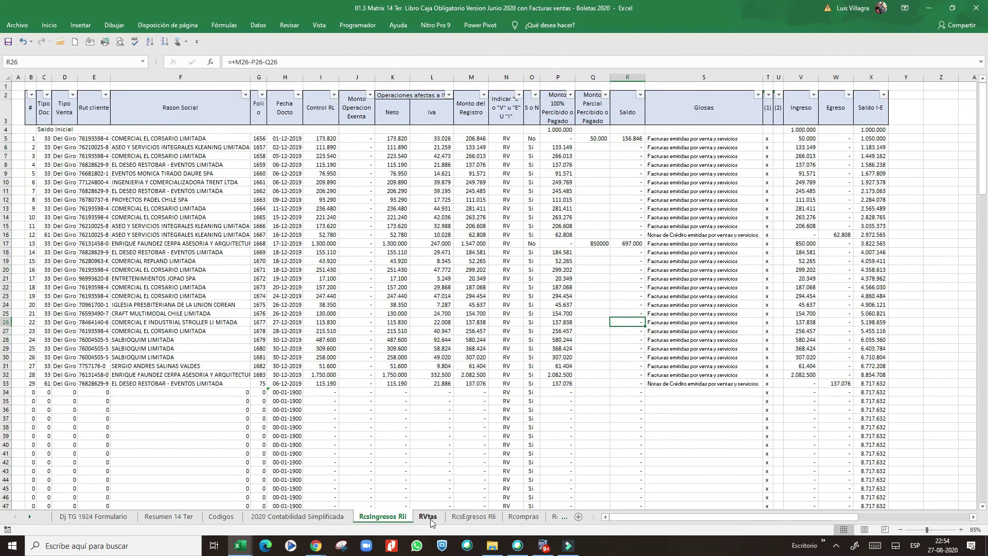
click(429, 517)
click(466, 517)
click(605, 261)
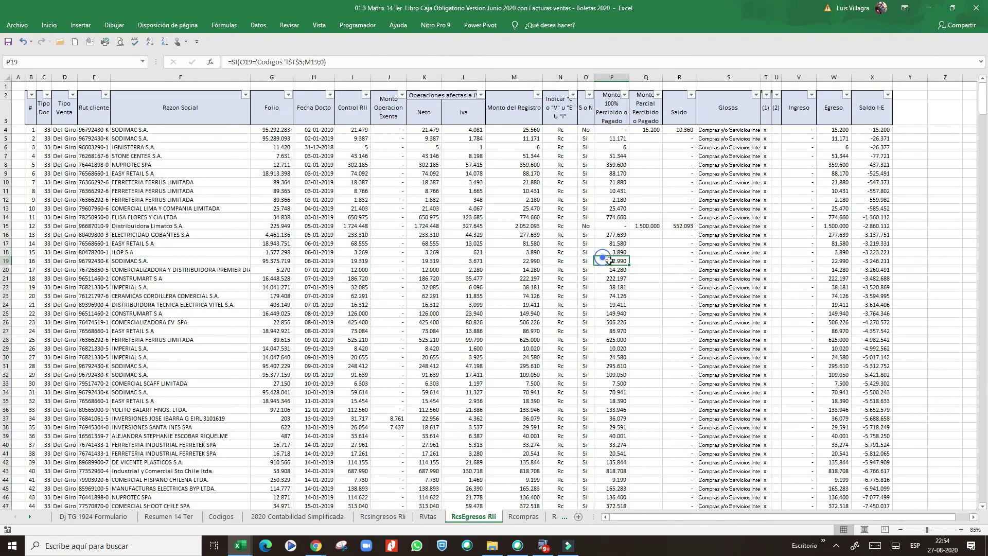
scroll(689, 314, down, 5)
scroll(684, 317, down, 5)
scroll(682, 319, down, 5)
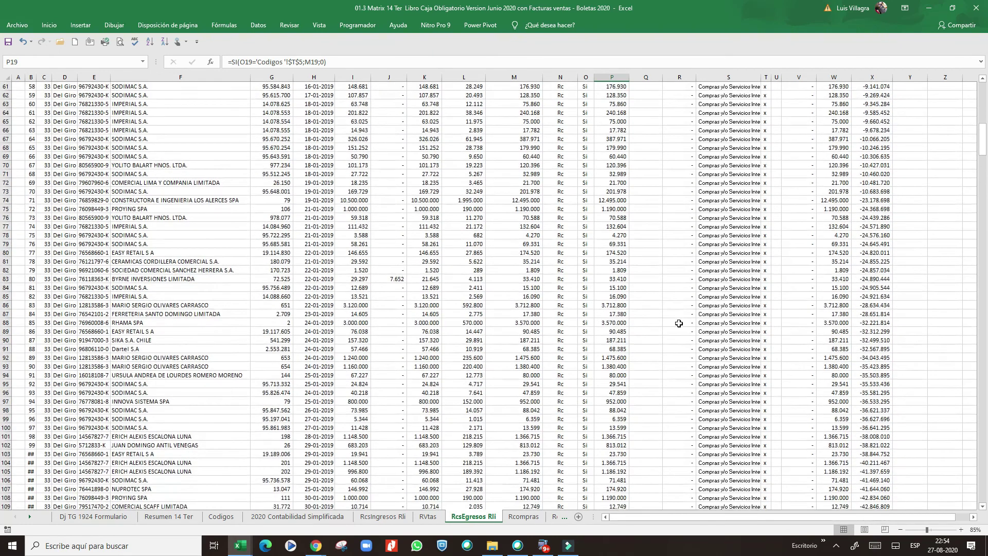
scroll(679, 323, up, 15)
click(524, 517)
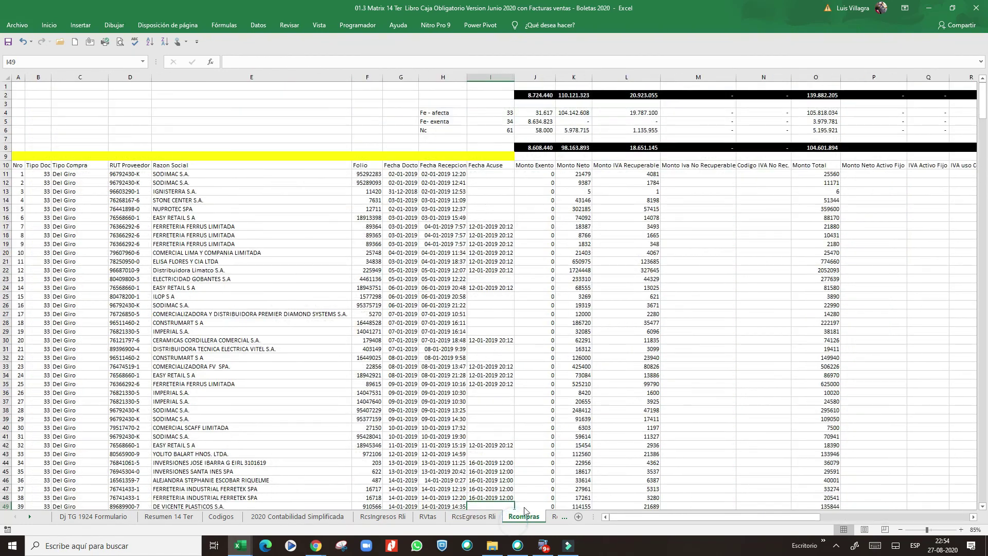
click(556, 518)
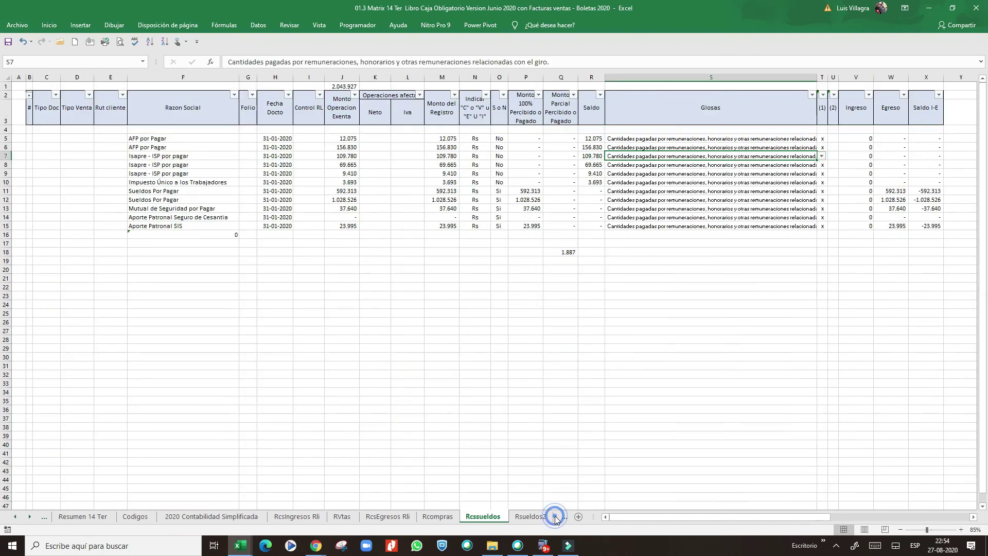
click(530, 516)
click(561, 517)
click(554, 518)
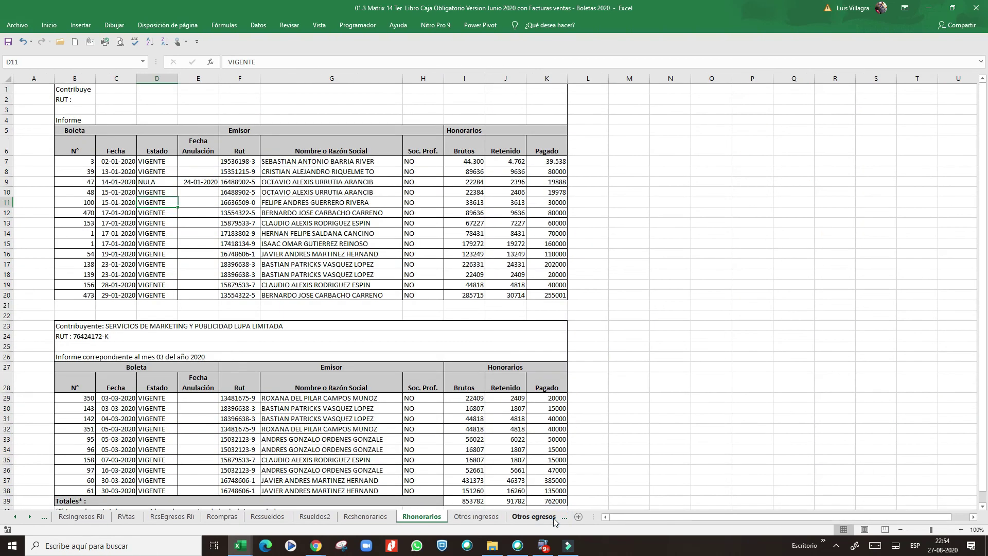
click(537, 518)
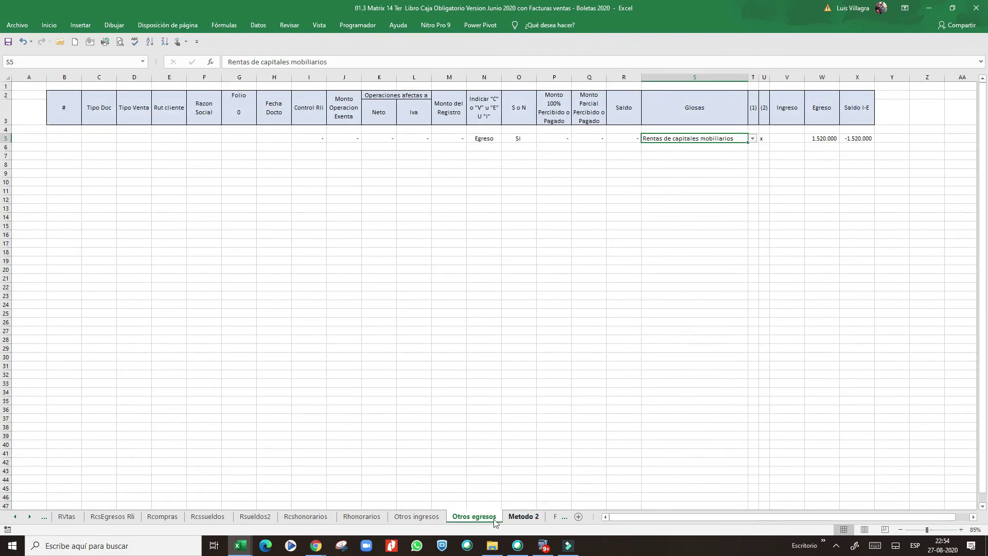
click(524, 517)
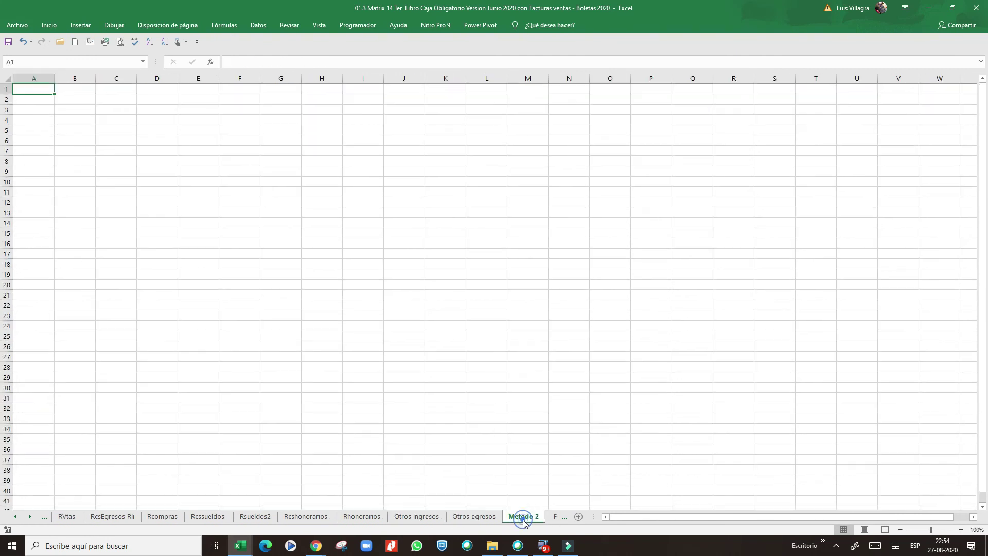
click(561, 518)
click(474, 294)
click(145, 322)
click(566, 341)
click(875, 314)
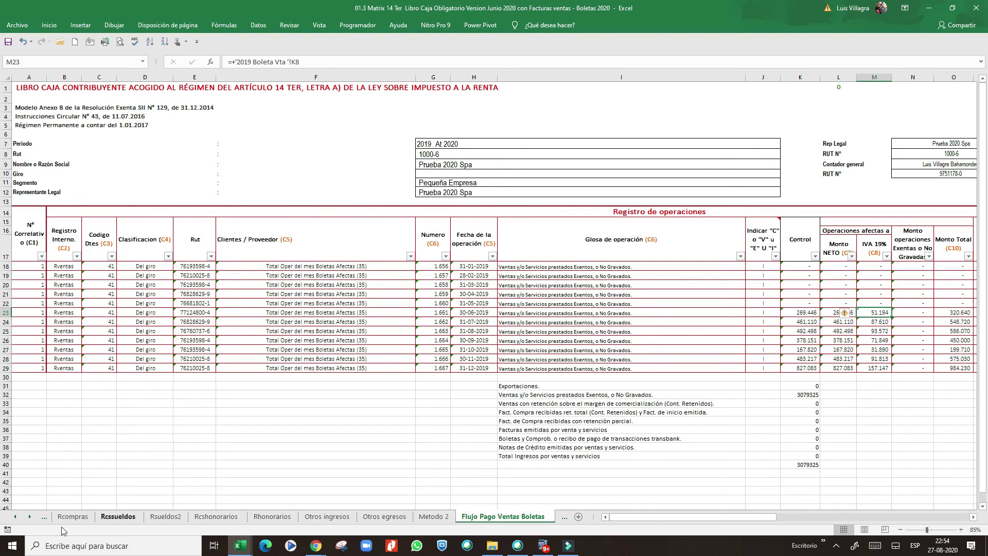
click(17, 518)
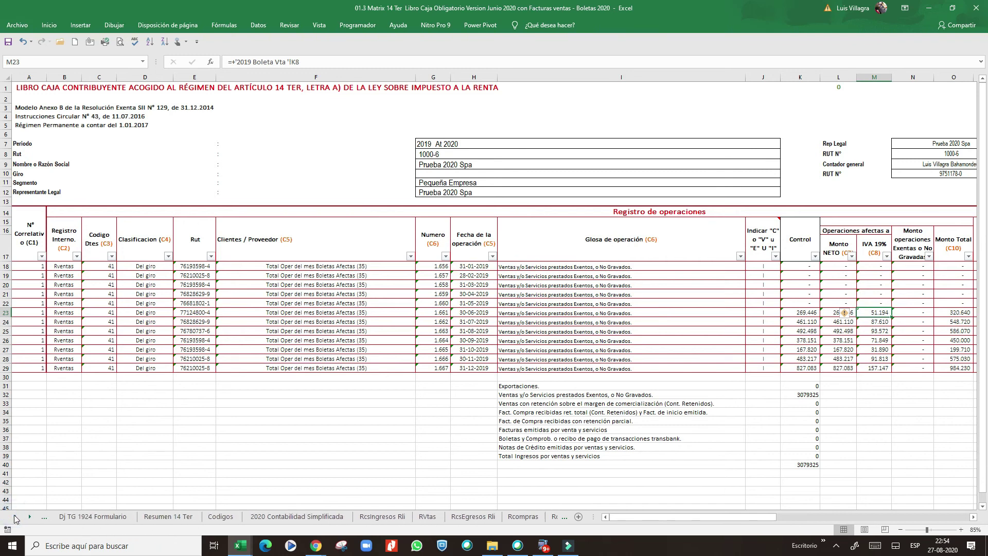
click(297, 516)
click(382, 516)
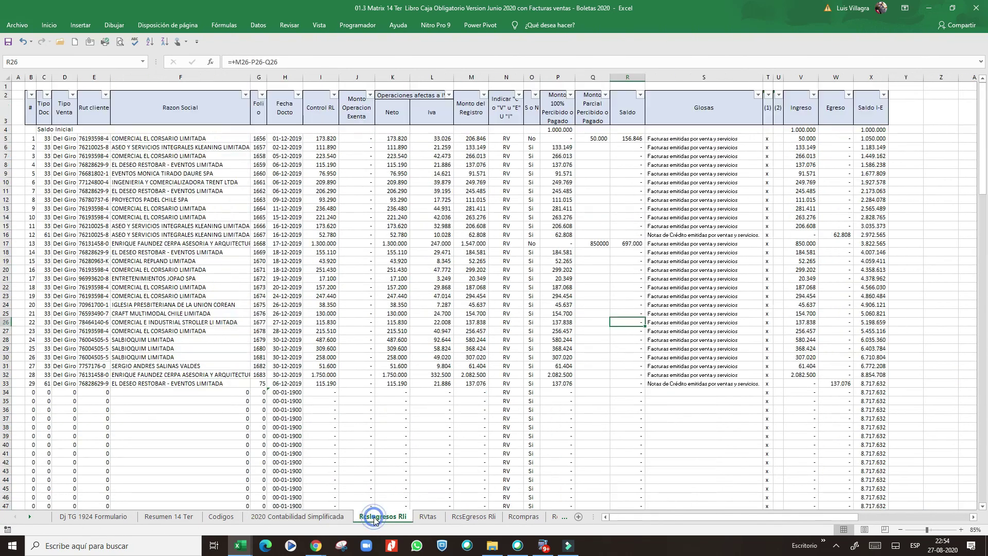
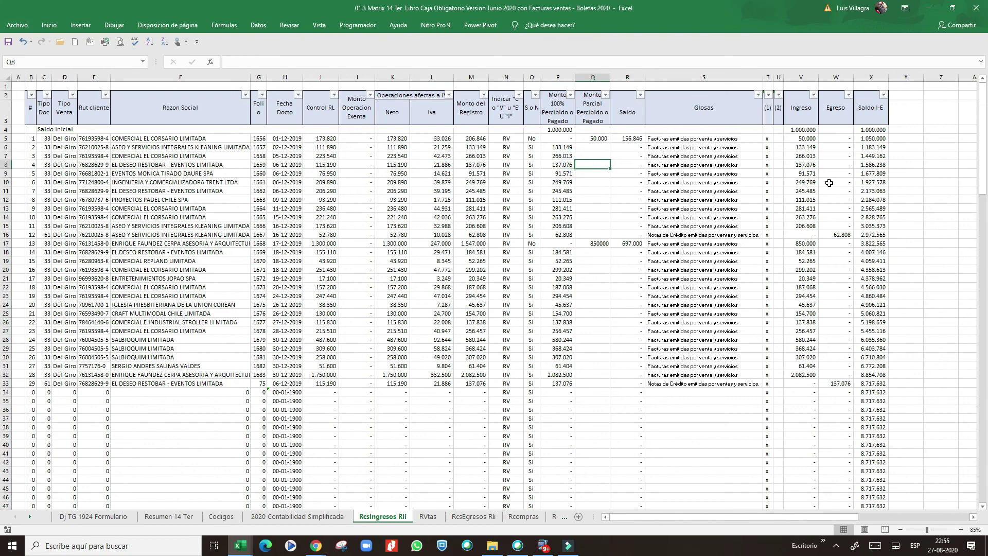
Step: Inspect the Control RL formula in row 16
click(632, 234)
click(668, 314)
click(332, 234)
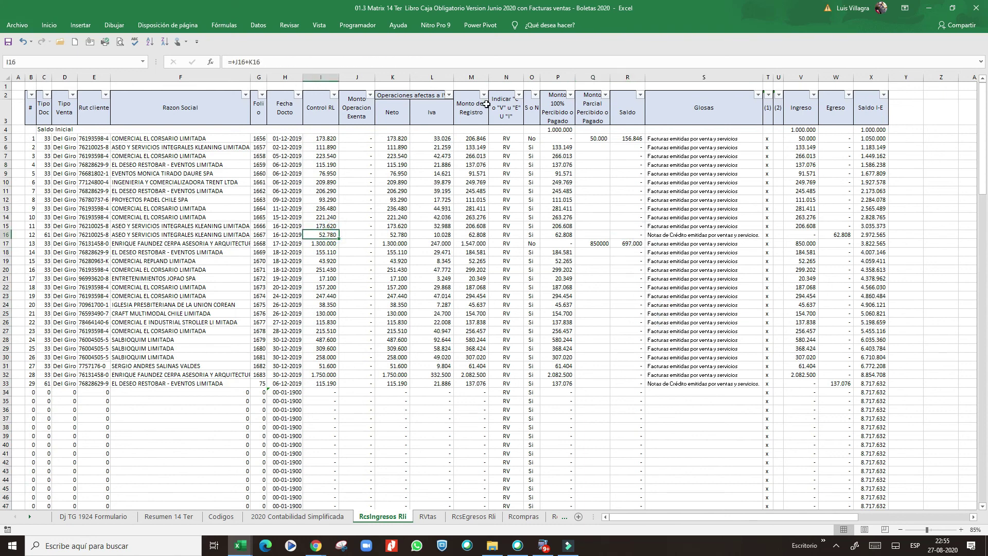
Step: Scan the column headings from Glosas back to Tipo Doc, then save the workbook
click(704, 107)
click(803, 108)
click(871, 111)
click(664, 114)
click(471, 108)
click(284, 108)
click(177, 111)
click(43, 107)
click(8, 42)
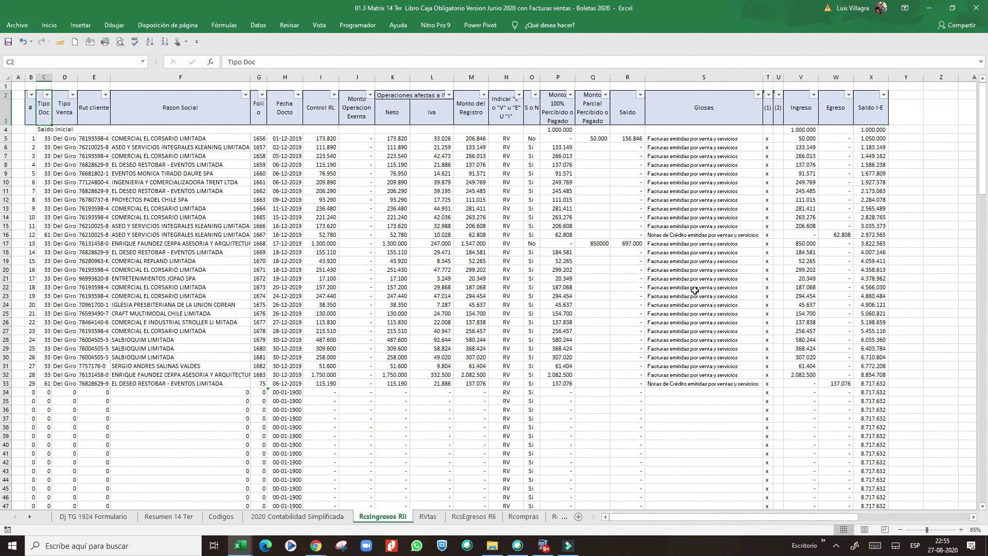
Step: Check the Glosas lookup formula in row 25, then open the screen recorder's options from the Filmora9 side
click(669, 314)
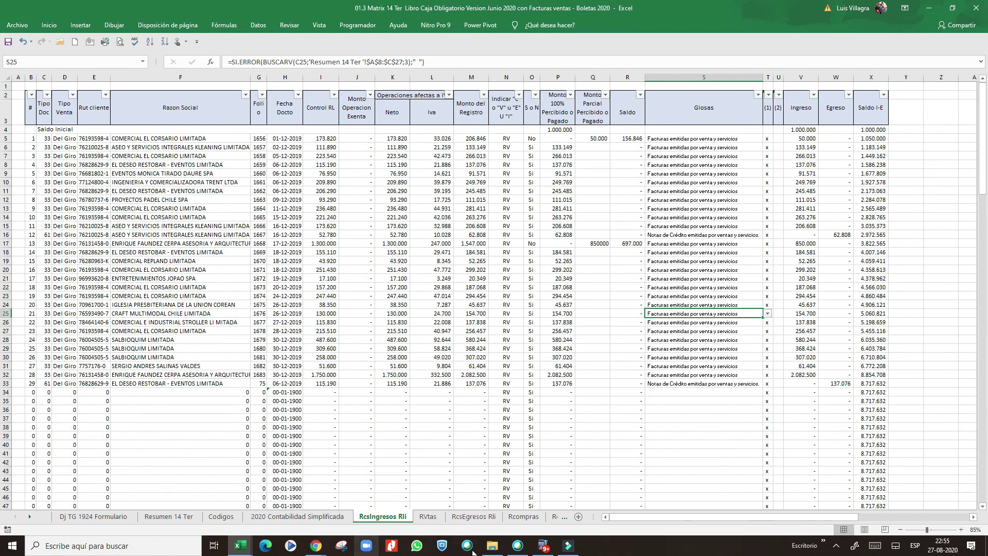
click(574, 550)
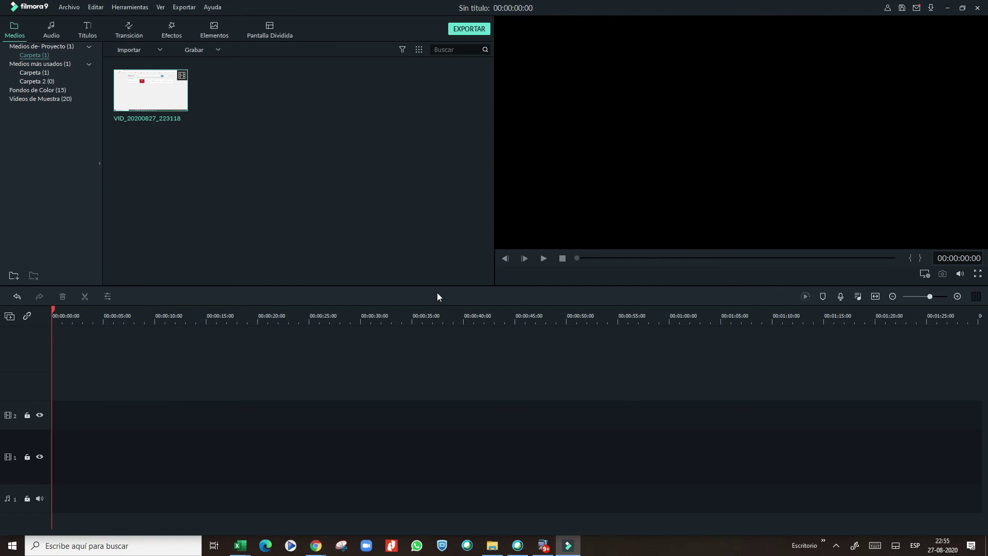
click(837, 546)
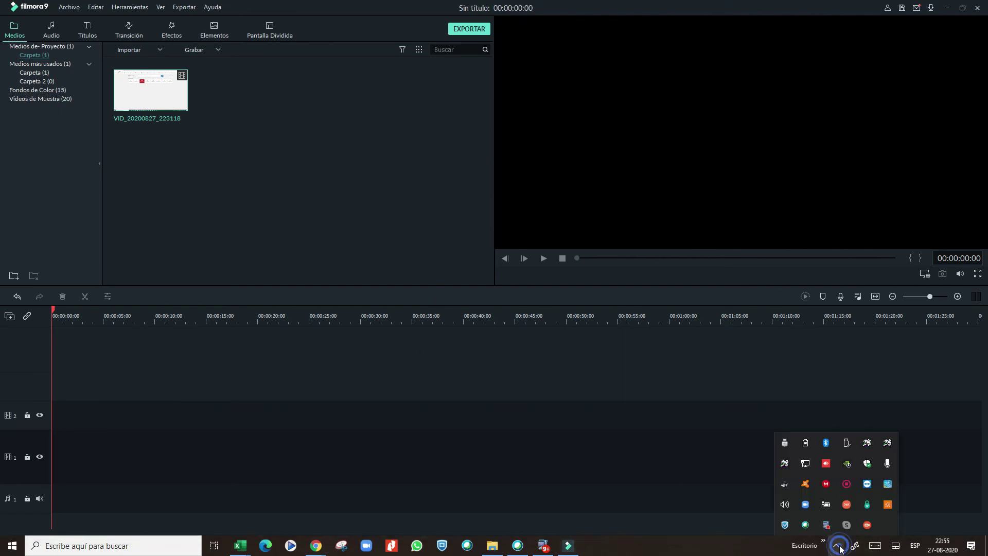
right_click(847, 484)
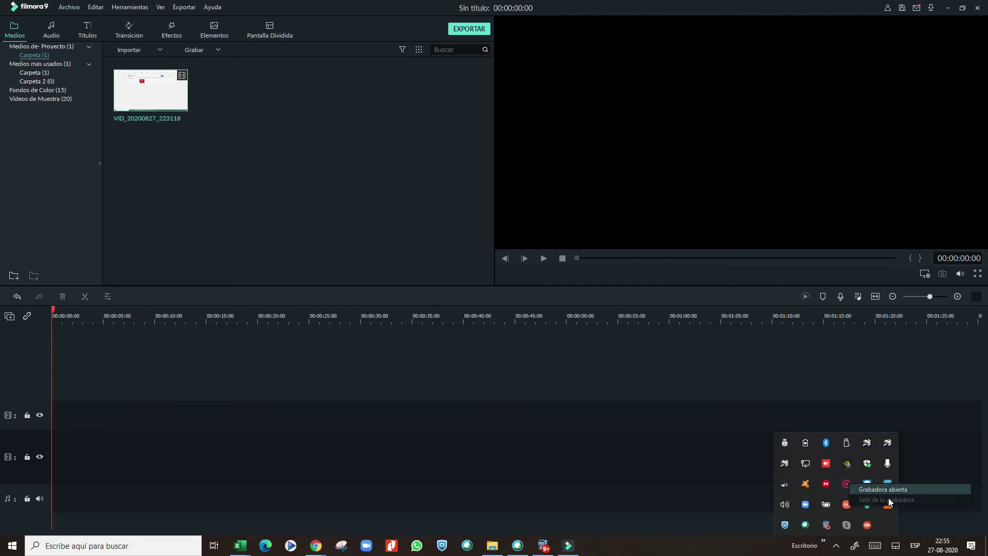